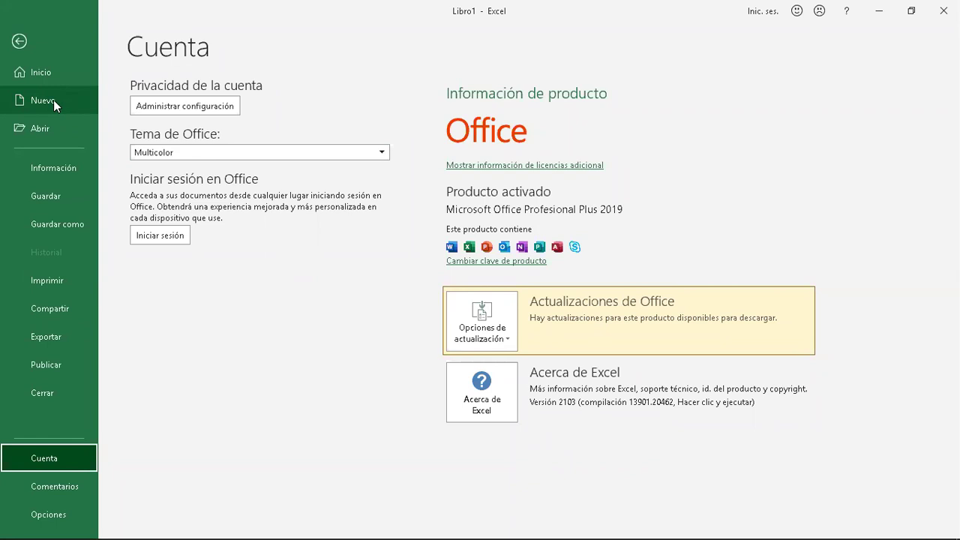
Step: Create a new blank workbook and select cell E5
click(54, 100)
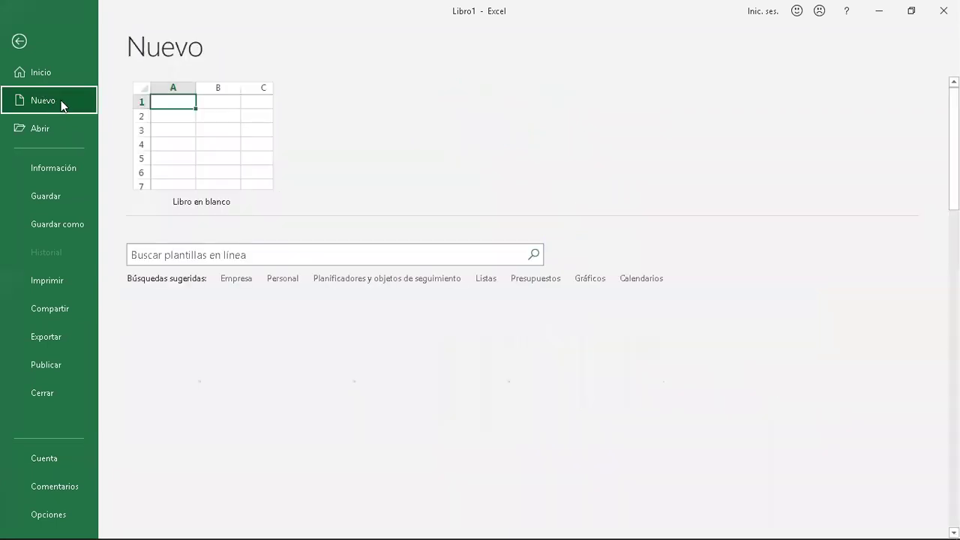
click(198, 153)
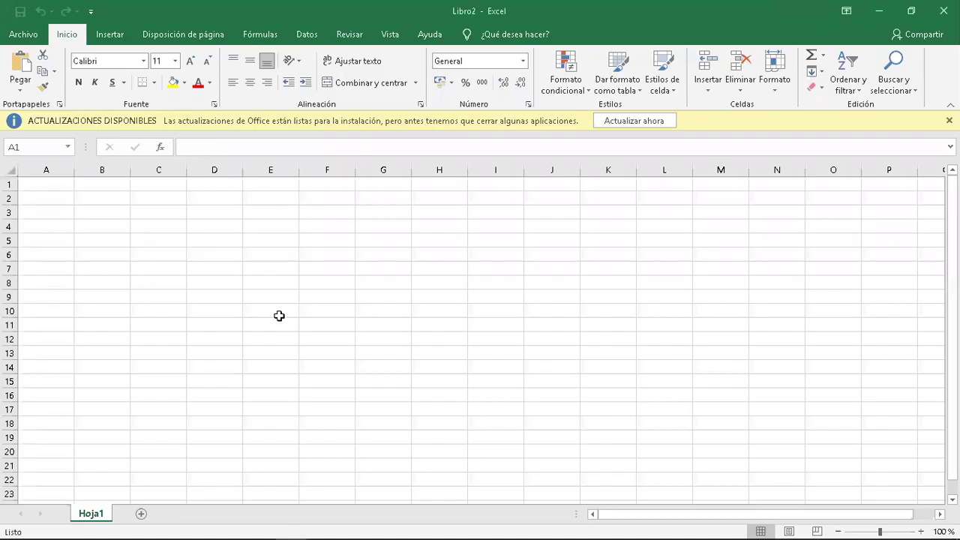
click(294, 245)
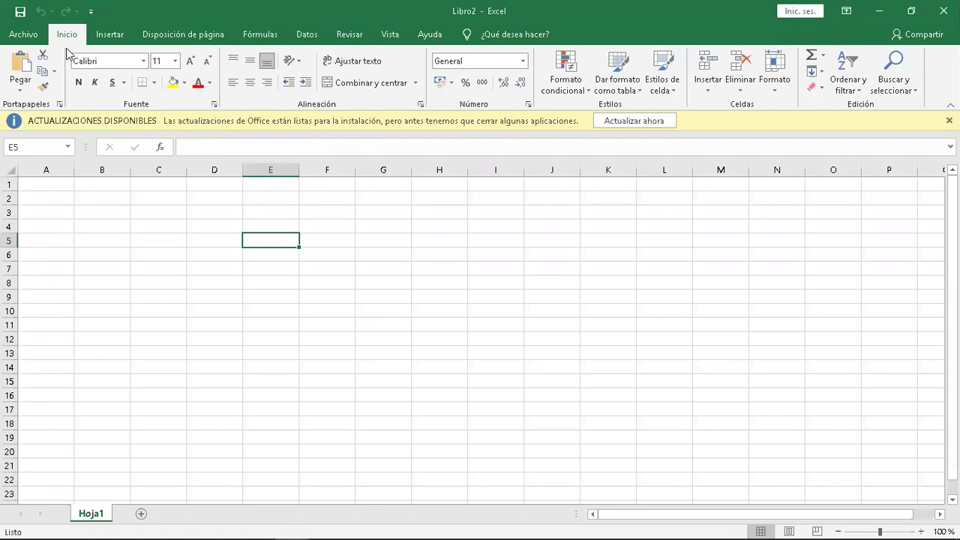
Step: Review the conditional formatting options, including the highlight, top/bottom, data bar and icon set rules, without applying any
click(574, 91)
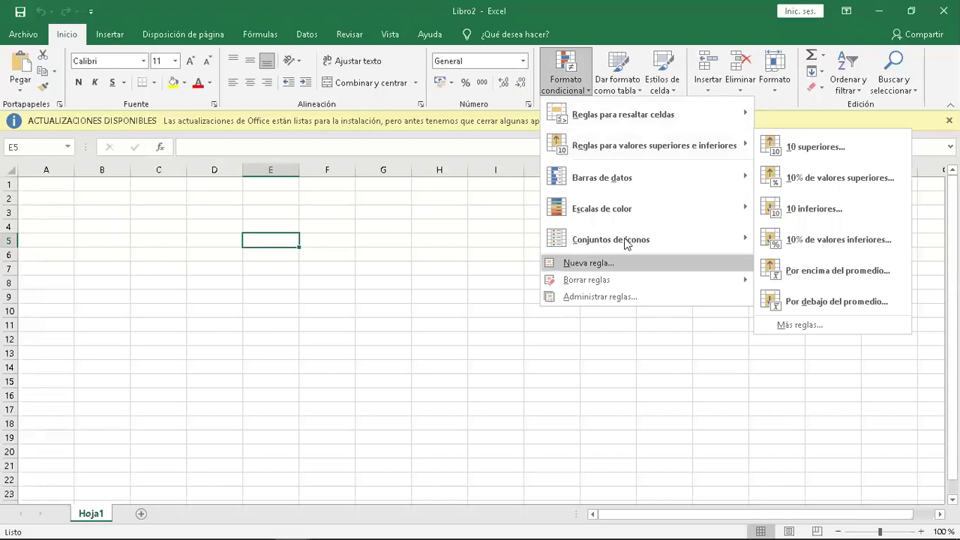
mouse_move(634, 198)
mouse_move(632, 182)
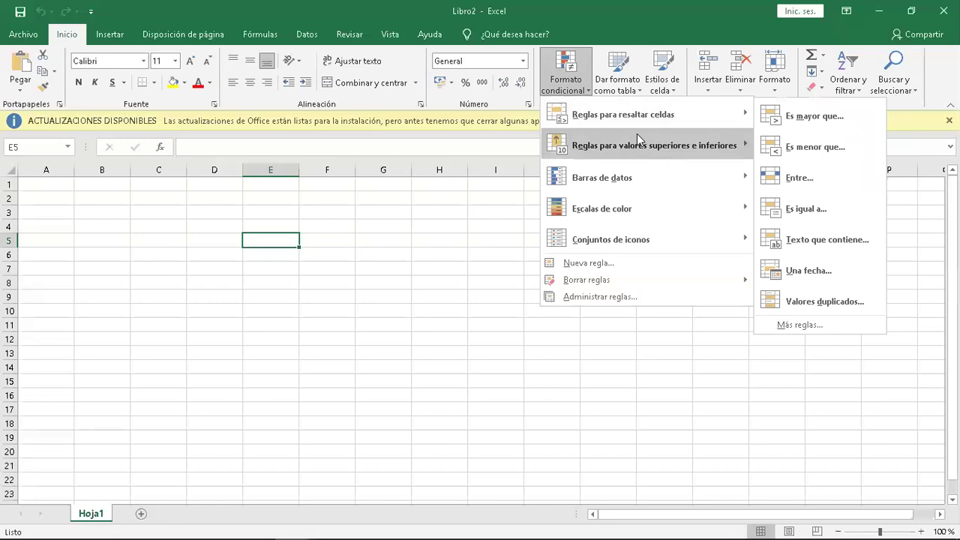
mouse_move(613, 123)
mouse_move(657, 149)
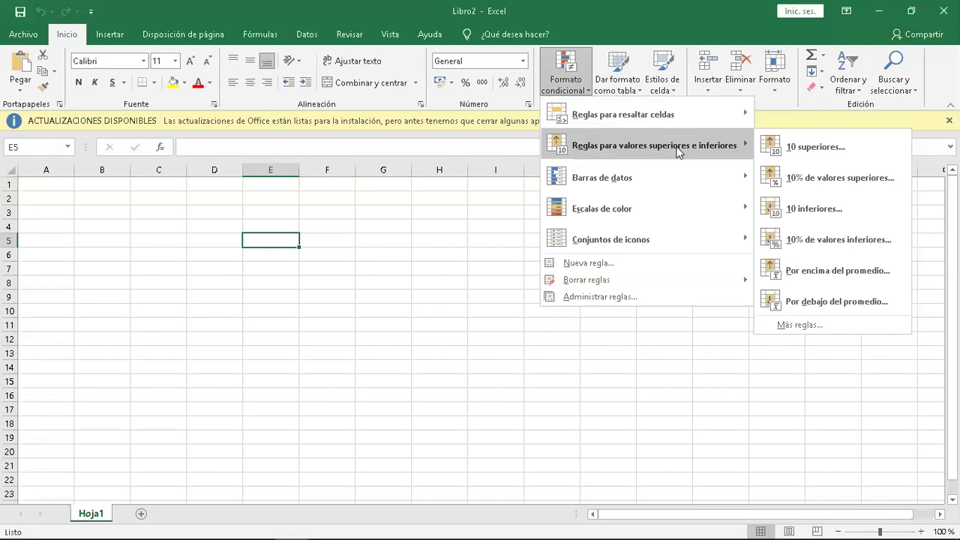
mouse_move(674, 113)
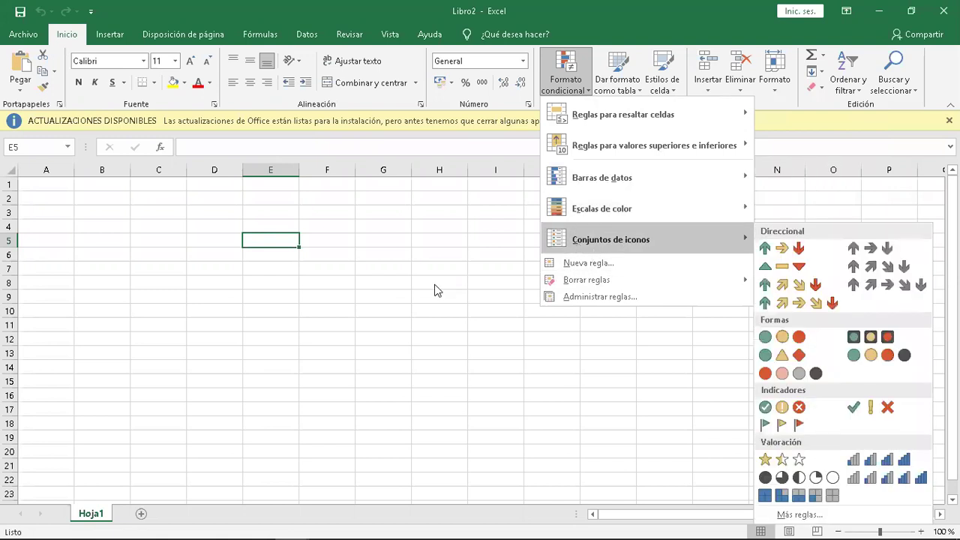
click(397, 337)
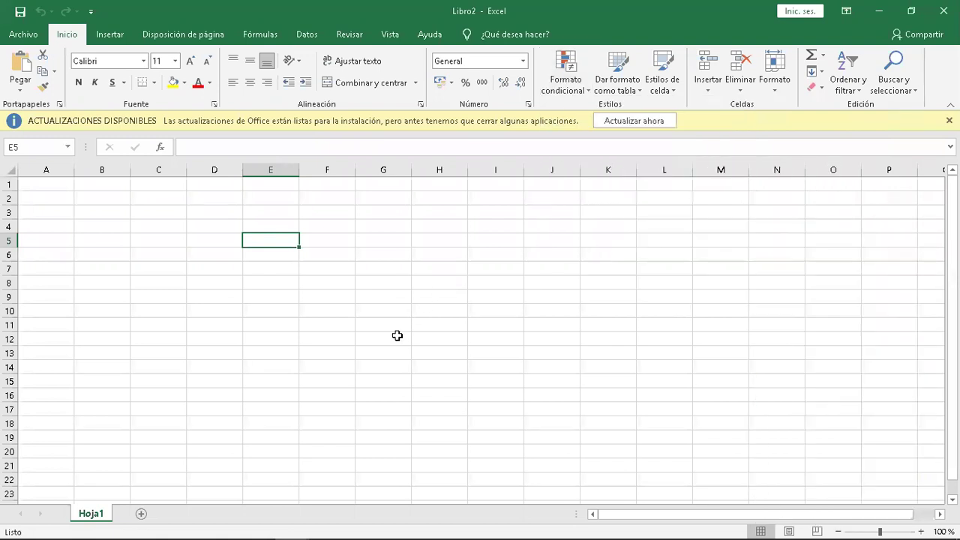
Step: Enter the values 30, 50 and 60 in cells F5, G5 and H5
click(336, 241)
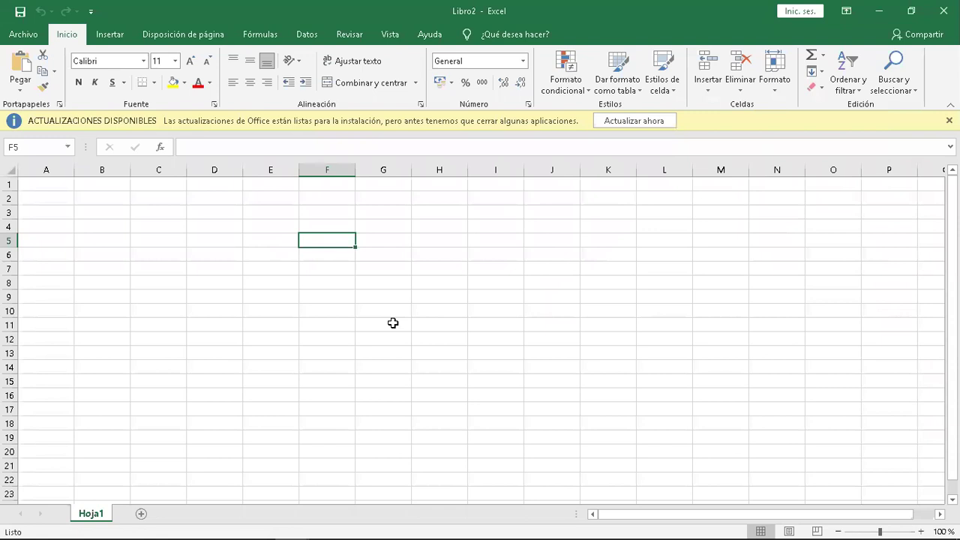
text(30)
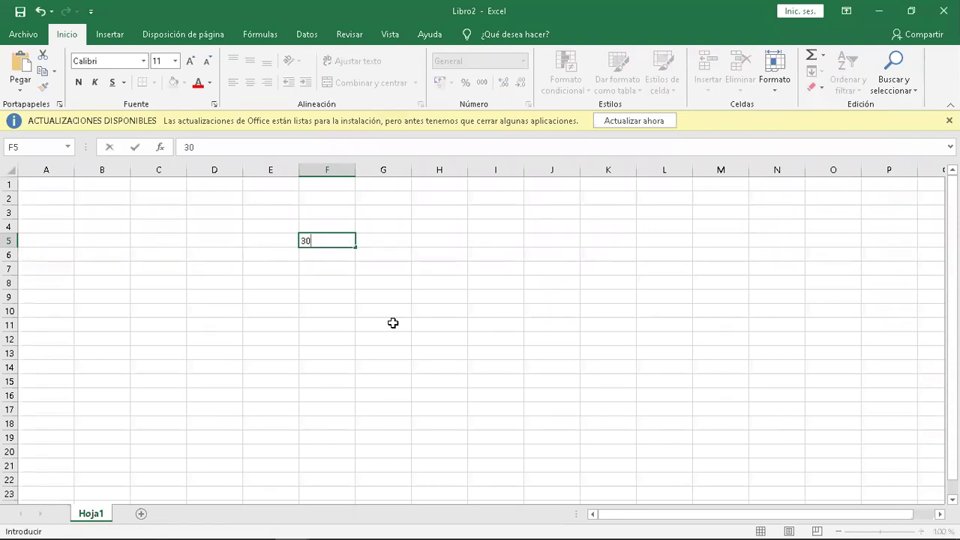
key(Tab)
text(50)
key(Tab)
text(60)
key(Return)
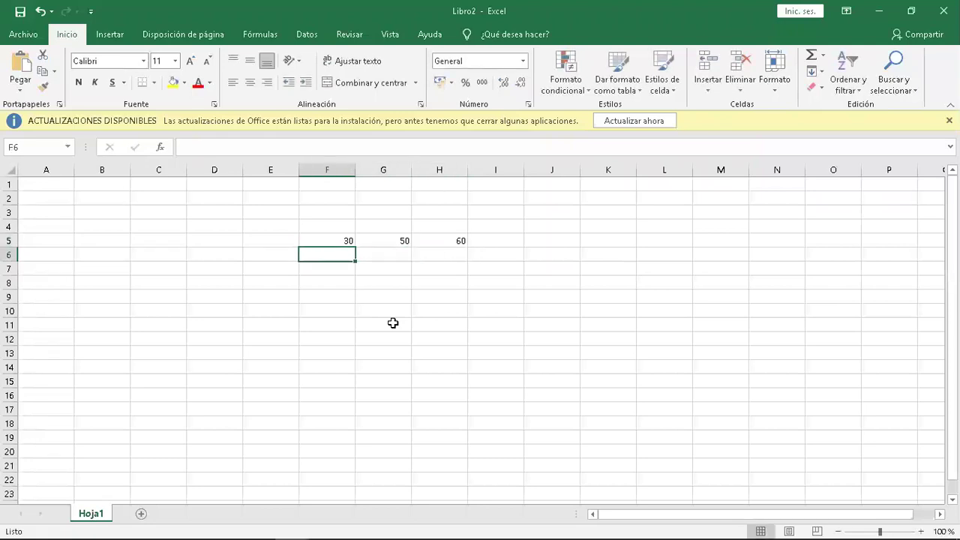
Step: Fill the second data row, cells F6 to H6, with 96, 10 and 25
text(96)
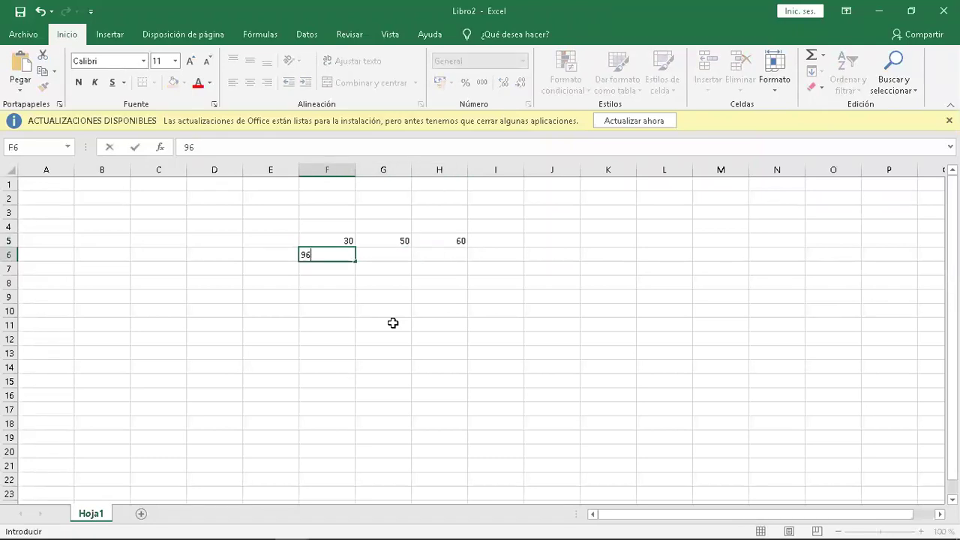
key(Tab)
text(20)
key(Tab)
key(Left)
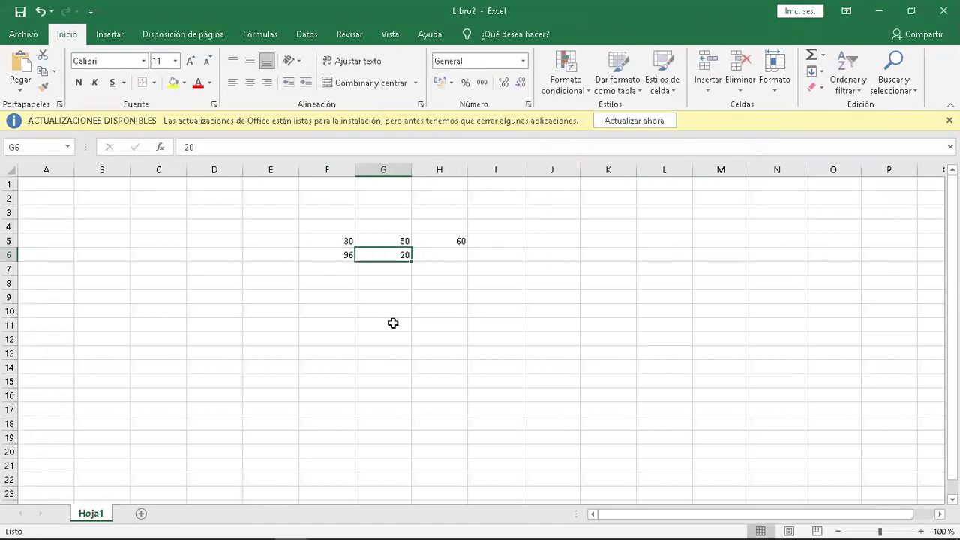
text(10)
key(Tab)
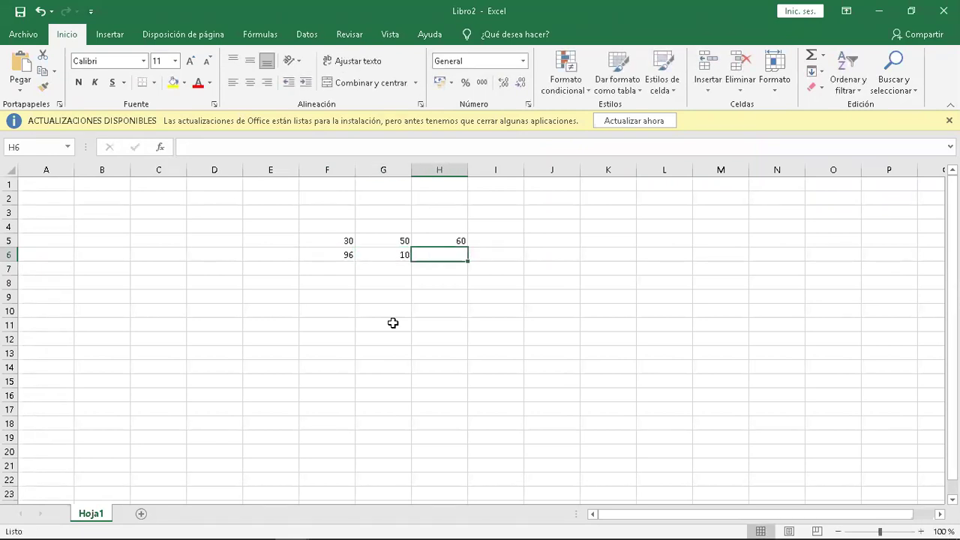
text(25)
key(Return)
Step: Complete the number block by entering 38, 50 and 75 in cells F7, G7 and H7
key(Left)
key(Left)
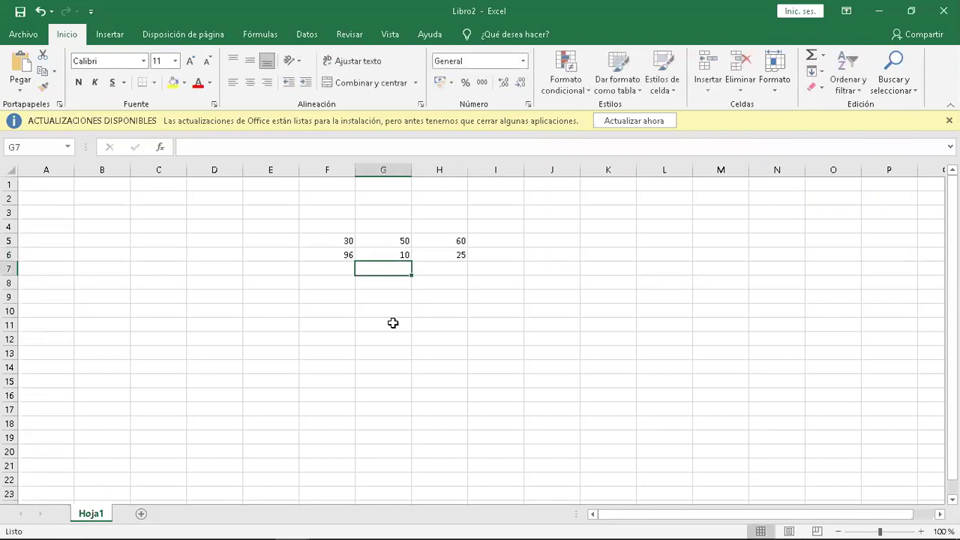
text(38)
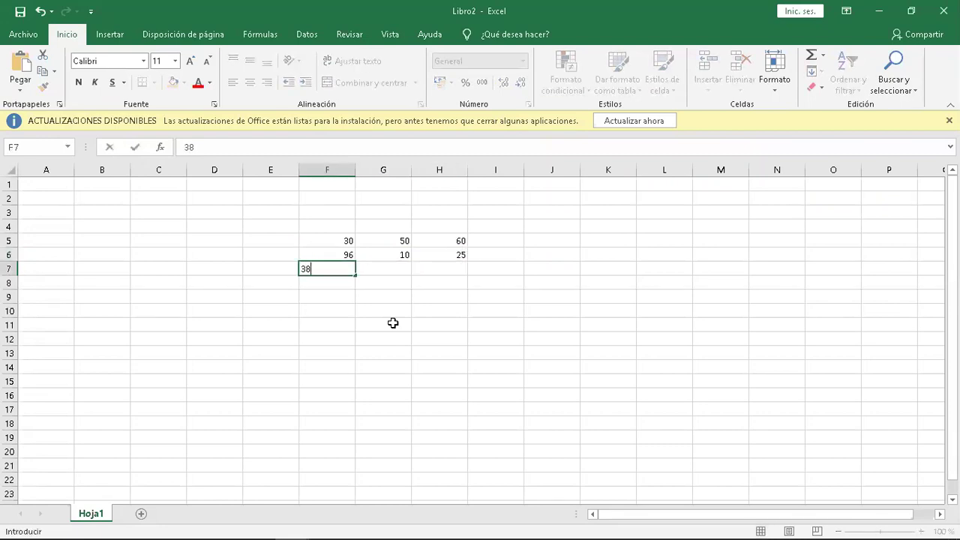
key(Tab)
text(50)
key(Tab)
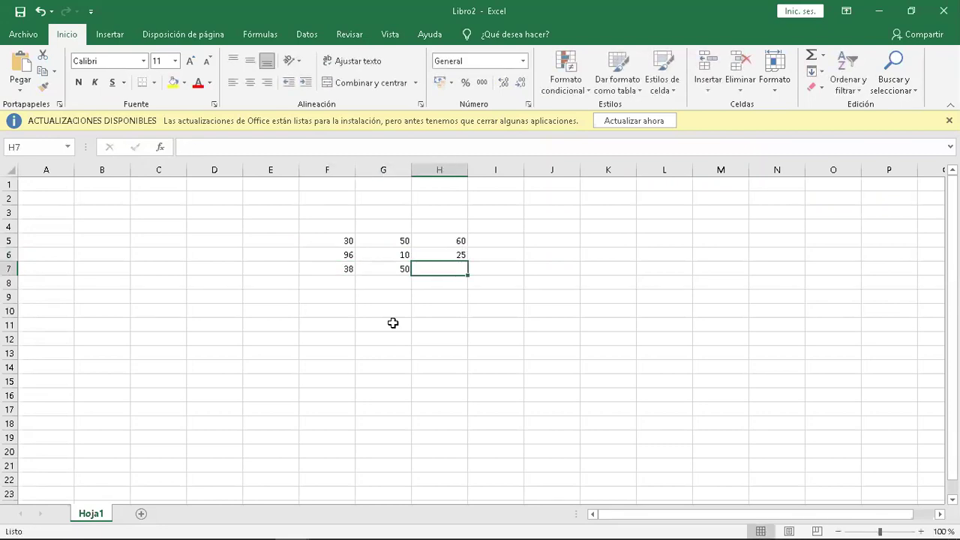
text(75)
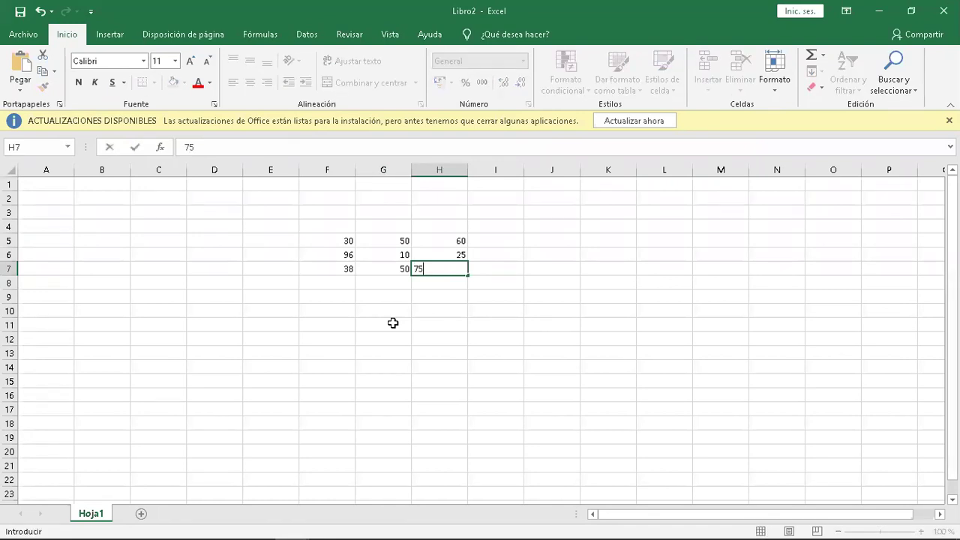
key(Return)
Step: Apply blue gradient-fill data bars as conditional formatting to the range F5:H7
drag(340, 240, 456, 270)
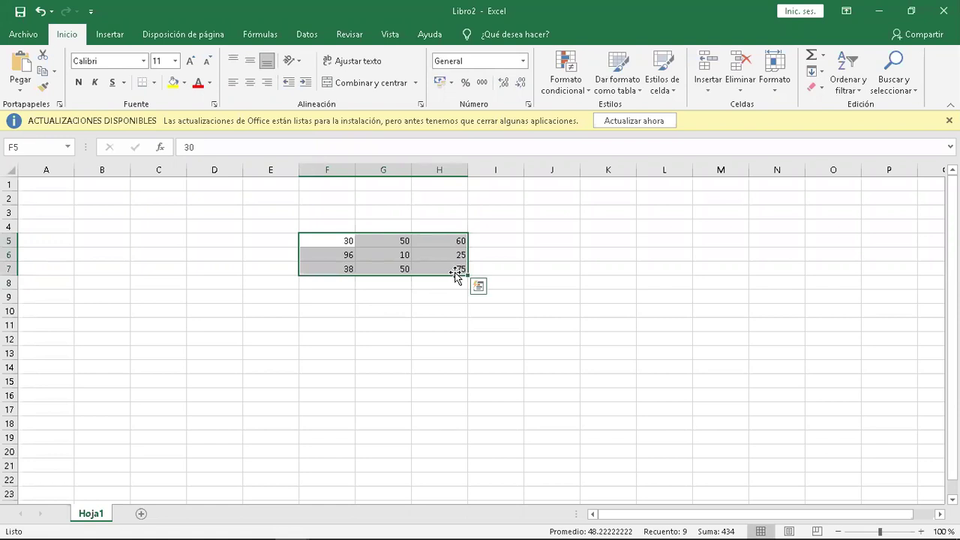
click(566, 84)
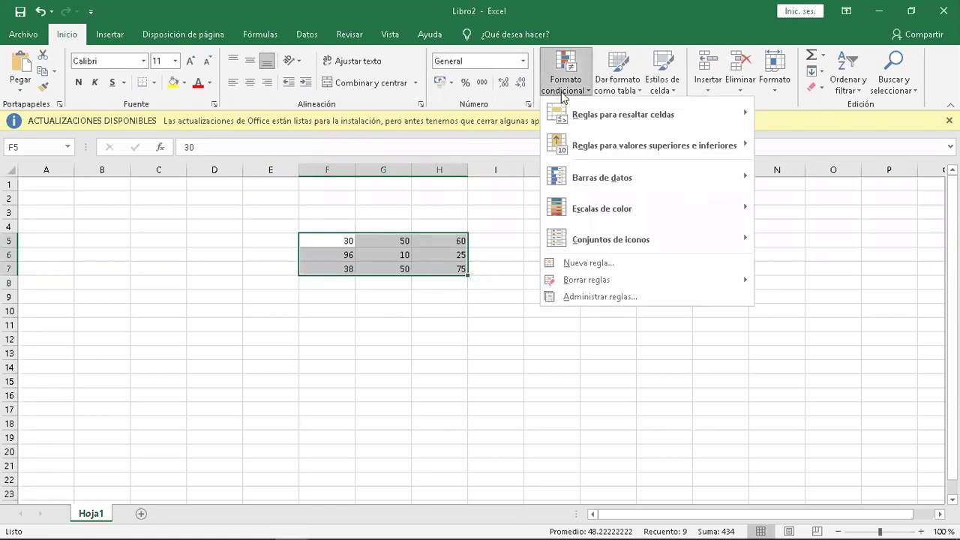
mouse_move(643, 183)
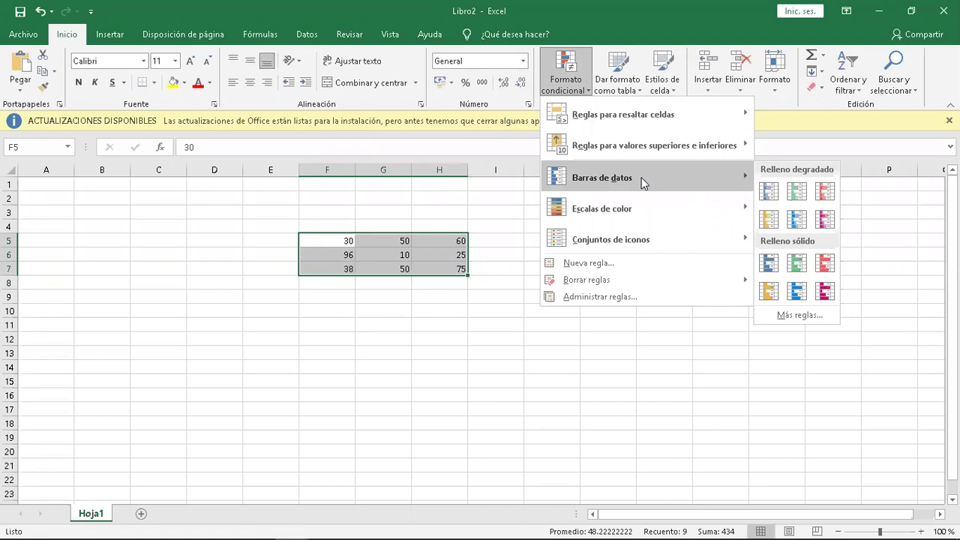
click(772, 194)
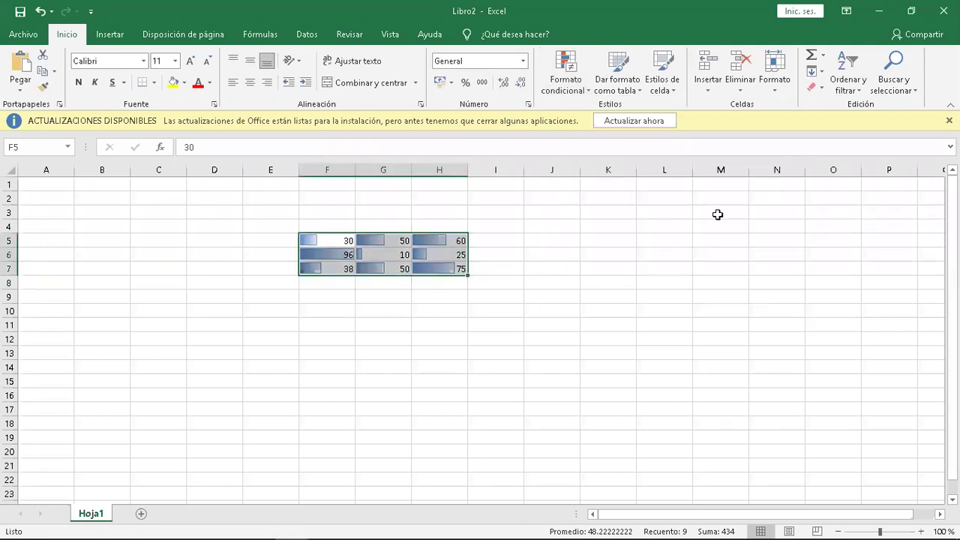
click(413, 323)
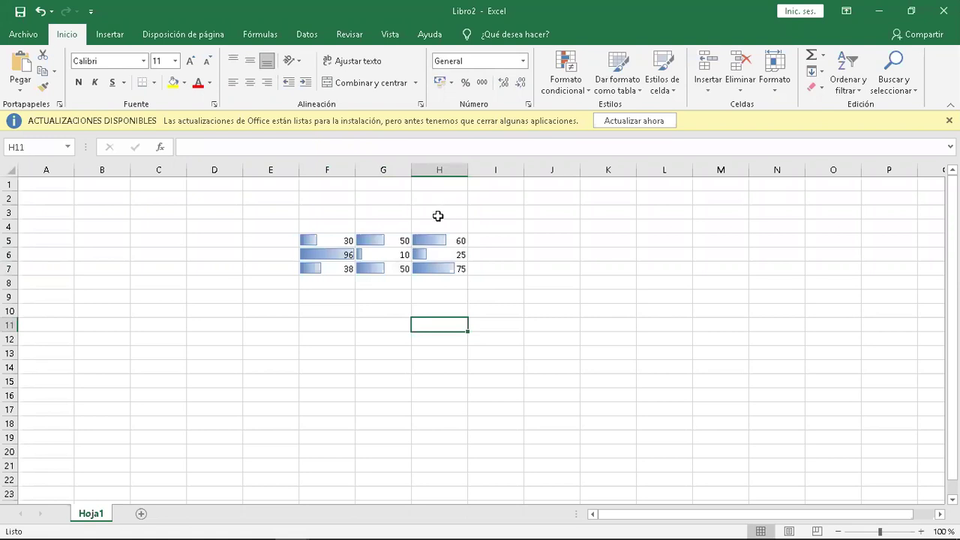
Step: Go through the cells of F5:H7 and compare each data bar's length with its value
click(343, 255)
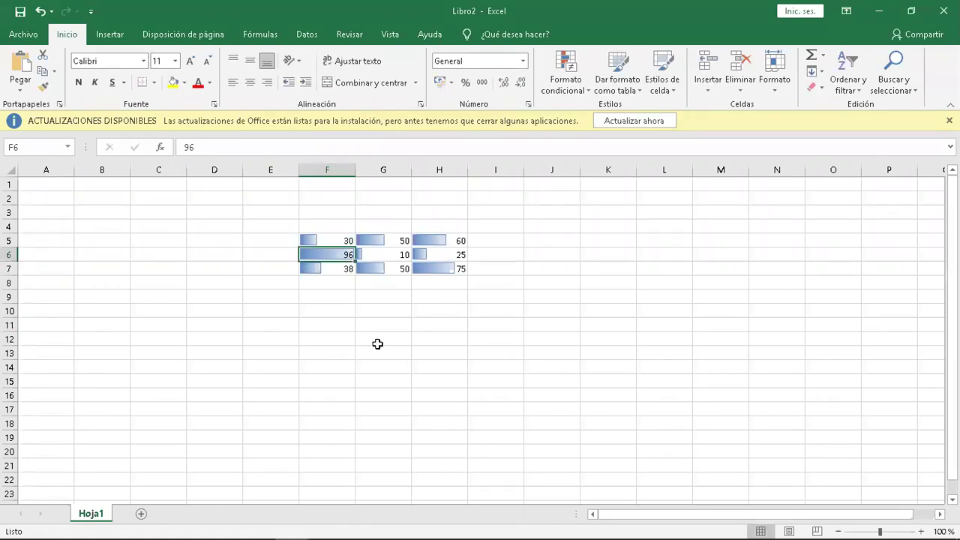
key(Right)
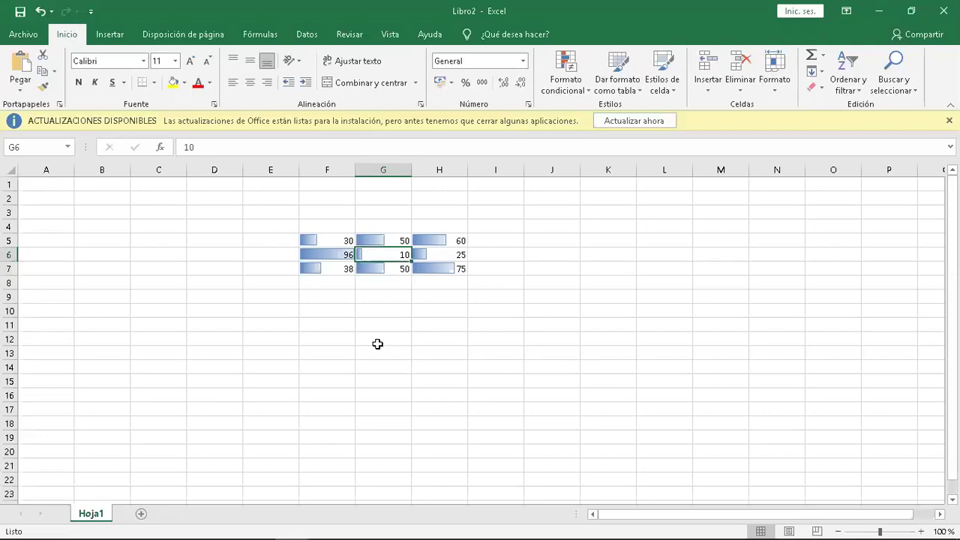
key(Down)
key(Down)
key(Down)
key(Down)
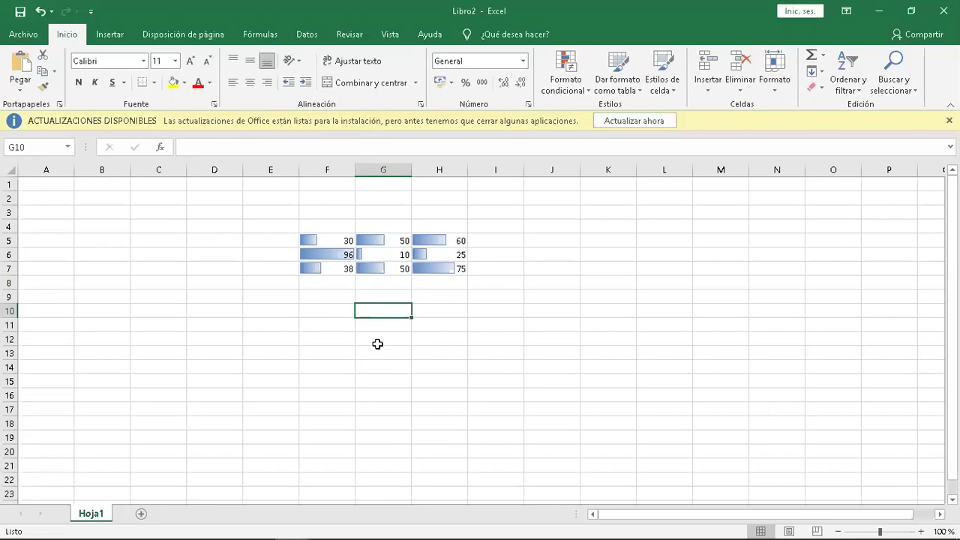
key(Up)
key(Up)
key(Up)
key(Up)
key(Up)
key(Left)
key(Right)
key(Left)
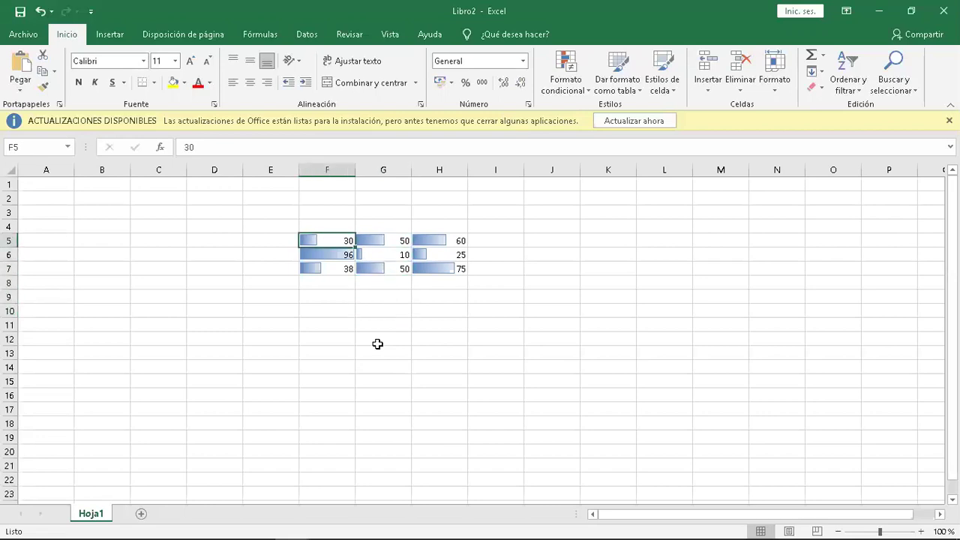
key(Right)
key(Right)
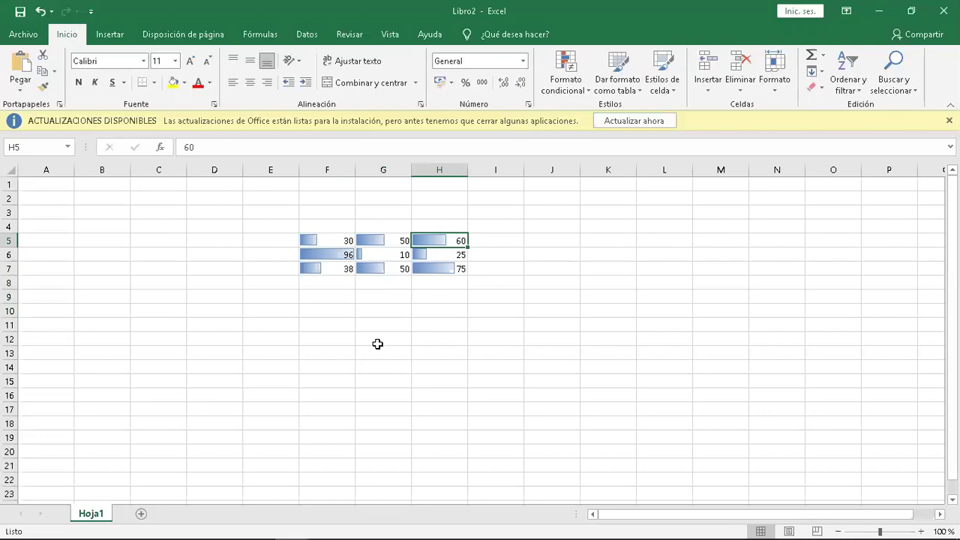
key(Down)
key(Down)
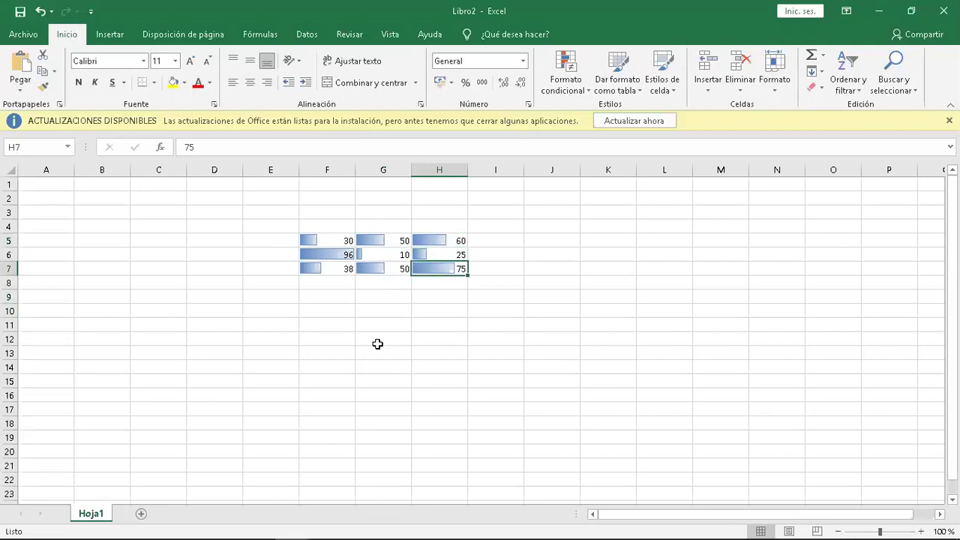
key(Up)
key(Up)
key(Left)
key(Left)
key(Down)
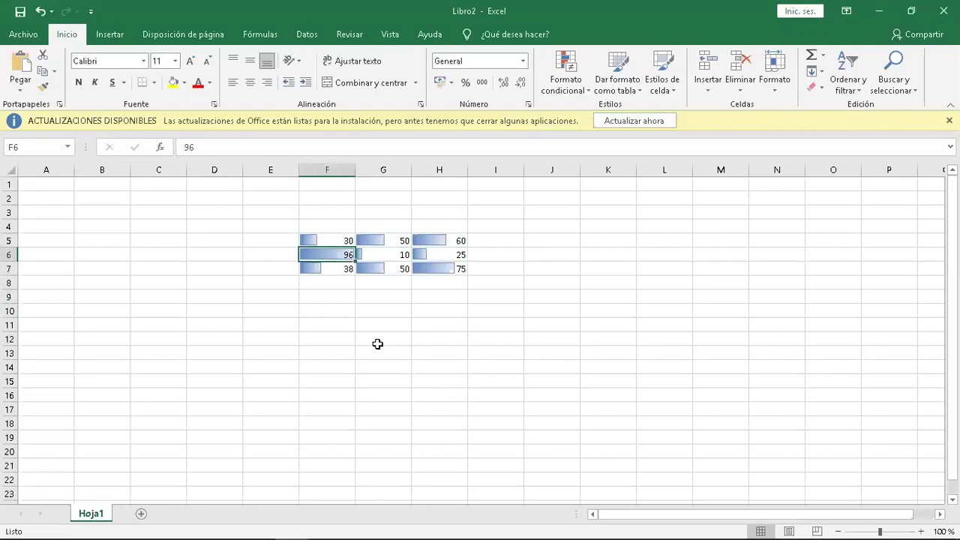
key(Right)
key(Right)
key(Down)
key(Up)
key(Up)
key(Down)
key(Down)
key(Down)
key(Left)
key(Left)
key(Up)
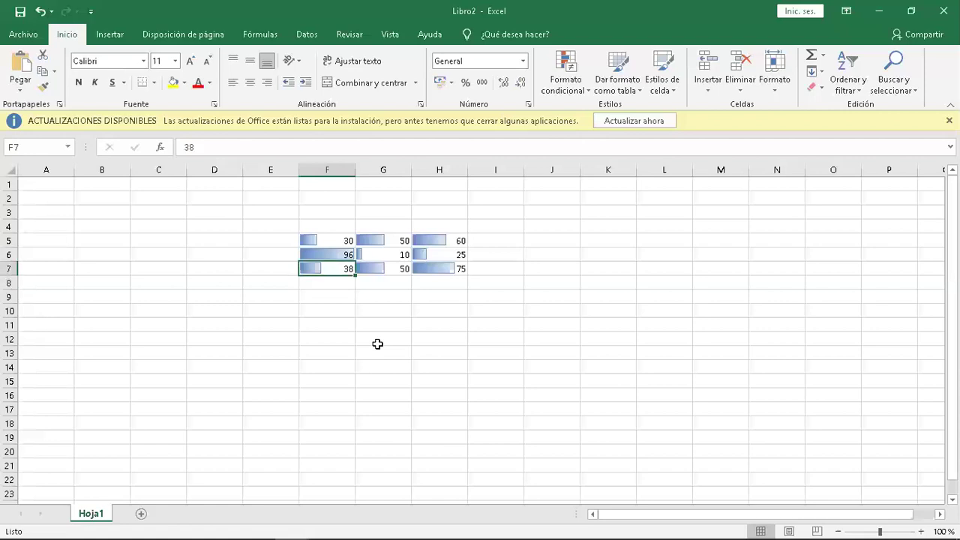
key(Right)
key(Right)
key(Down)
key(Down)
key(Down)
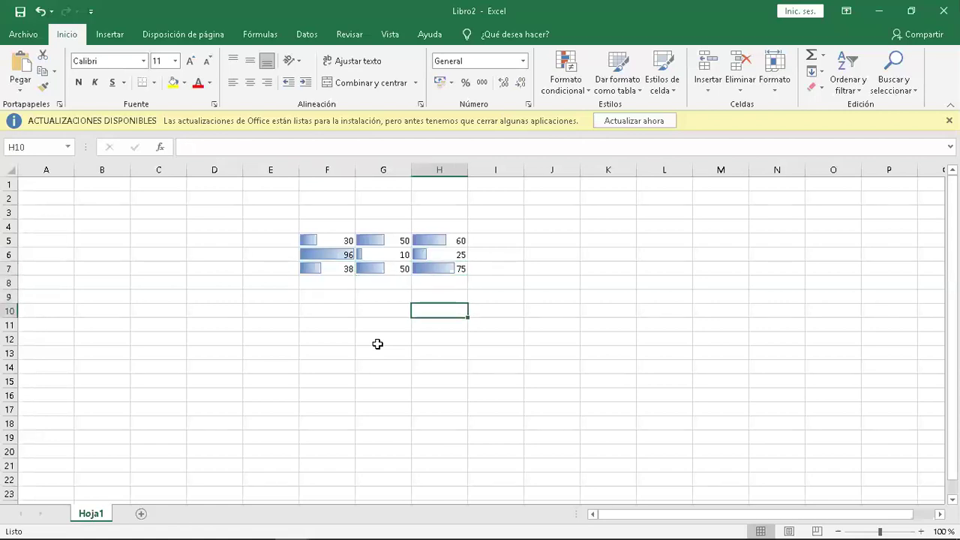
Step: Preview the conditional formatting color scales on the range F5:H7 without applying one
click(330, 239)
drag(381, 238, 443, 268)
click(564, 86)
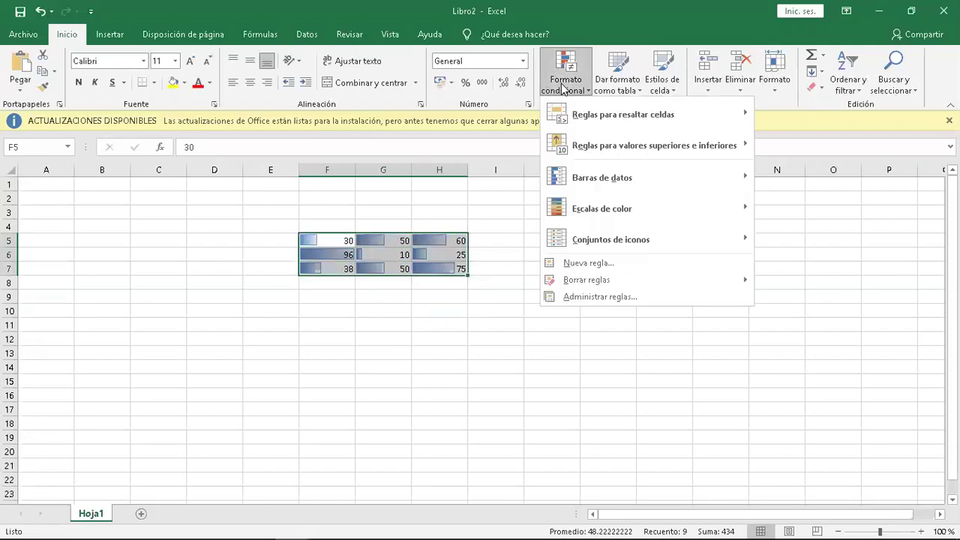
mouse_move(615, 179)
mouse_move(638, 210)
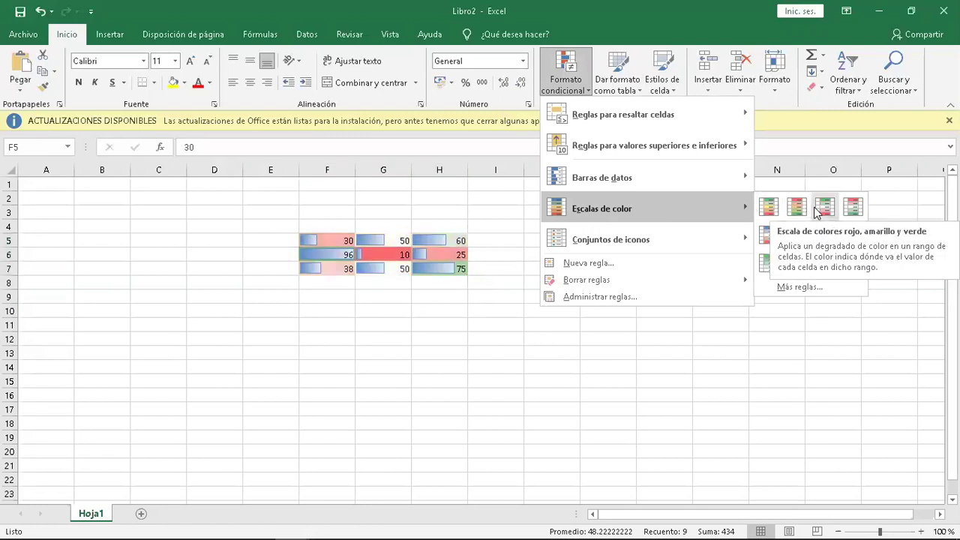
click(660, 427)
click(339, 314)
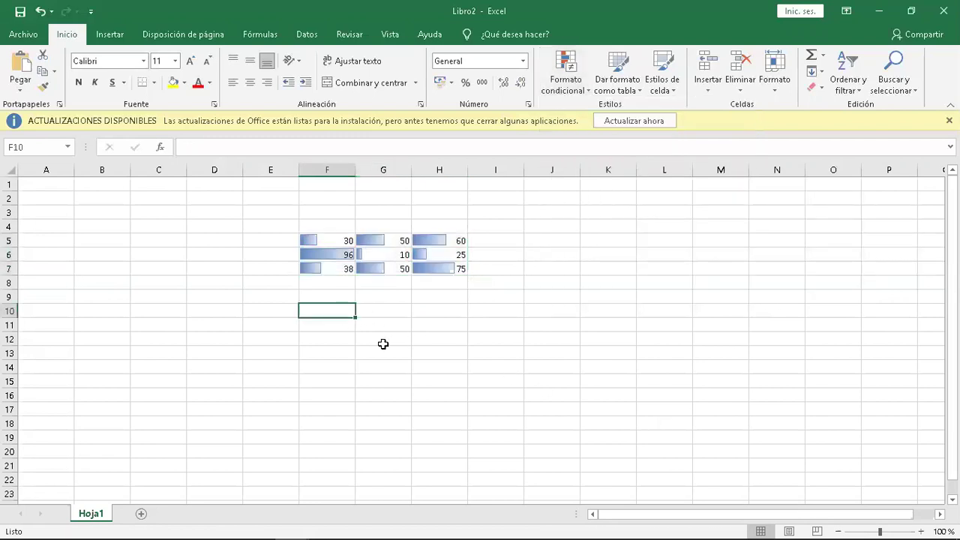
Step: Enter 25, 50 and 69 in cells F10, G10 and H10 below the data-bar block
text(25)
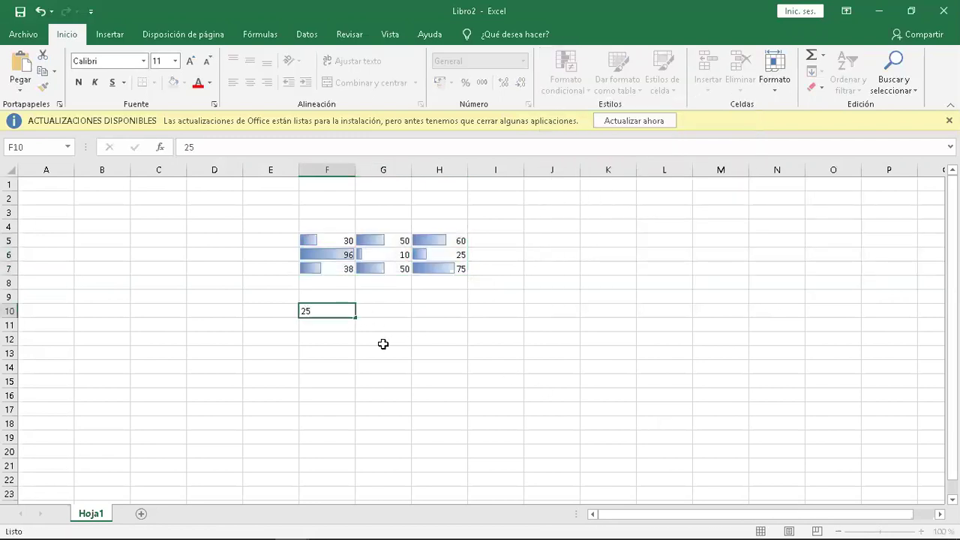
key(Tab)
text(50)
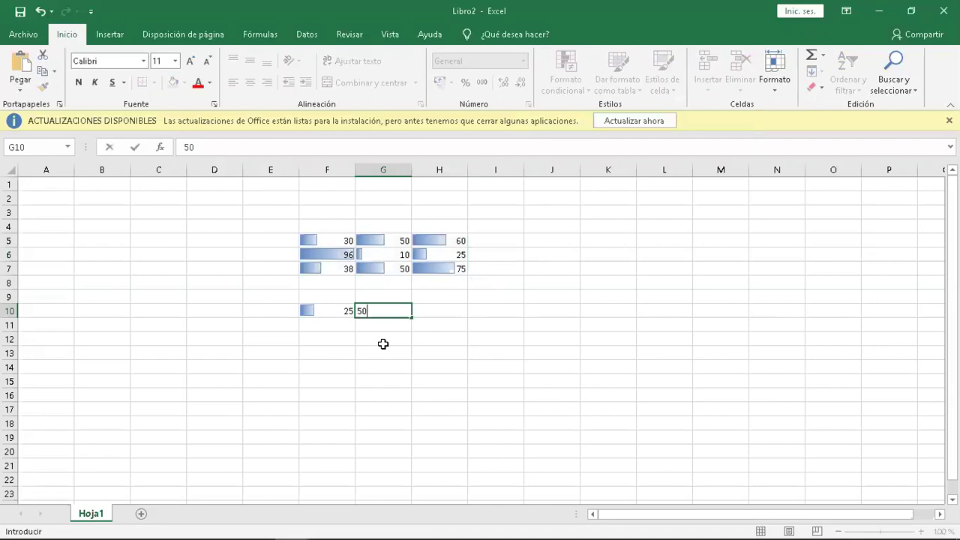
key(Tab)
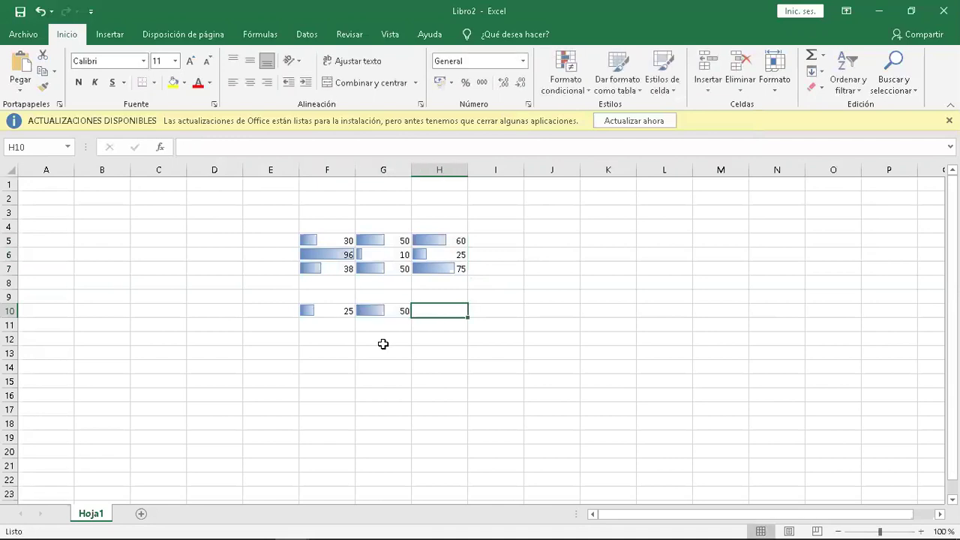
text(69)
key(Return)
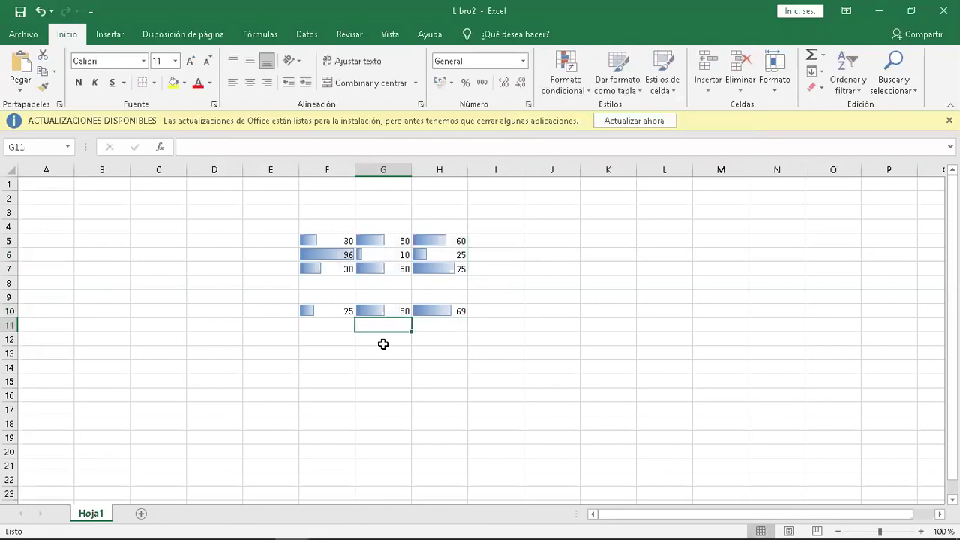
Step: Start a second number block by entering 78, 50 and 100 in cells N7, O7 and P7
click(765, 276)
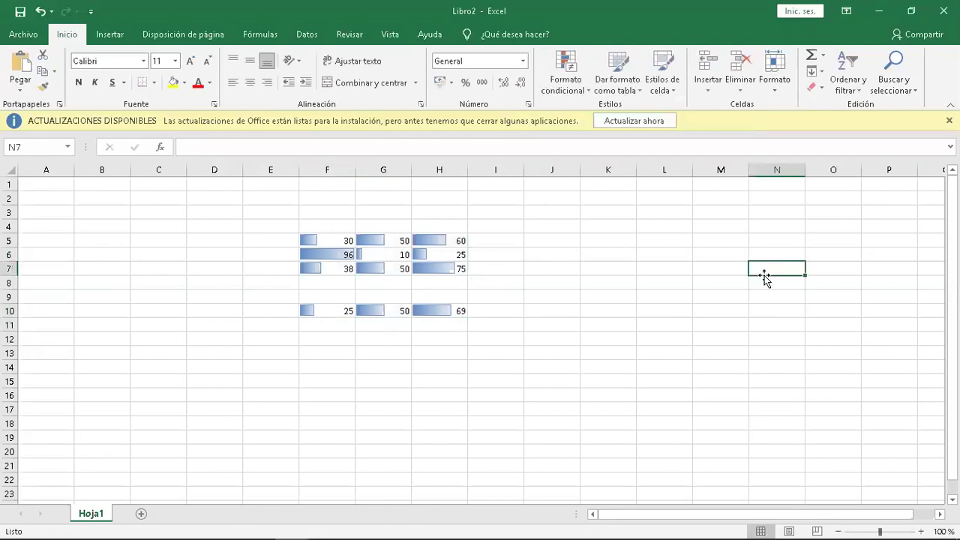
key(BackSpace)
text(78)
key(Return)
key(Up)
key(Right)
text(50)
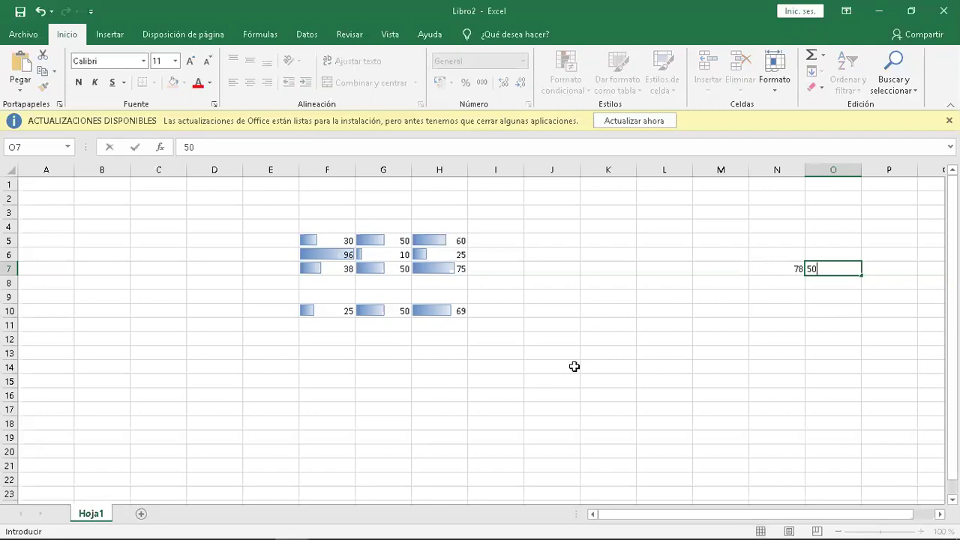
key(Right)
text(100)
key(Return)
Step: Enter 20, 25 and 76 in cells N8, O8 and P8
key(Left)
key(Left)
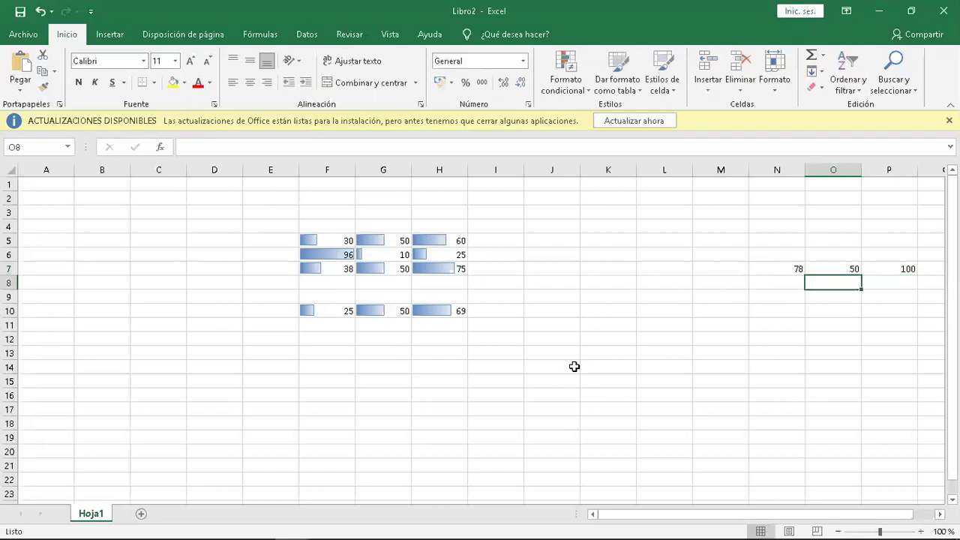
text(20)
key(Right)
text(25)
key(Return)
key(Right)
key(Up)
text(76)
key(Return)
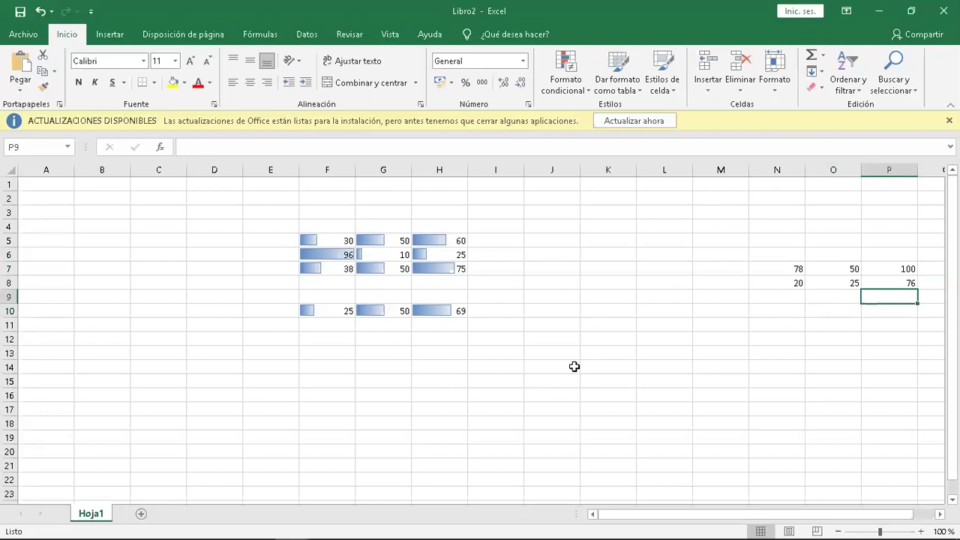
Step: Complete the second block by entering 30, 67 and 15 in cells P9, O9 and N9
text(30)
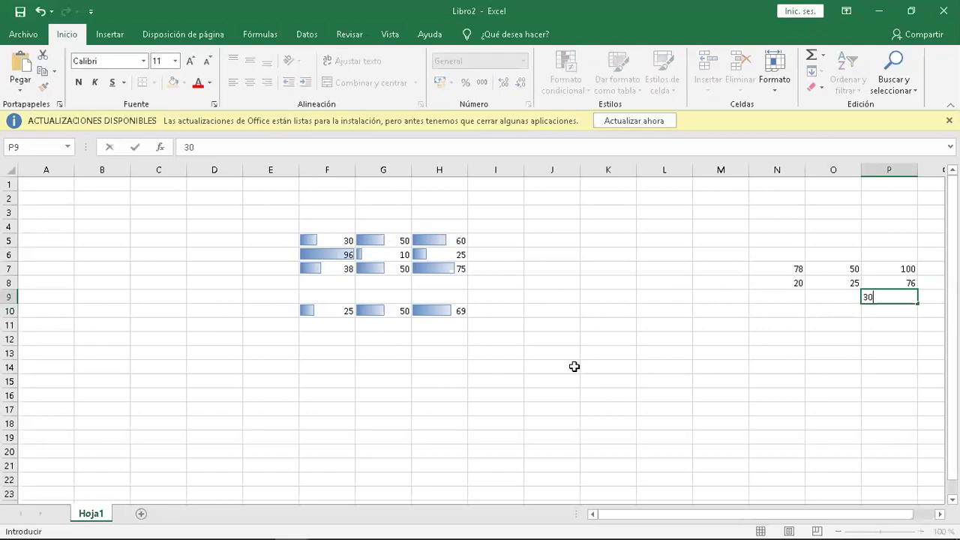
key(Left)
text(67)
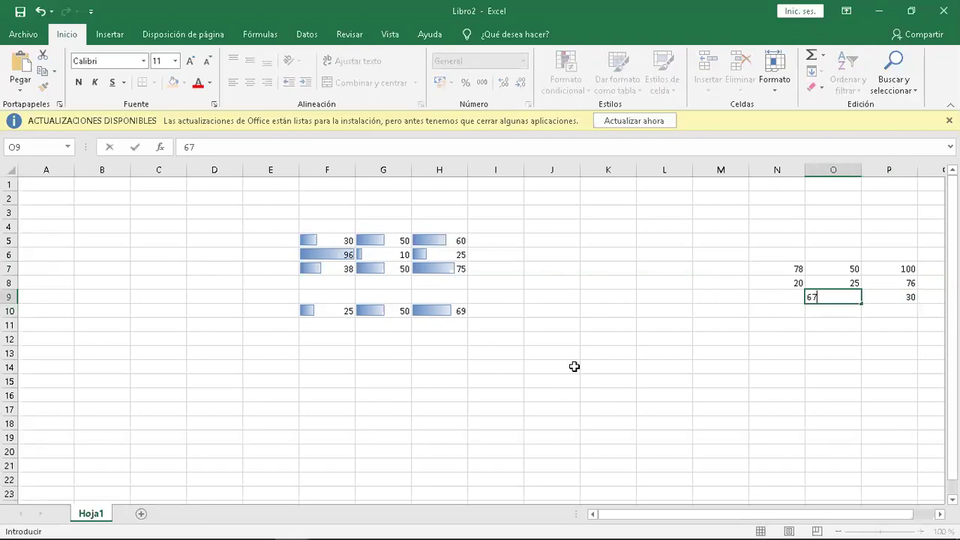
key(Left)
text(15)
key(Return)
Step: Apply the green-to-white color scale as conditional formatting to the range N7:P9
drag(790, 267, 900, 297)
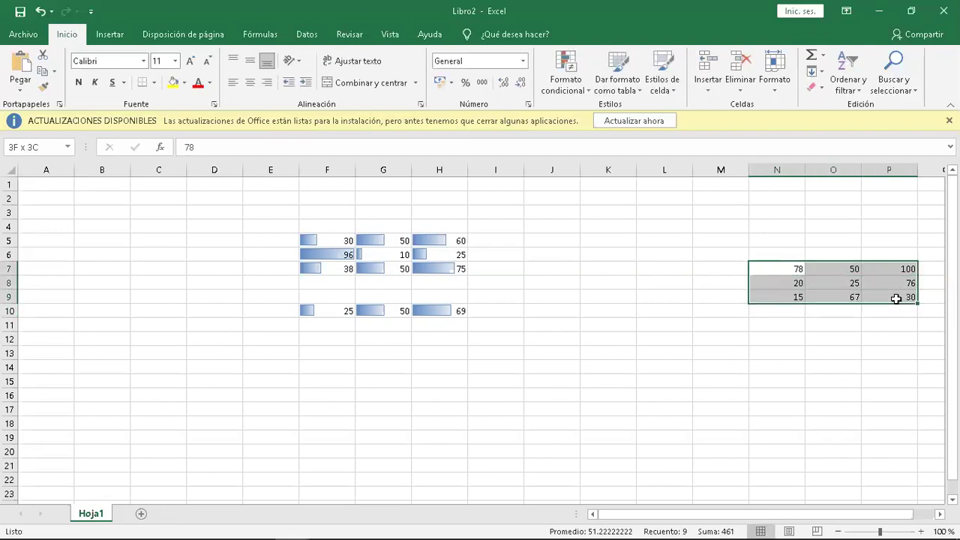
click(566, 89)
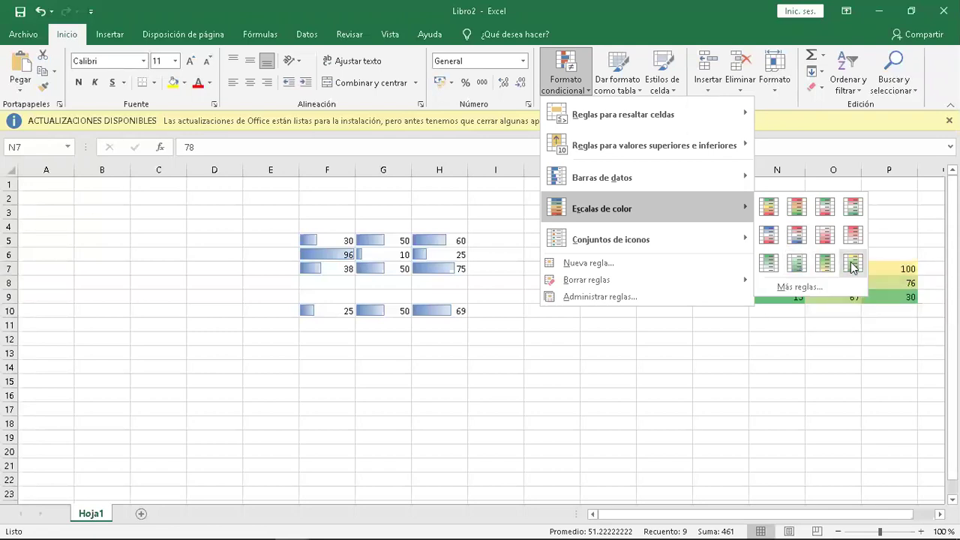
click(768, 262)
click(772, 350)
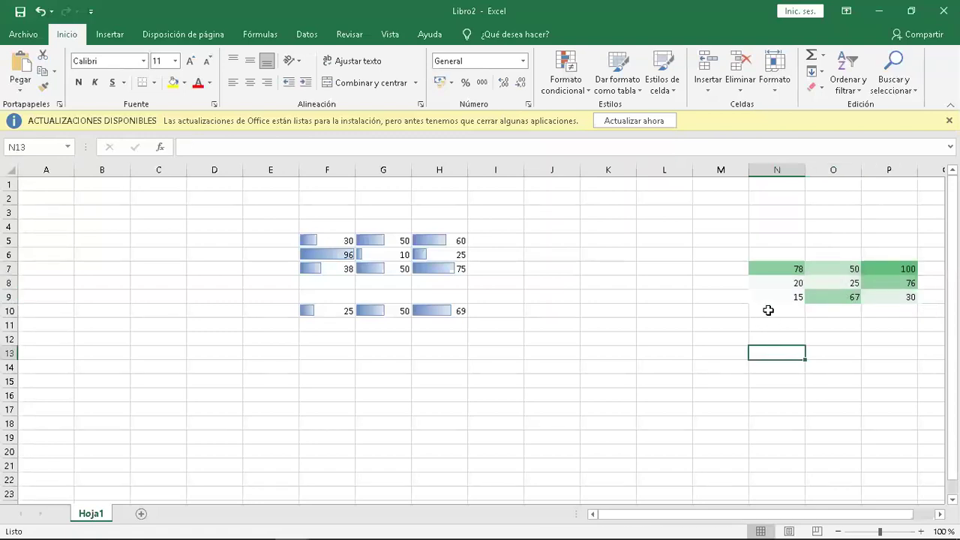
Step: Go through cells N7, O7 and P7 and compare each green shade with its value
click(898, 271)
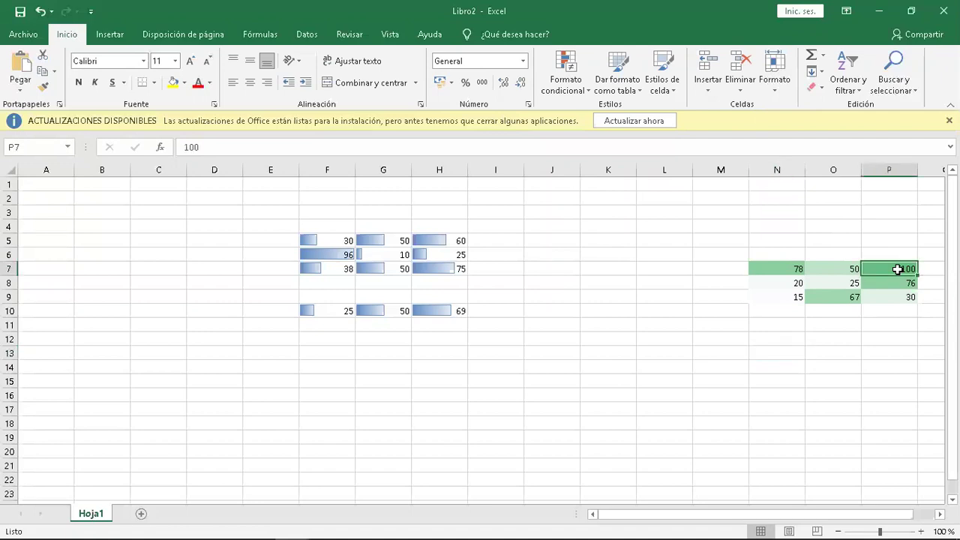
key(Left)
key(Left)
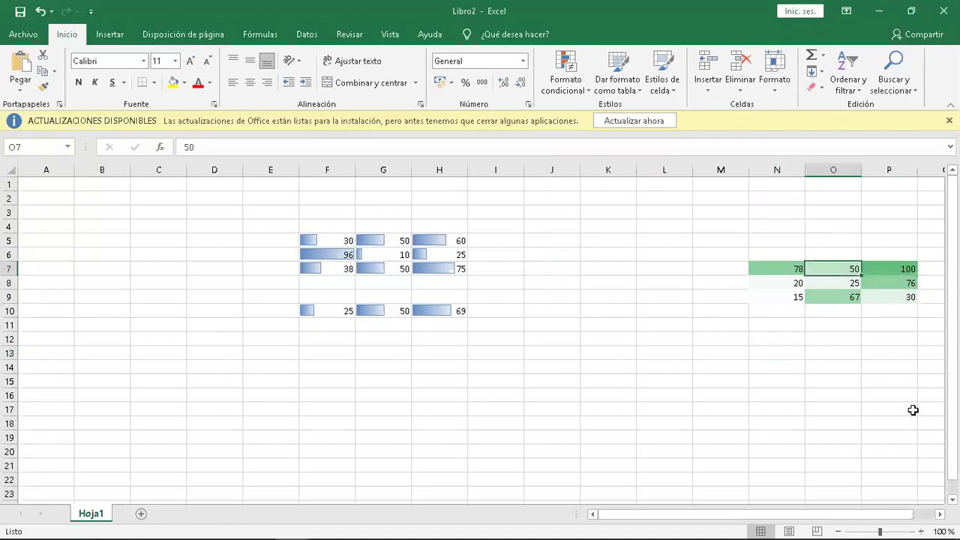
key(Right)
key(Right)
key(Left)
key(Left)
key(Right)
key(Right)
key(Left)
key(Left)
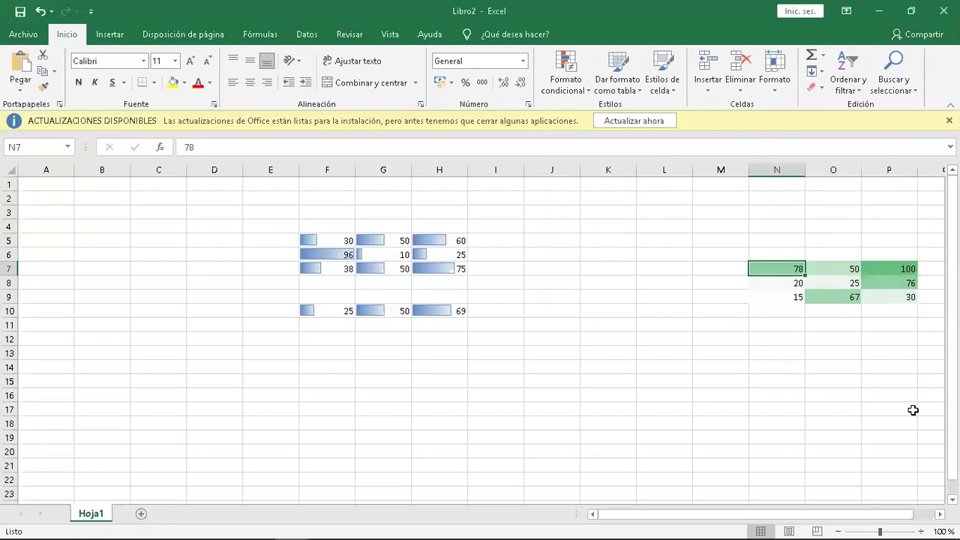
Step: Set cell N7 to 92 and compare its shade with the other cells of row 7
text(92)
key(Return)
key(Up)
key(Right)
key(Right)
key(Right)
key(Left)
key(Left)
key(Left)
key(Right)
key(Right)
key(Left)
key(Left)
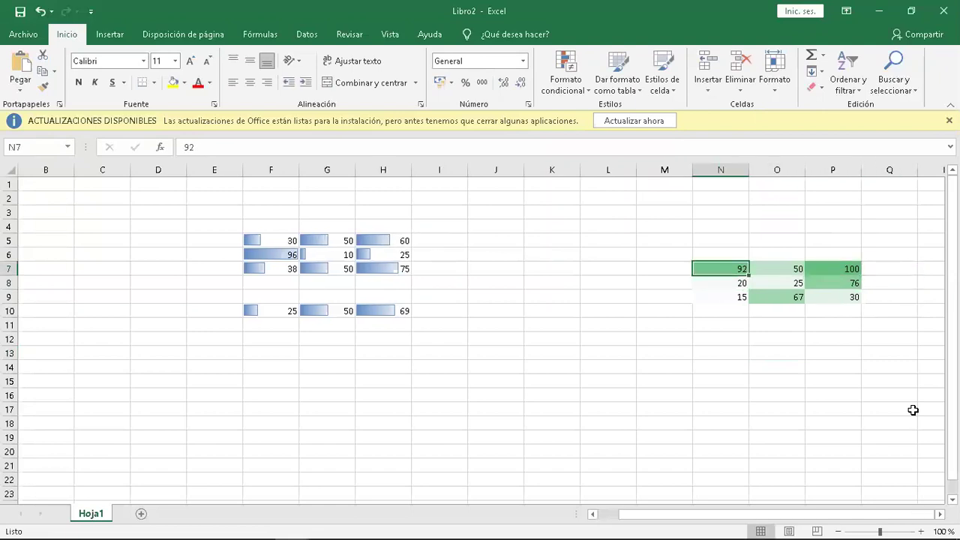
Step: Test the color scale in cell N7 with the values 10 and 20, and finally set it to 30
text(10)
key(Return)
key(Up)
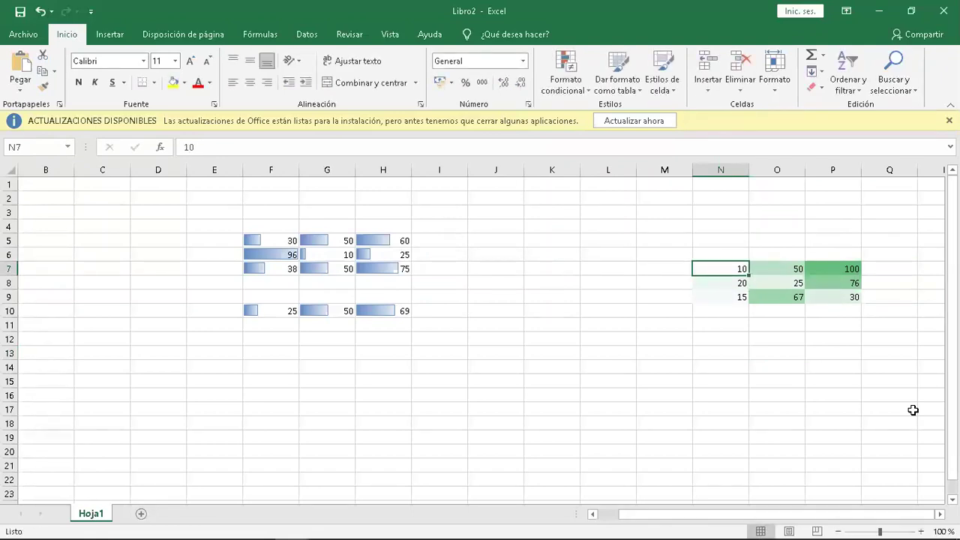
text(20)
key(Return)
key(Up)
text(30)
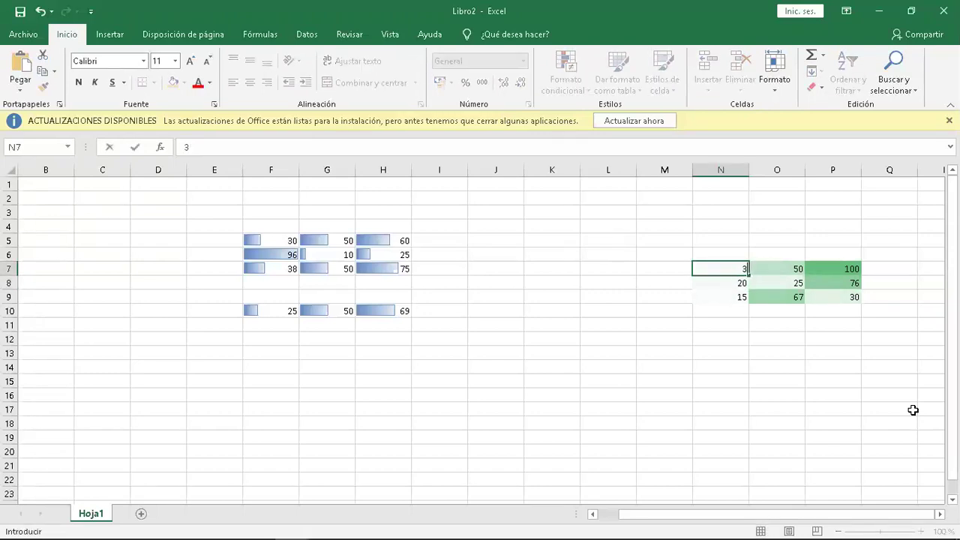
key(Return)
Step: Go through cells N7 to N9 and compare their shades with their values
key(Down)
key(Down)
key(Up)
key(Up)
key(Up)
key(Up)
key(Down)
key(Down)
key(Up)
key(Down)
key(Down)
key(Up)
key(Up)
key(Up)
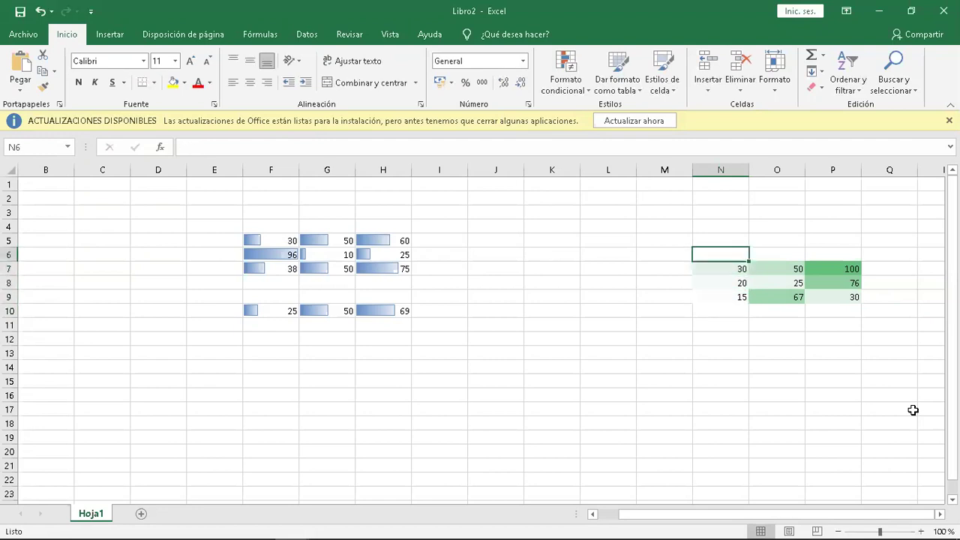
Step: Compare the shades of cells P7 to P9 with the neighbouring cells in column O
key(Right)
key(Right)
key(Right)
key(Down)
key(Left)
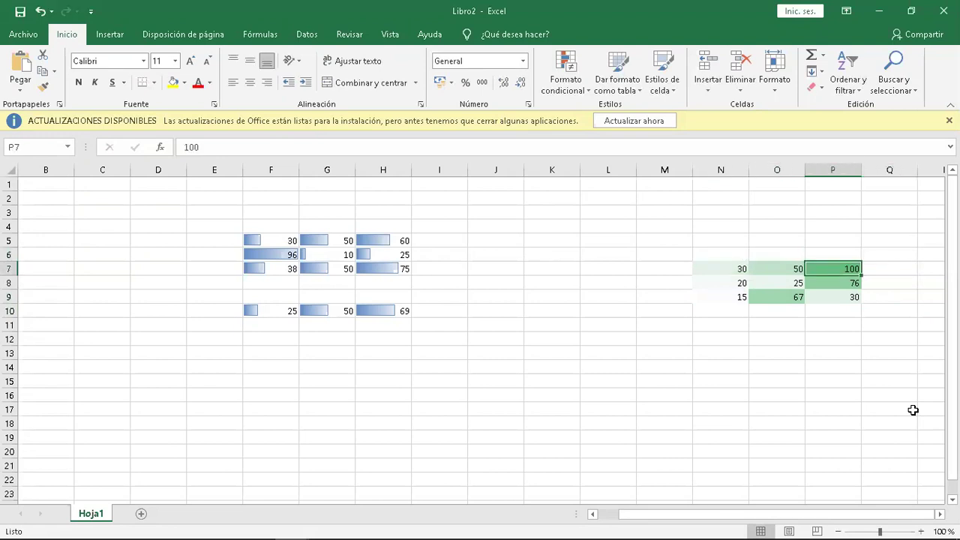
key(Down)
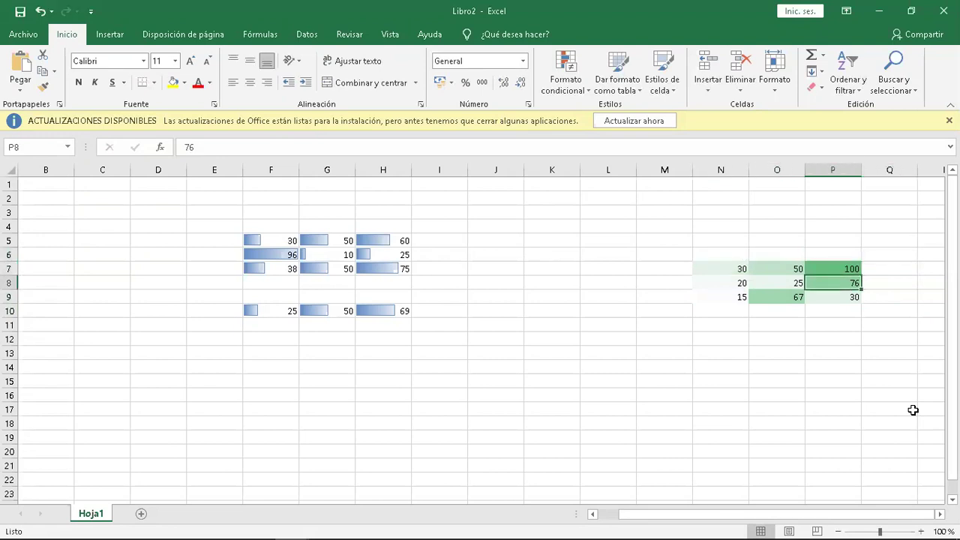
key(Down)
key(Left)
key(Right)
key(Up)
key(Up)
key(Down)
key(Left)
key(Down)
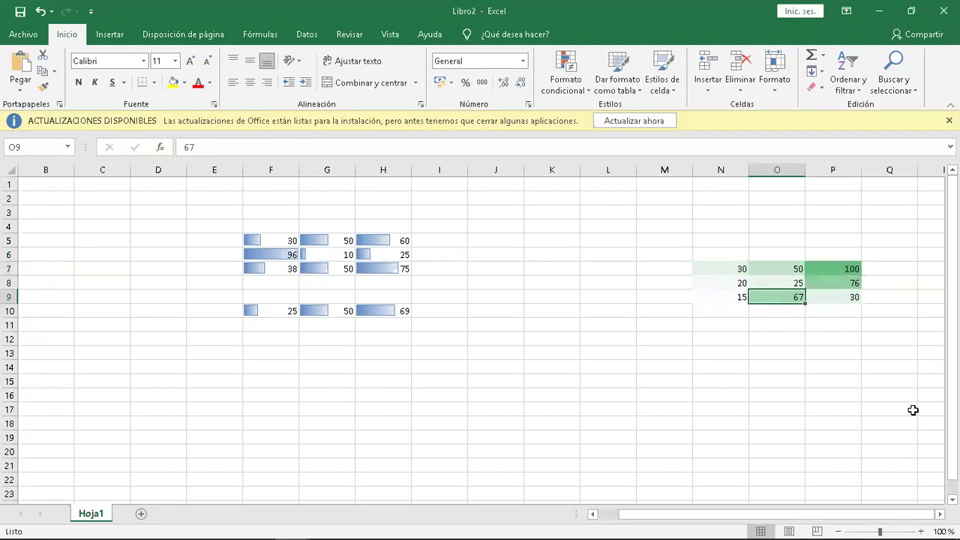
key(Right)
key(Up)
key(Down)
key(Left)
Step: Compare the shades of cells N8 and N9 with the remaining cells of the color-scale block
key(Up)
key(Left)
key(Down)
key(Up)
key(Down)
key(Up)
key(Down)
key(Up)
key(Down)
key(Up)
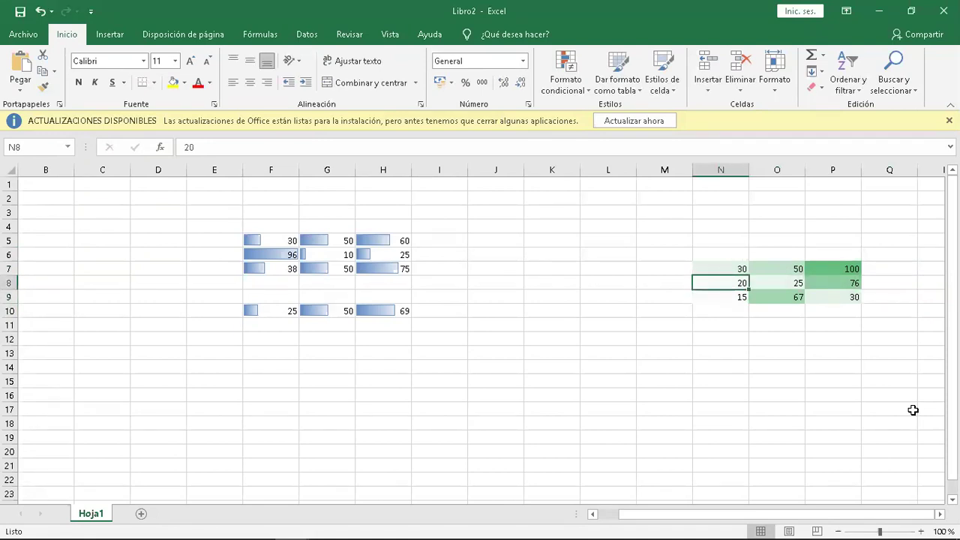
key(Up)
key(Right)
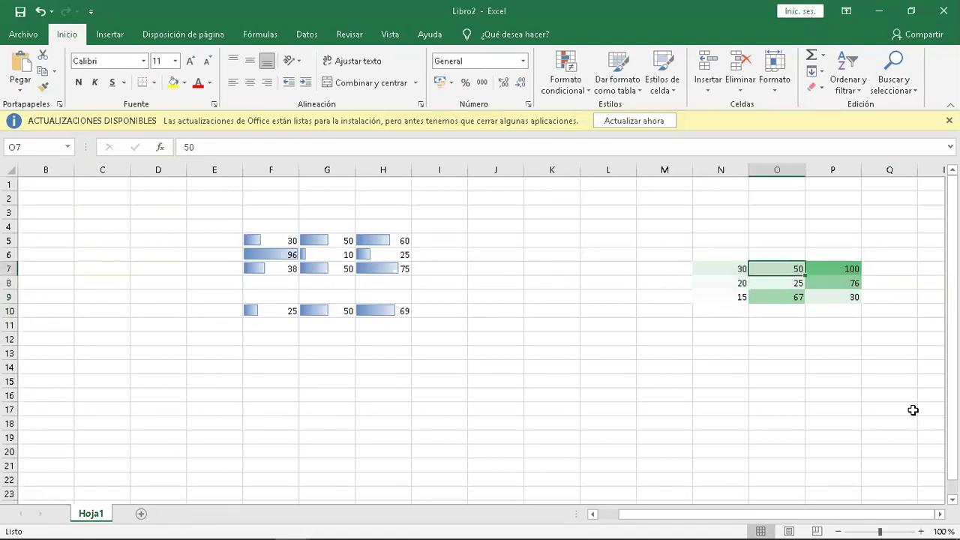
Step: Set cell P9 to 35 and compare its shade with the cells N7 to N9
key(Right)
key(Down)
key(Down)
text(35)
key(Return)
key(Up)
key(Left)
key(Left)
key(Up)
key(Up)
key(Down)
key(Down)
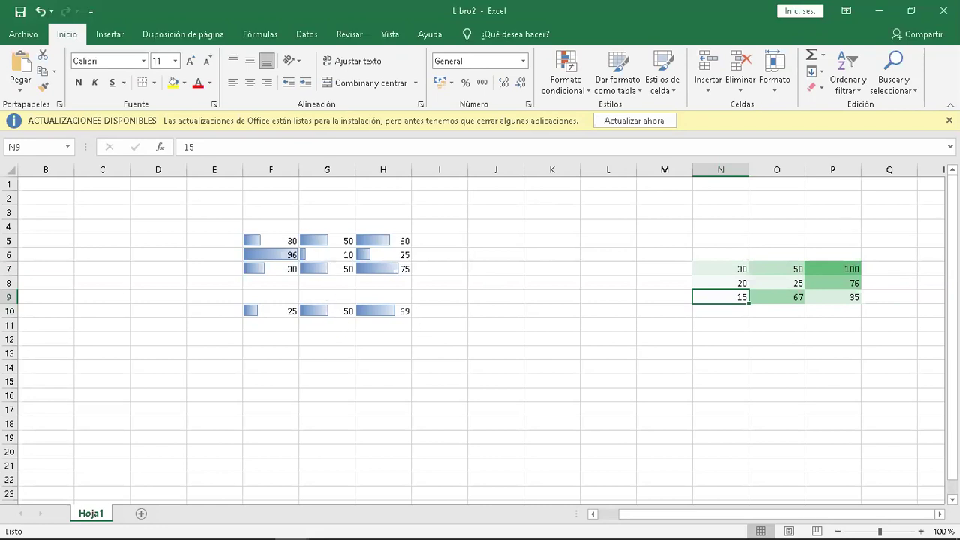
Step: Start a new column of numbers with 13, 15 and 18 in cells K11, K12 and K13
drag(953, 210, 953, 219)
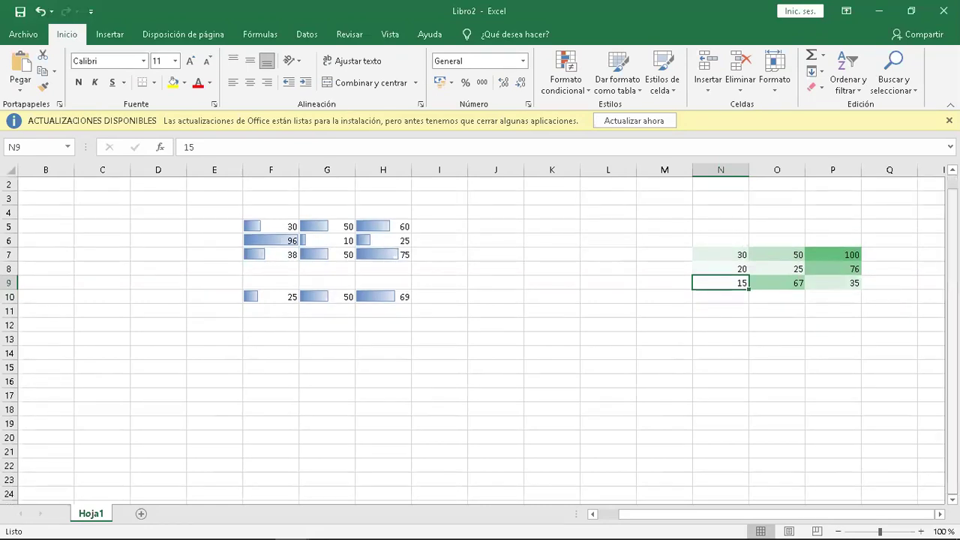
click(548, 326)
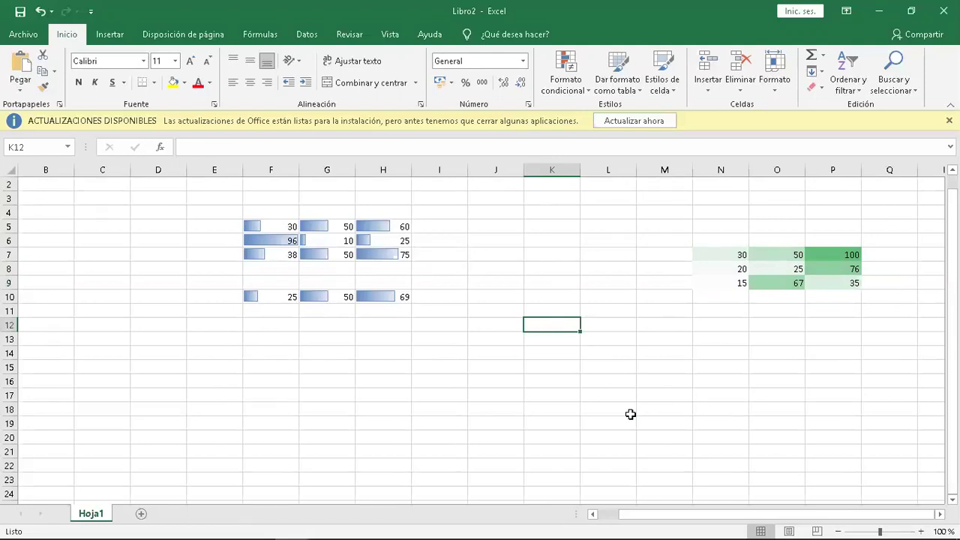
text(15)
key(Up)
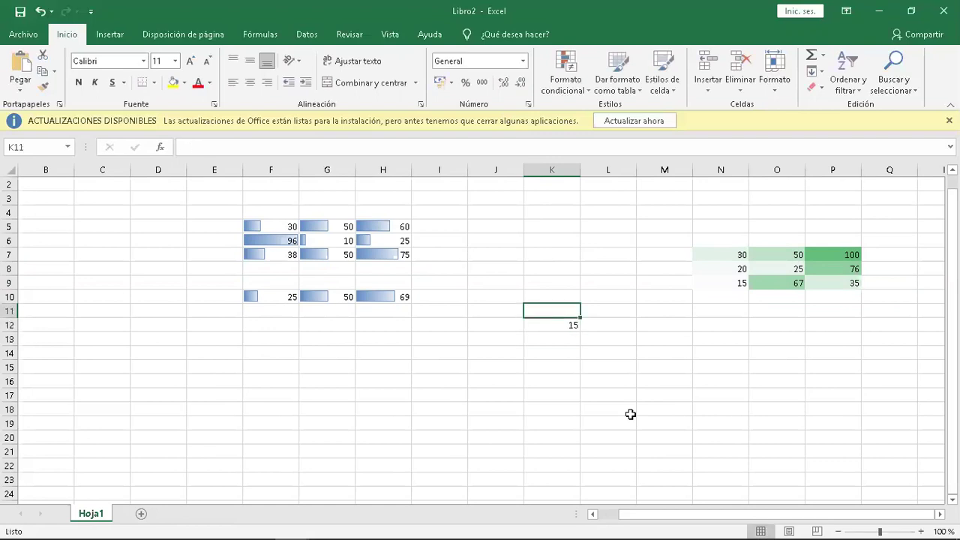
text(13)
key(Return)
key(Down)
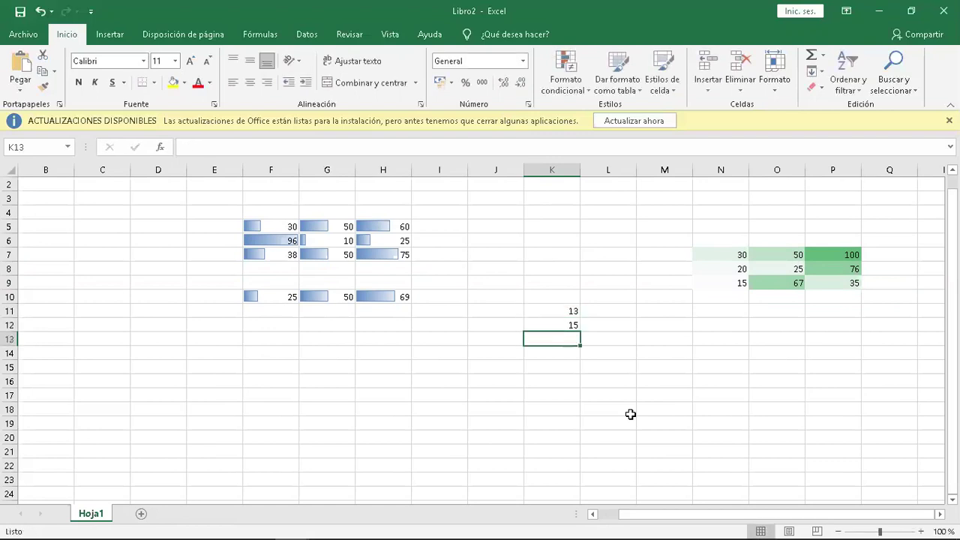
text(18)
key(ctrl+Return)
Step: Extend the number column by entering 17 in cell K14 and 20 in cell K15
key(Up)
key(Up)
key(Down)
key(Down)
key(Down)
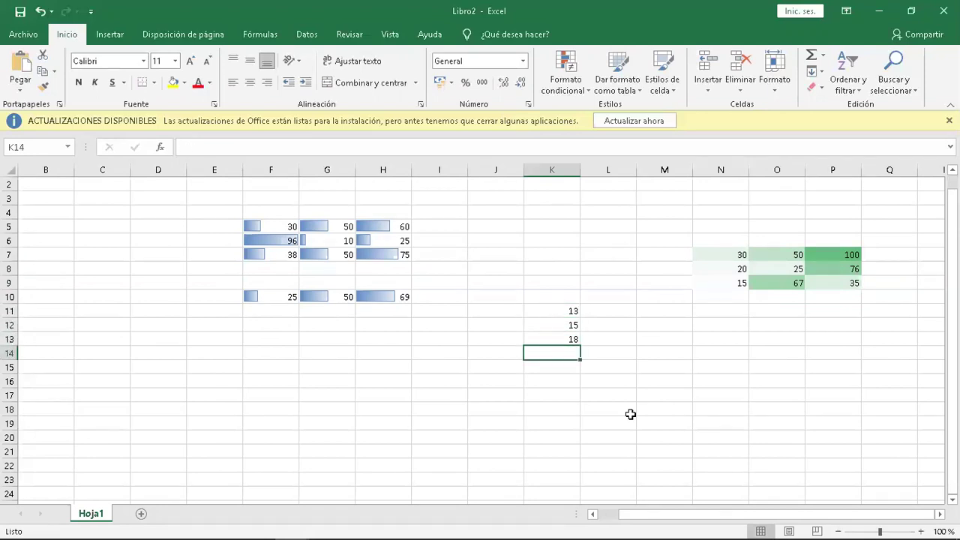
text(17)
key(Return)
text(20)
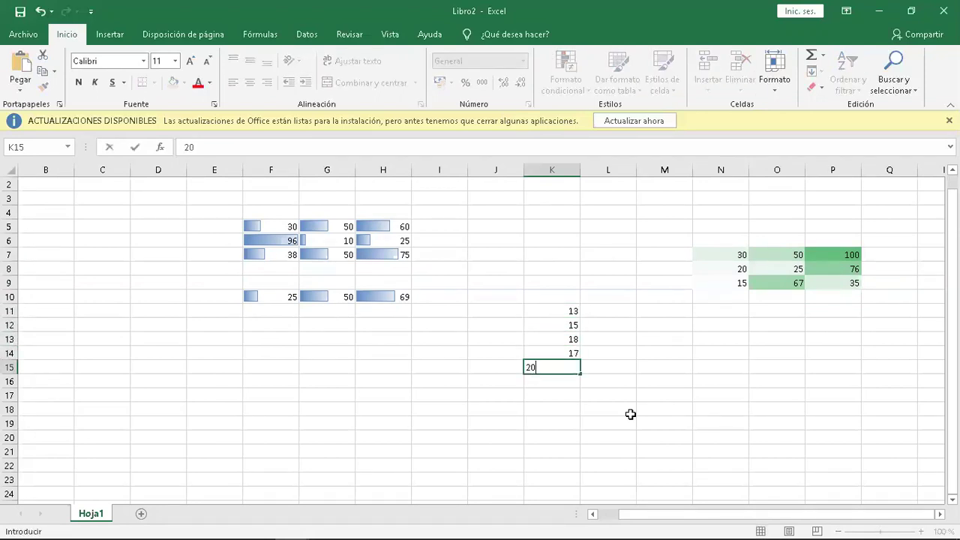
key(Return)
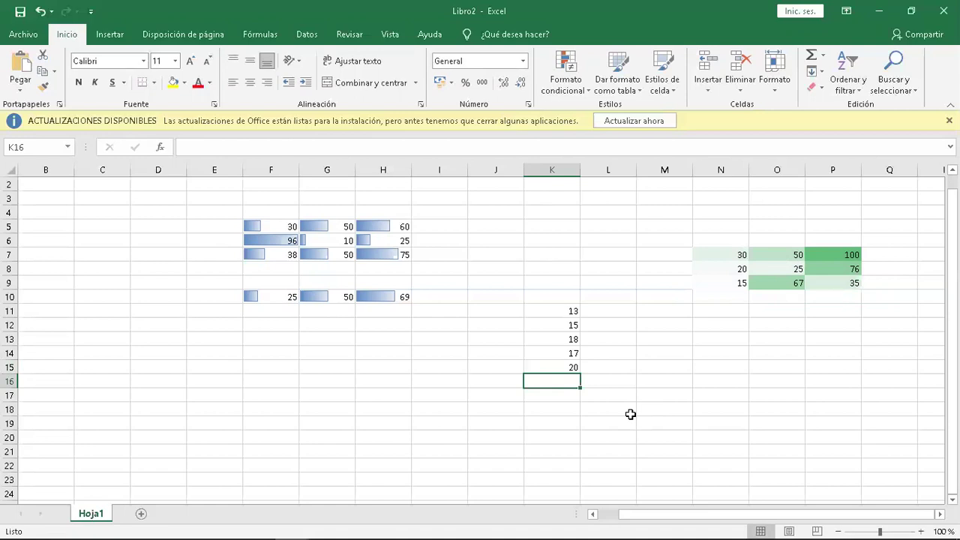
Step: Review the numbers in cells K11 to K15 one by one before formatting them
click(558, 311)
key(Down)
key(Down)
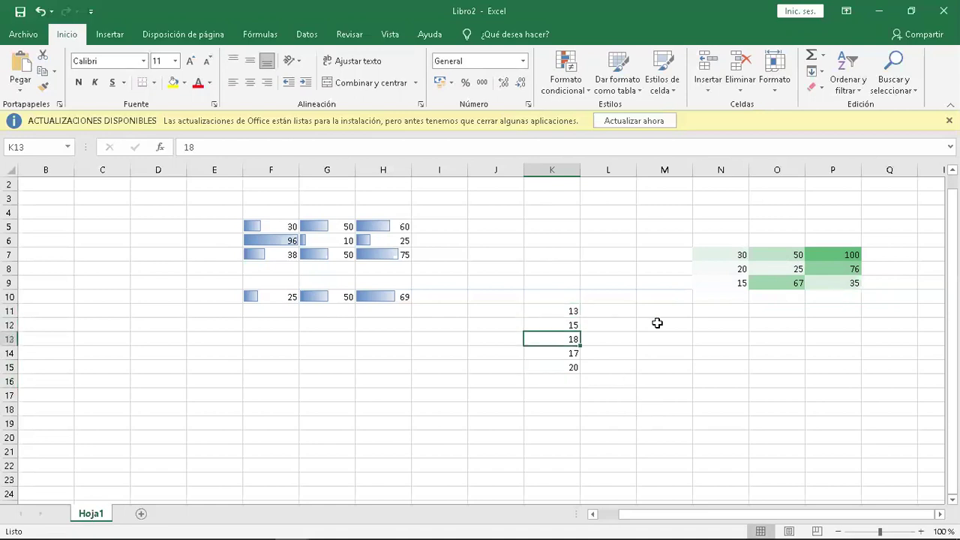
key(Down)
key(Down)
key(Up)
key(Up)
key(Down)
key(Down)
key(Up)
key(Up)
key(Up)
key(Up)
key(Down)
key(Down)
key(Down)
key(Down)
key(Down)
key(Down)
key(Up)
key(Up)
key(Up)
Step: Create an "Es mayor que" highlight rule for cells K11 to K15 with 17 as the threshold
click(556, 308)
drag(553, 343, 553, 366)
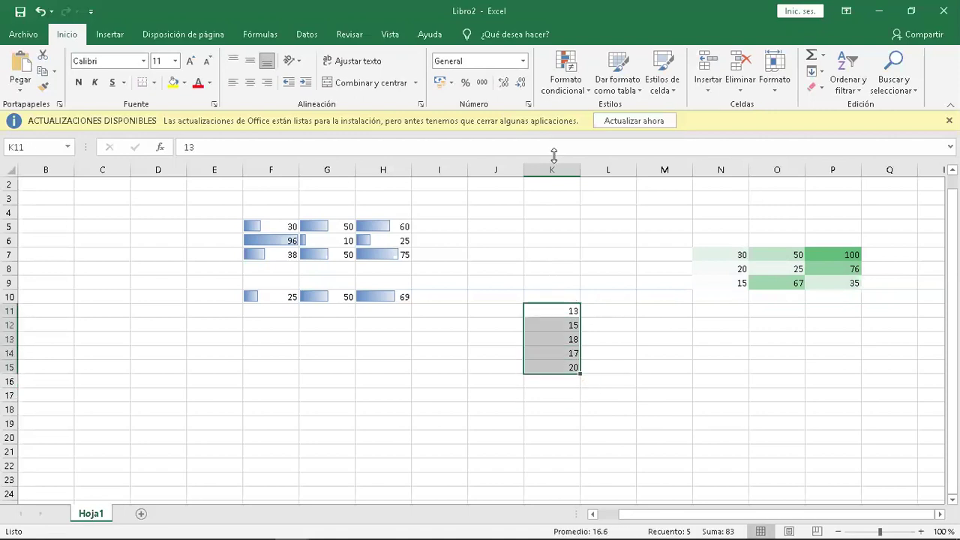
click(567, 88)
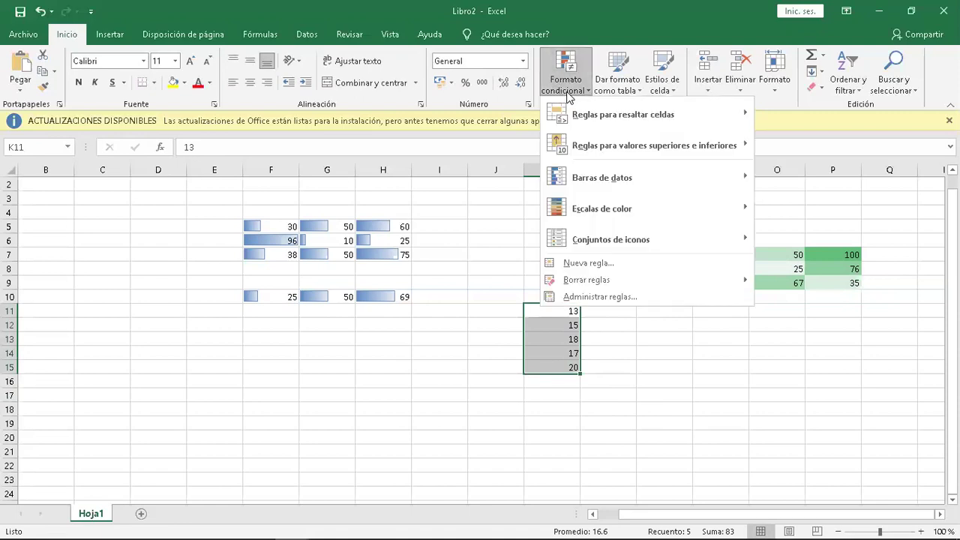
mouse_move(633, 112)
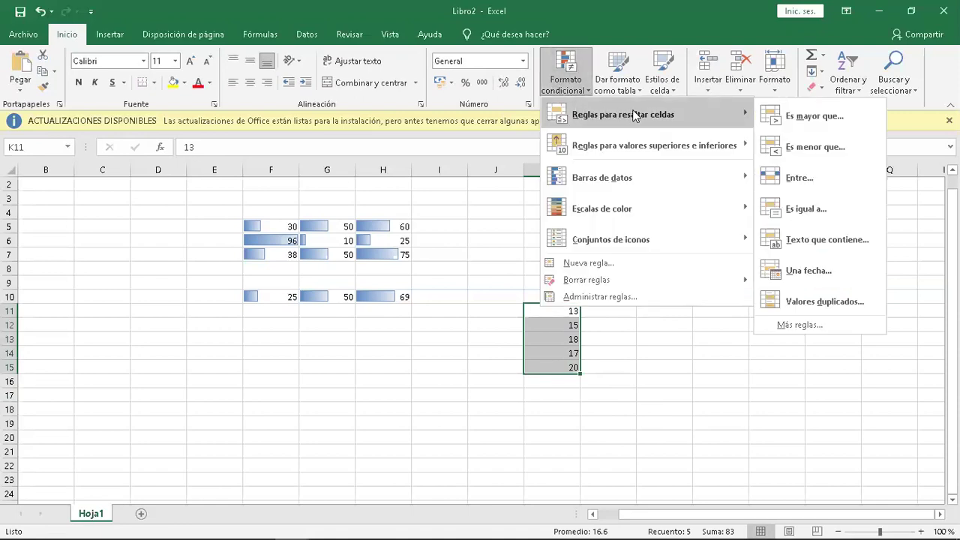
click(819, 117)
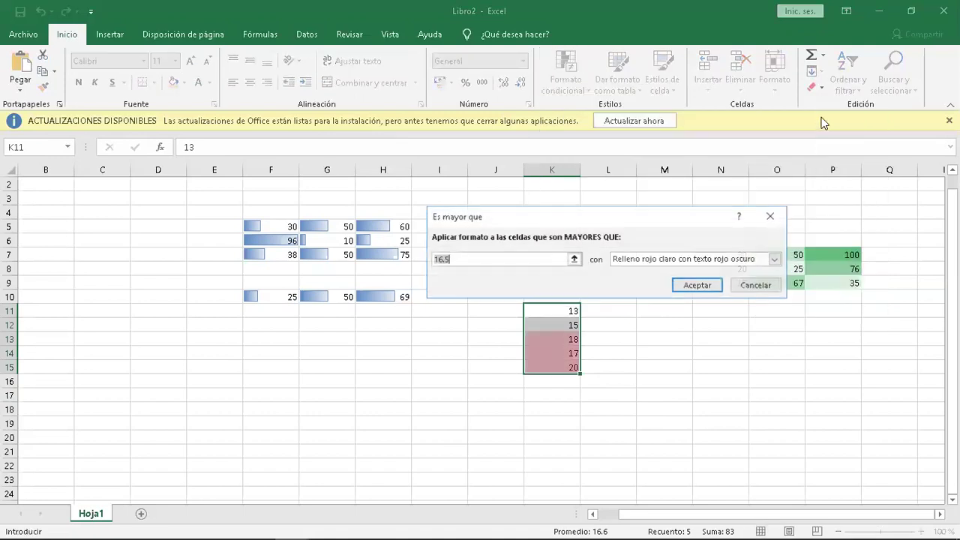
click(465, 259)
key(BackSpace)
key(BackSpace)
key(BackSpace)
key(BackSpace)
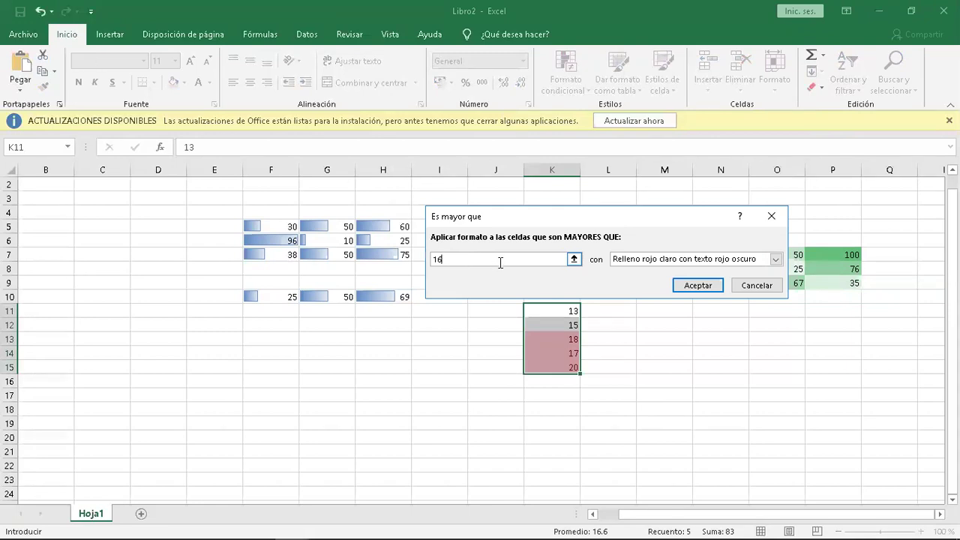
text(17)
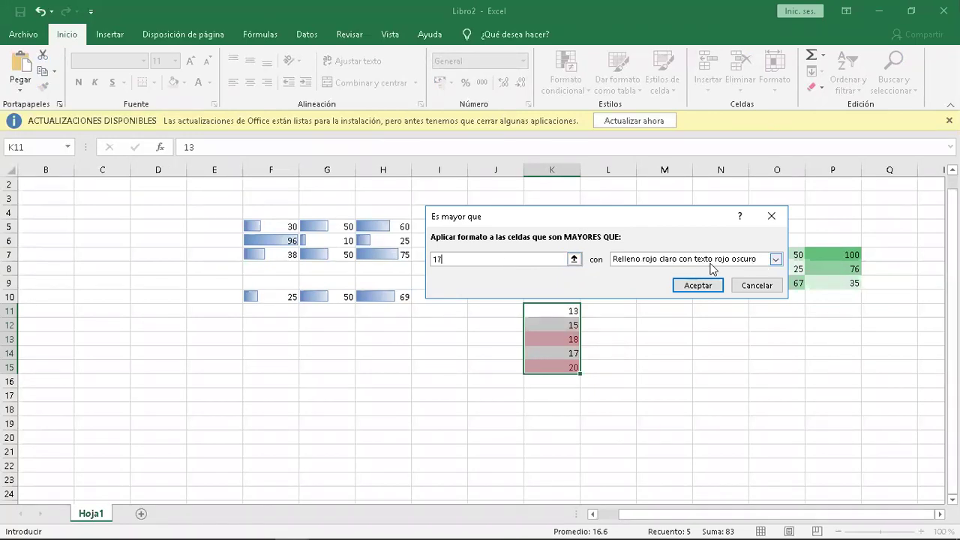
Step: Apply the greater-than rule with the format "Relleno rojo claro con texto rojo oscuro"
click(776, 260)
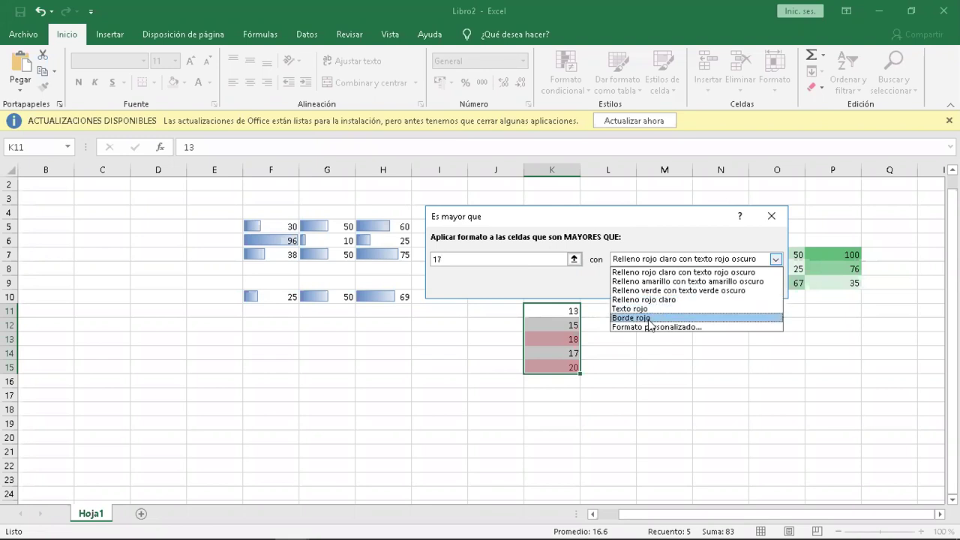
click(699, 272)
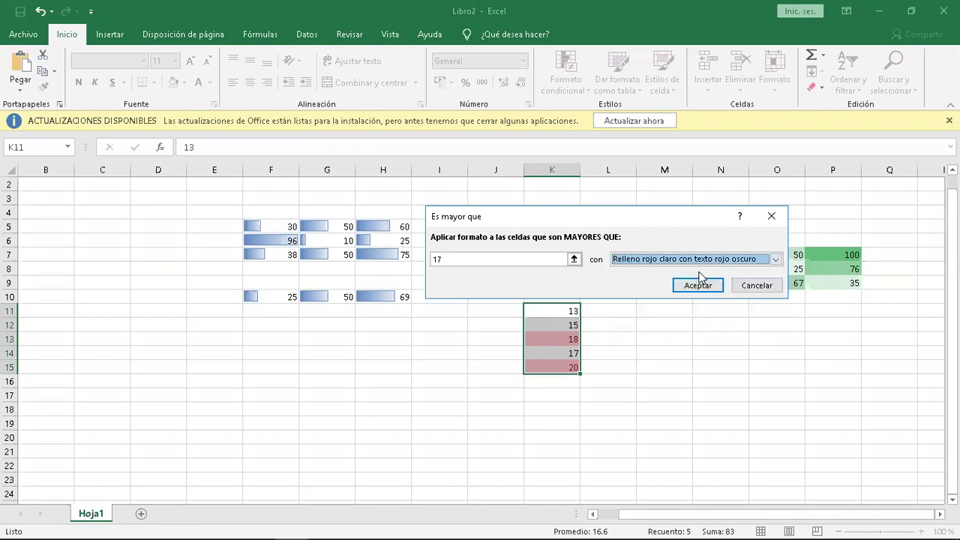
click(693, 286)
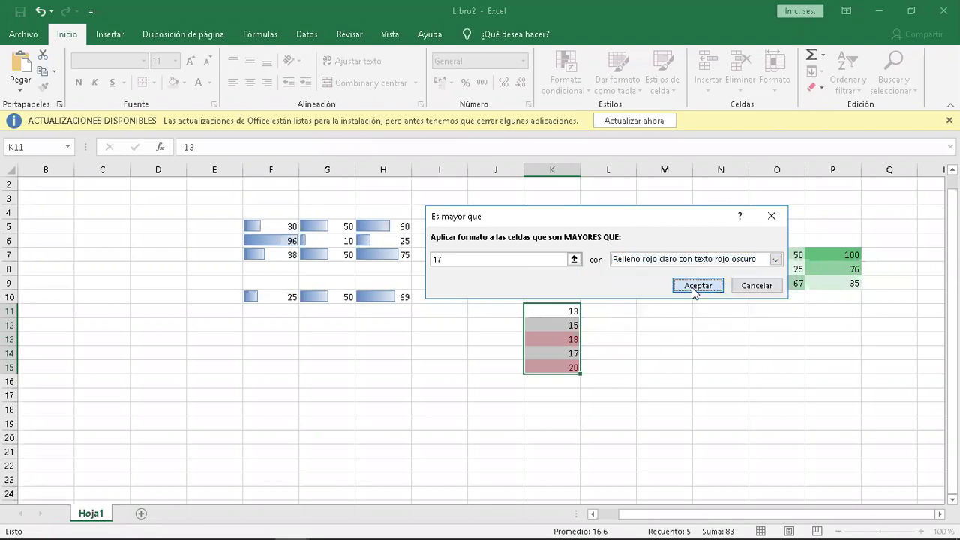
Step: Examine which cells of the K column numbers the greater-than rule highlights
click(665, 382)
key(Left)
key(Left)
key(Up)
key(Up)
key(Down)
key(Up)
key(Up)
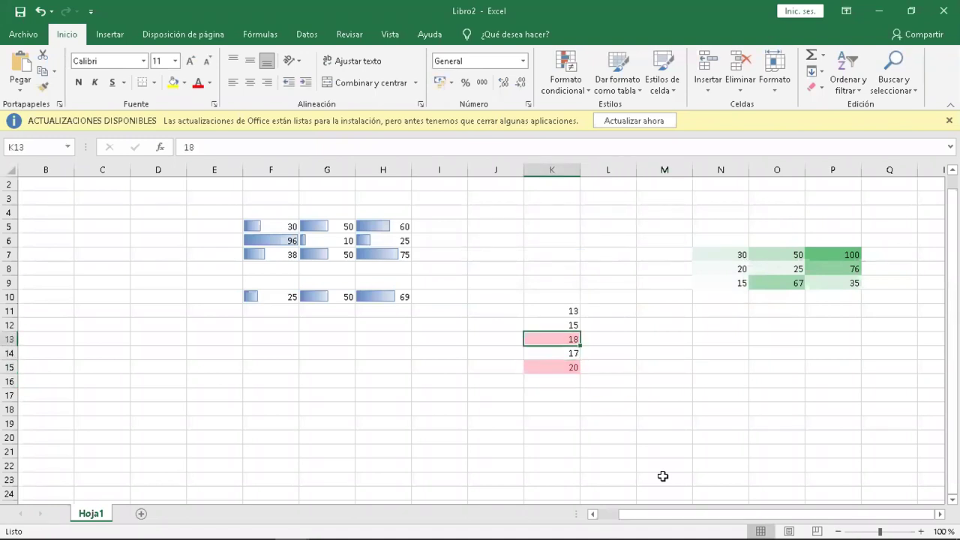
key(Down)
key(Up)
key(Down)
key(Down)
key(Down)
key(Down)
key(Down)
key(Down)
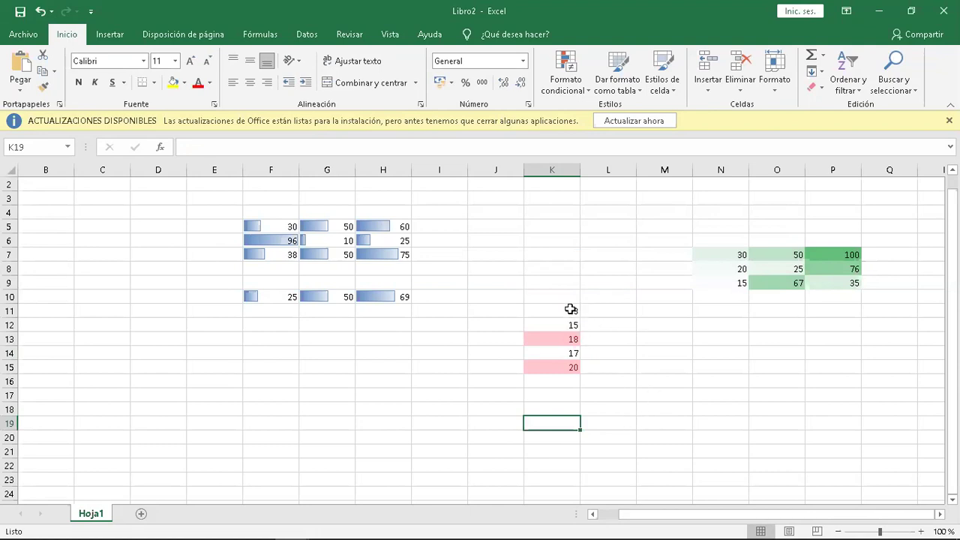
Step: Create an "Es menor que" highlight rule for cells K11 to K15 with 18 as the threshold
drag(566, 309, 565, 367)
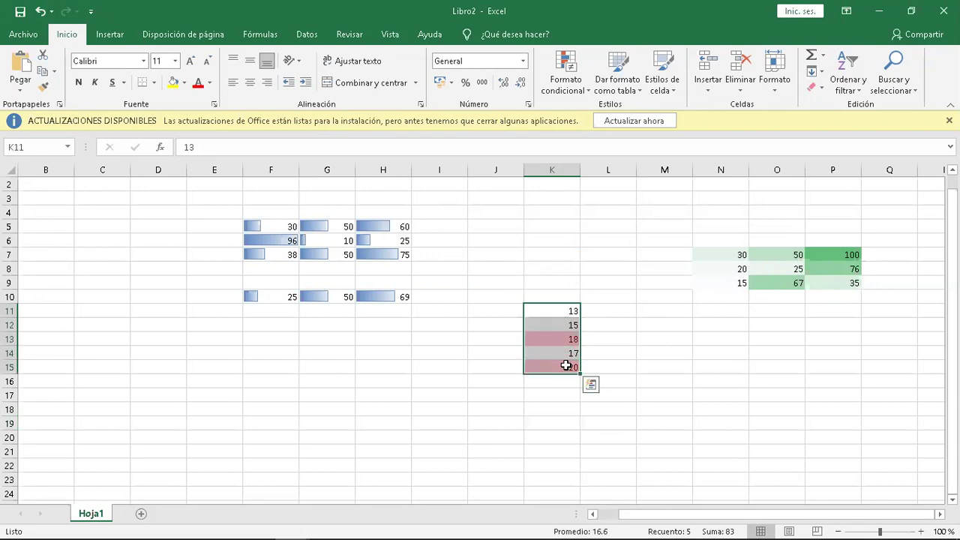
click(566, 92)
mouse_move(690, 113)
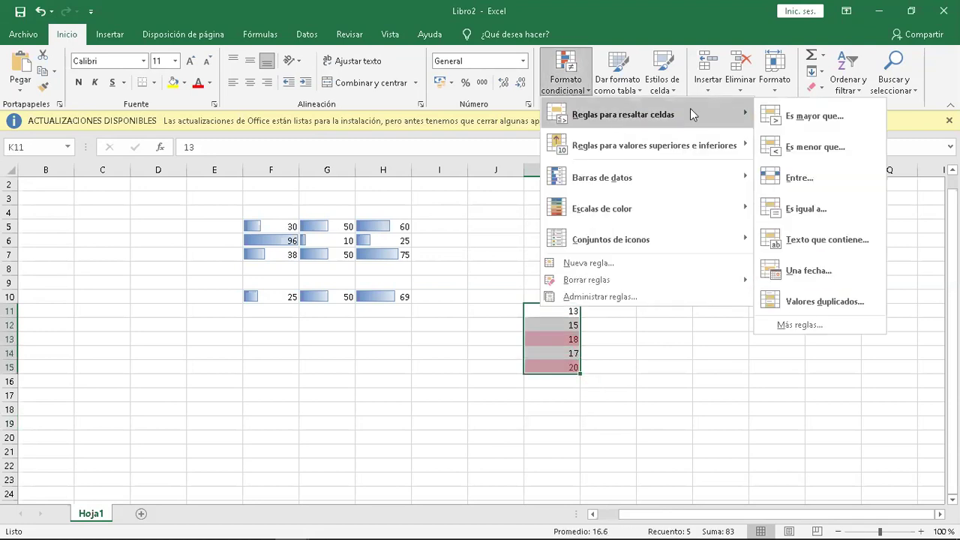
click(813, 147)
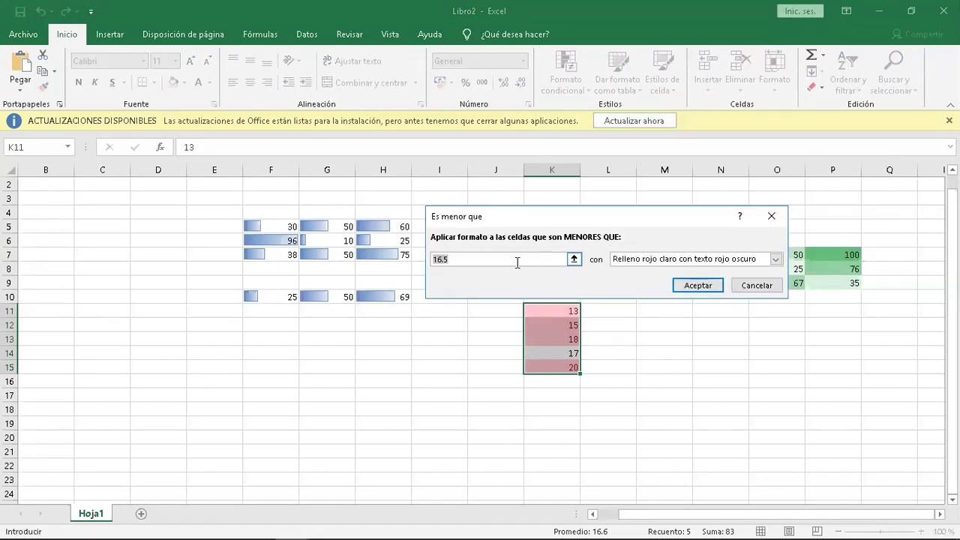
text(16)
key(BackSpace)
key(BackSpace)
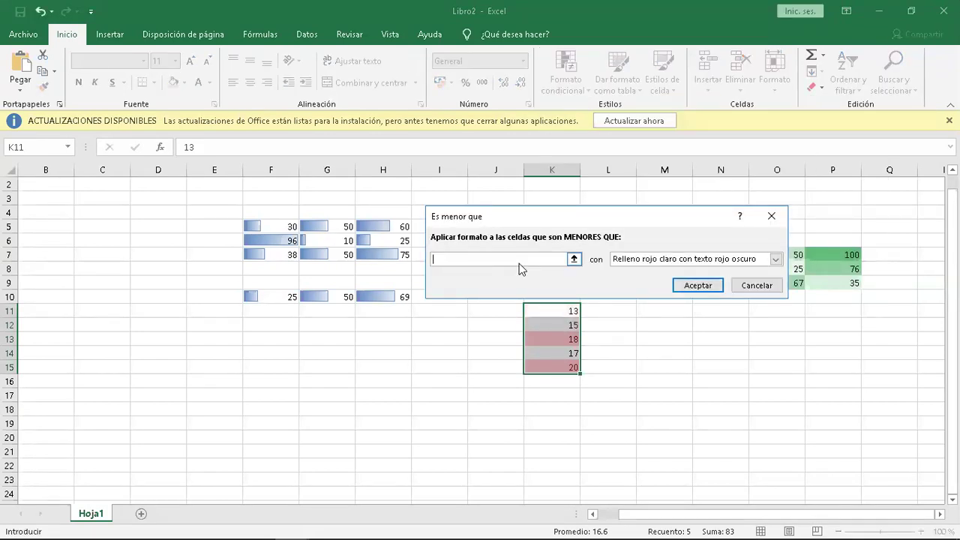
text(18)
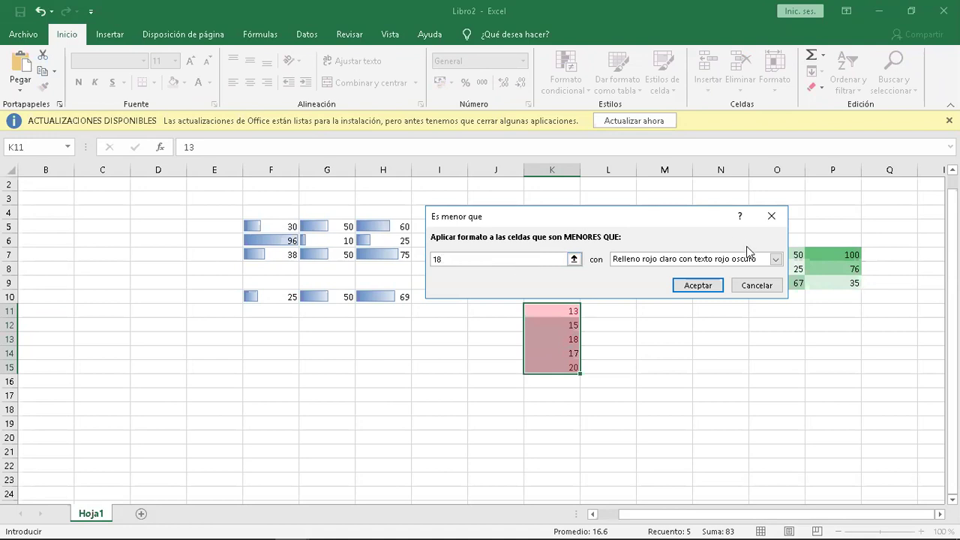
Step: Apply the less-than rule with the format "Relleno verde con texto verde oscuro"
click(776, 260)
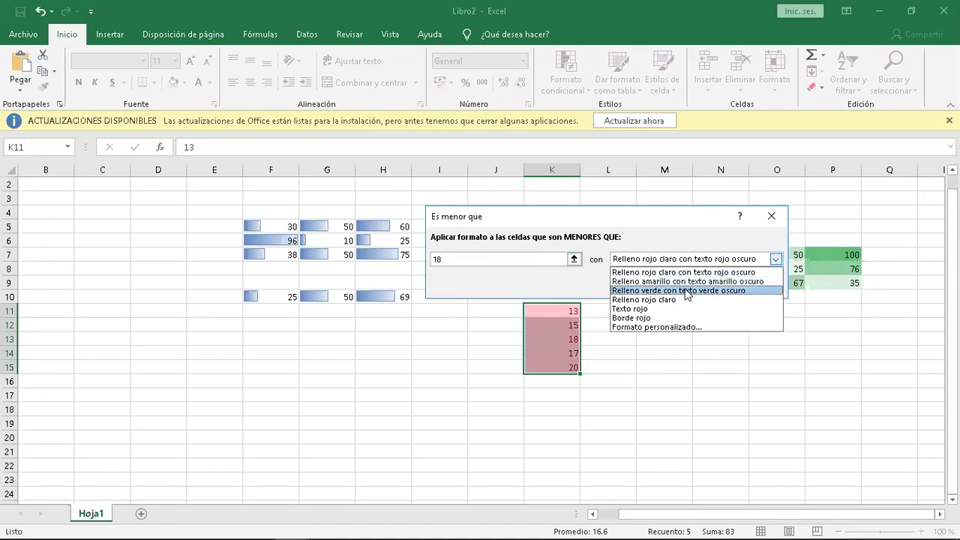
click(687, 292)
click(696, 285)
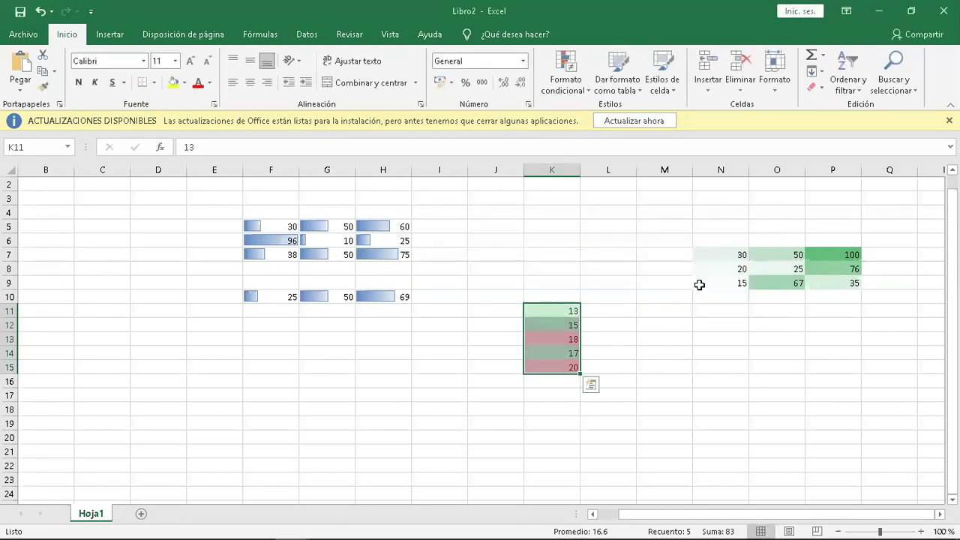
click(673, 398)
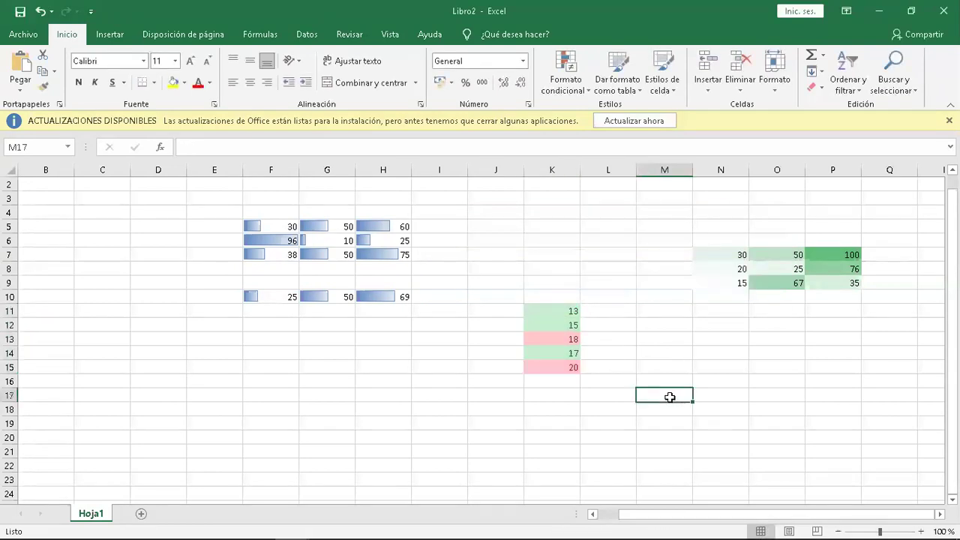
Step: Compare the fill colors of cells K11 to K15 with their values under both highlight rules
click(570, 340)
key(Down)
key(Down)
key(Up)
key(Up)
key(Up)
key(Up)
key(Down)
key(Down)
key(Down)
key(Down)
key(Up)
key(Up)
key(Up)
key(Up)
key(Up)
key(Down)
key(Down)
key(Down)
key(Down)
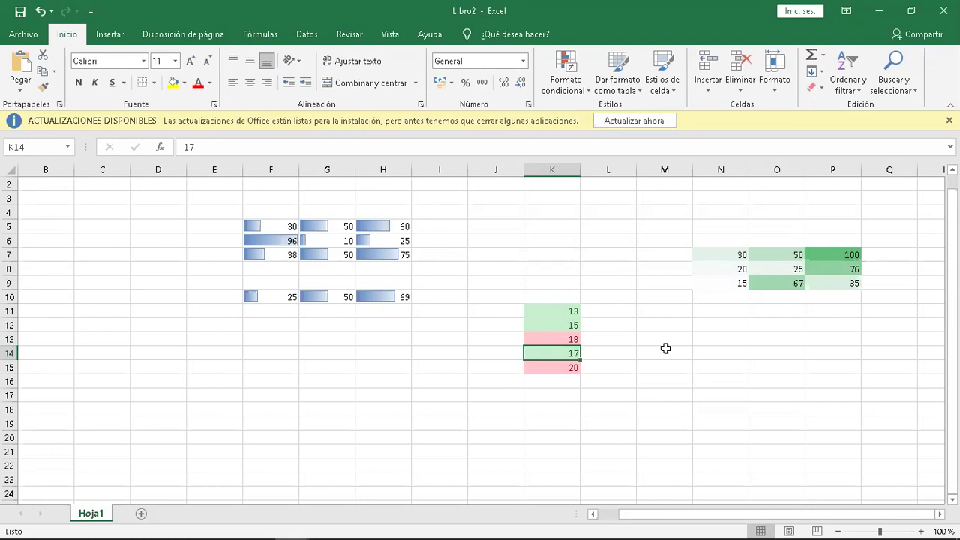
key(Up)
key(Up)
key(Up)
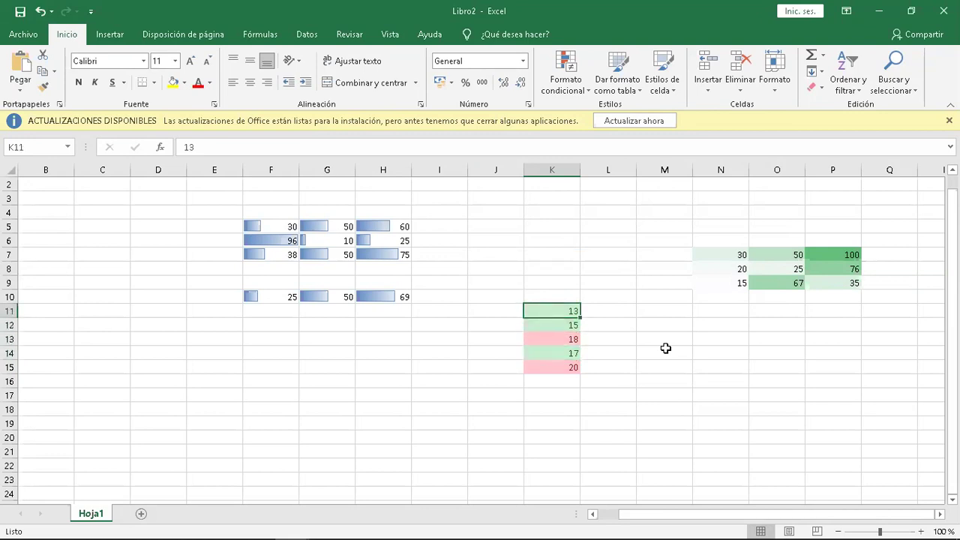
key(Down)
key(Down)
key(Down)
key(Down)
key(Down)
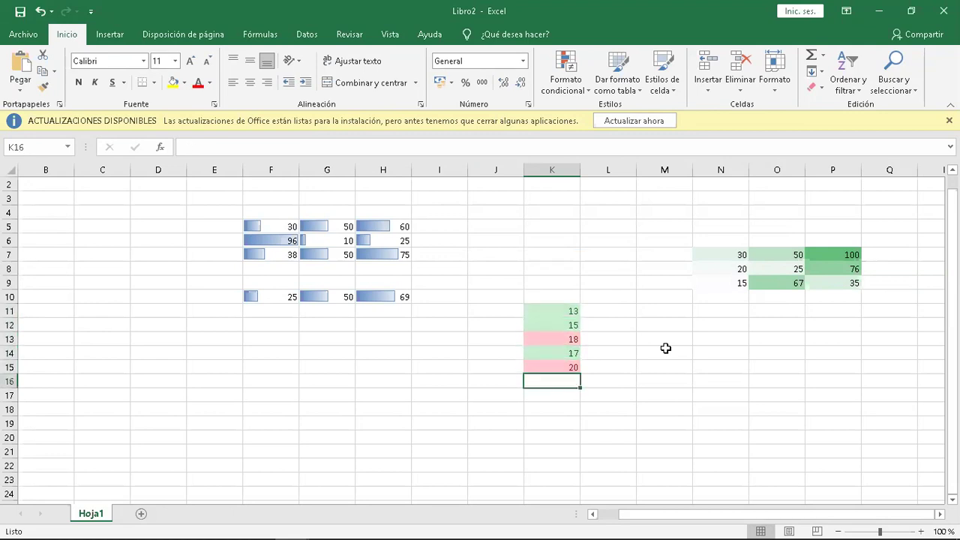
Step: Start another number column with 20, 15, 50 and 18 in cells N13 to N16
key(Right)
key(Right)
key(Right)
key(Up)
key(Up)
key(Up)
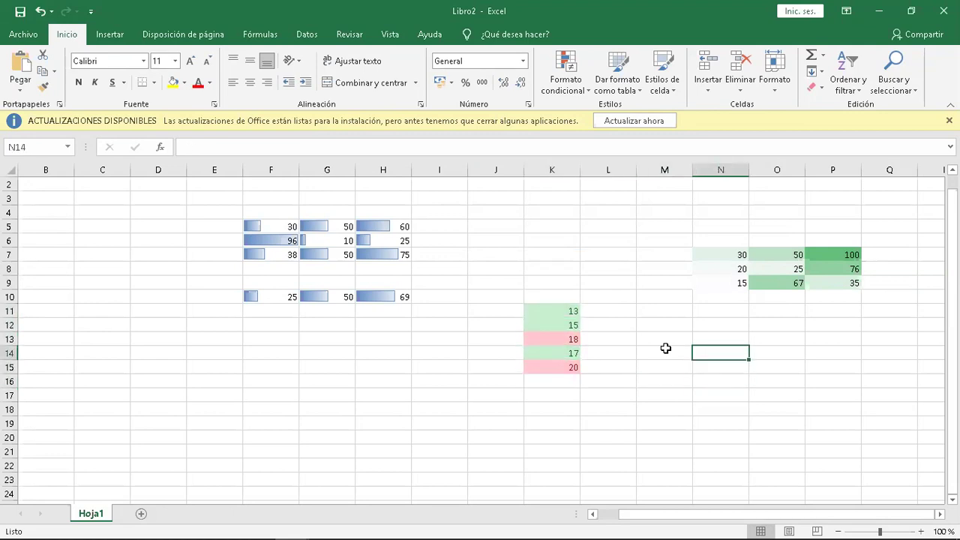
text(20)
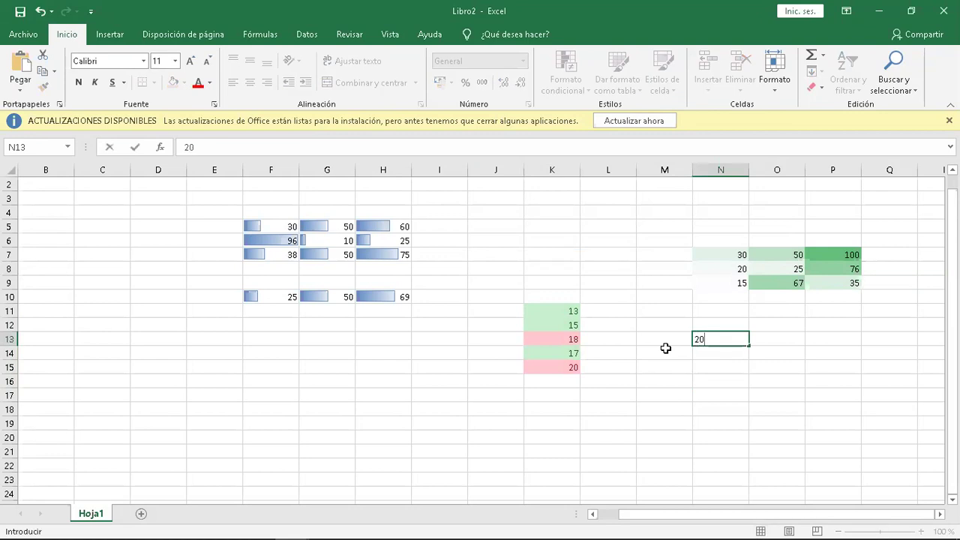
key(Return)
text(15)
key(Return)
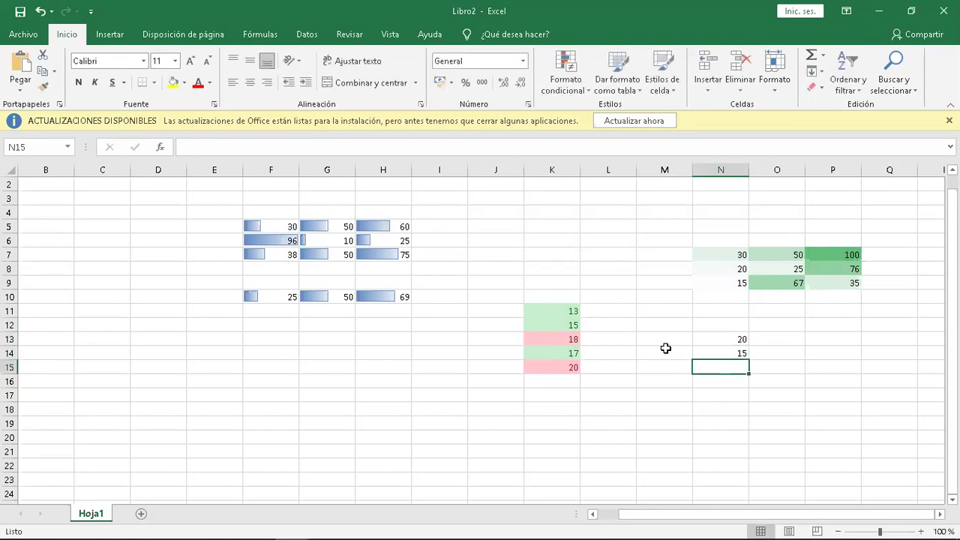
text(50)
key(Return)
text(18)
key(Return)
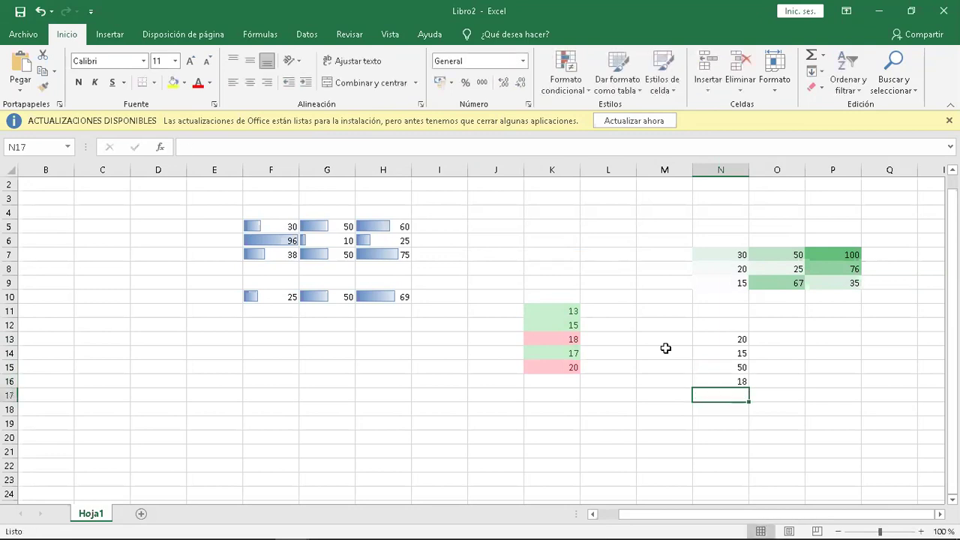
Step: Complete the new column by entering 17, 22 and 40 in cells N17 to N19
text(1)
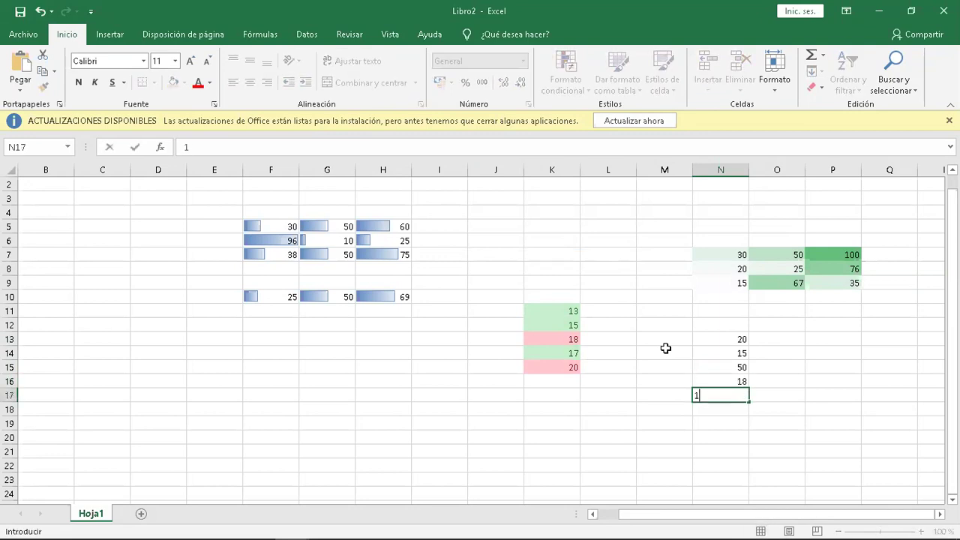
text(7)
key(Return)
text(22)
key(Return)
text(40)
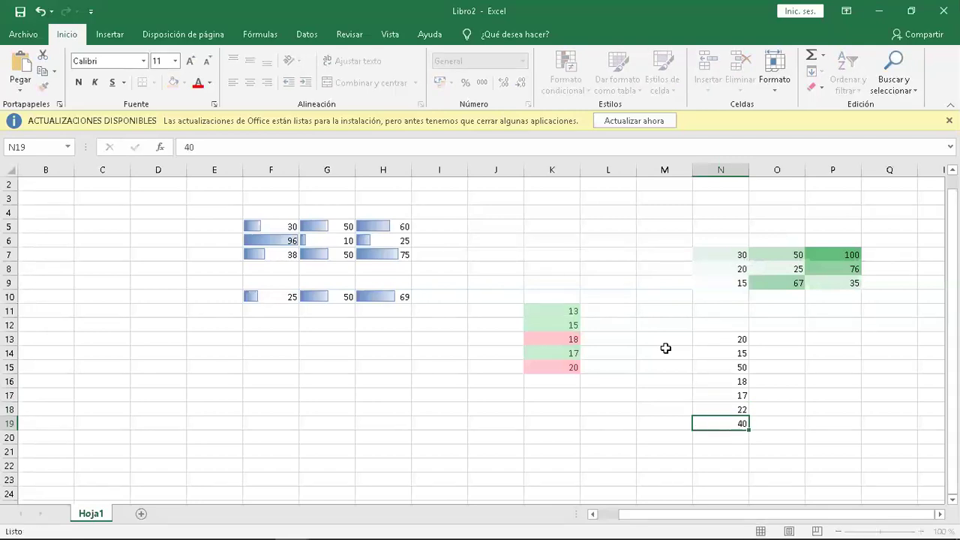
key(Up)
key(Up)
key(Up)
key(Up)
key(Up)
key(Up)
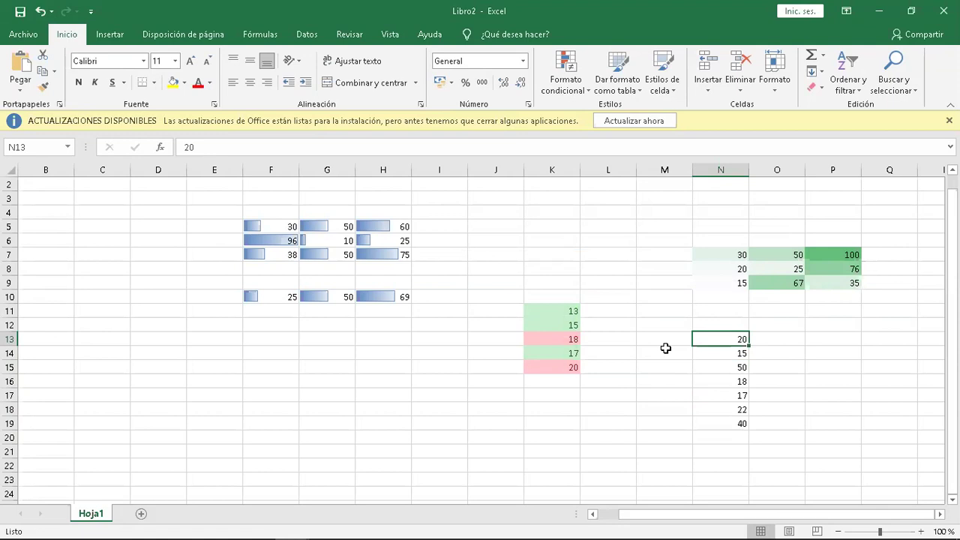
Step: Set up an "Entre" highlight rule for cells N13 to N19 with the limits 15 and 20
drag(709, 337, 711, 418)
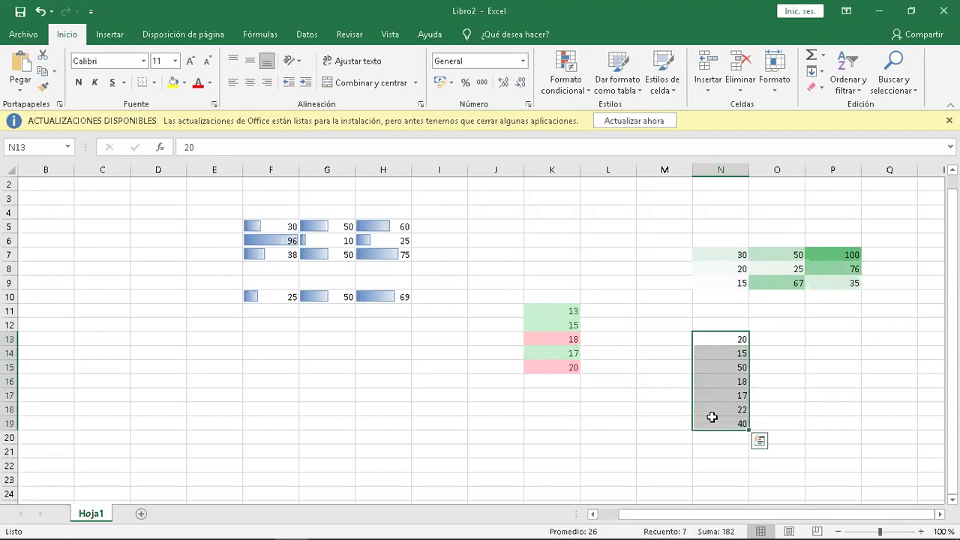
click(568, 91)
mouse_move(595, 114)
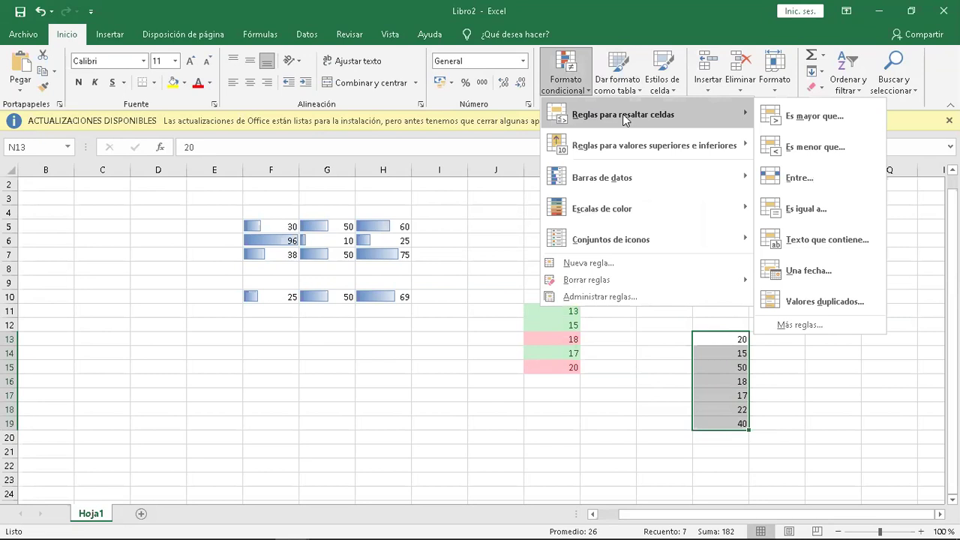
click(804, 178)
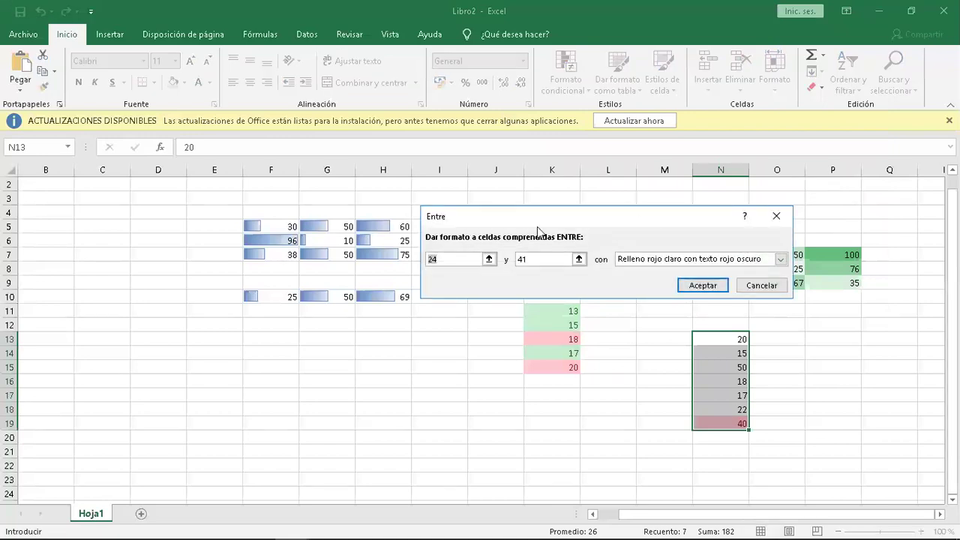
key(BackSpace)
text(15)
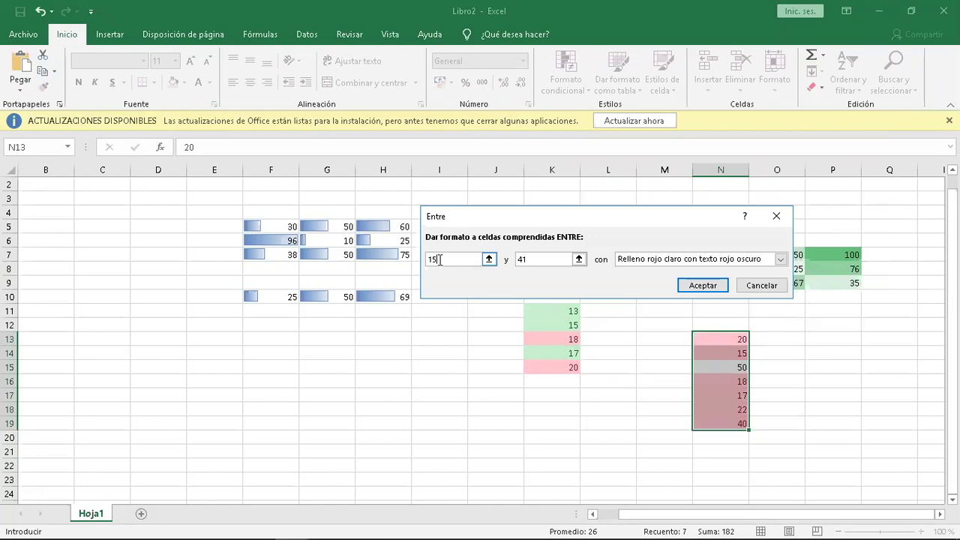
click(529, 260)
key(BackSpace)
key(BackSpace)
text(20)
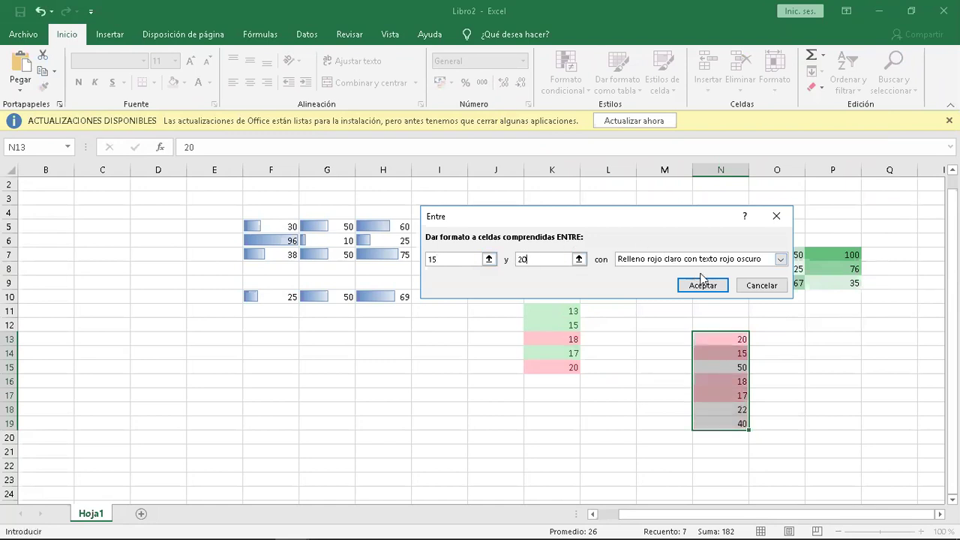
Step: Apply the between rule to cells N13 to N19 with the format "Relleno amarillo con texto amarillo oscuro"
click(780, 258)
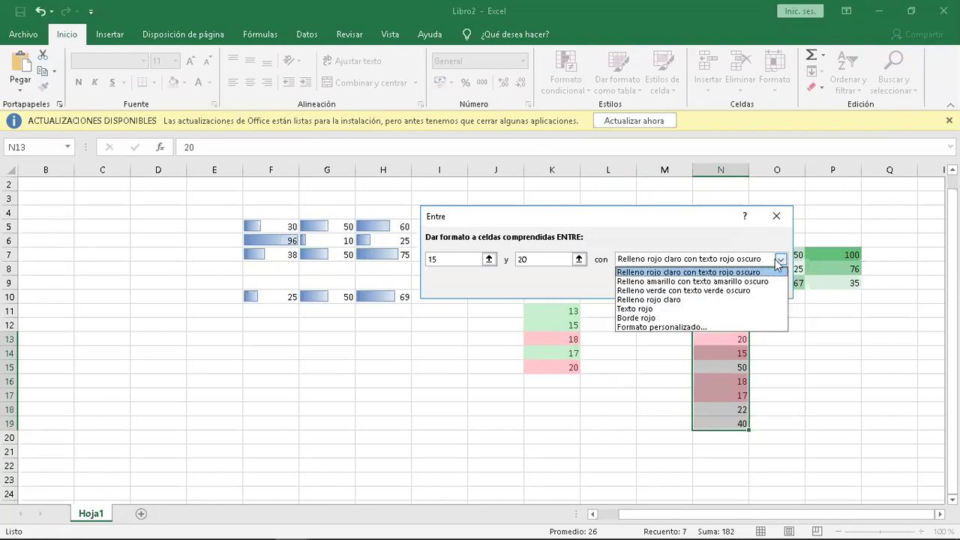
click(689, 282)
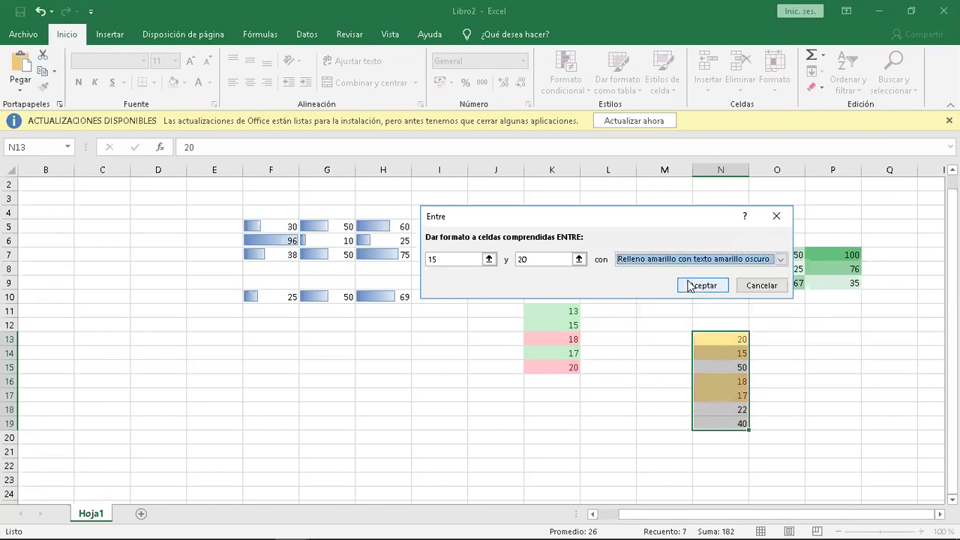
click(702, 285)
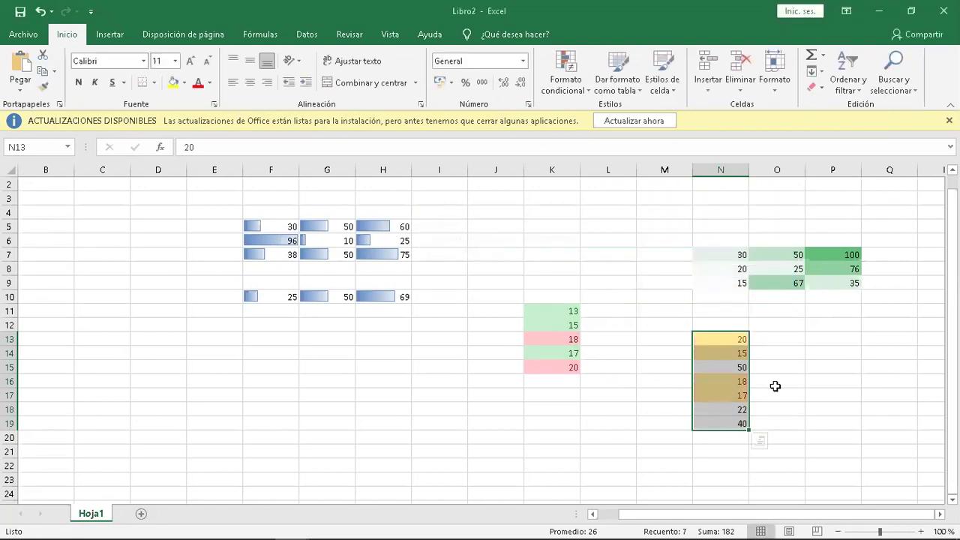
click(798, 407)
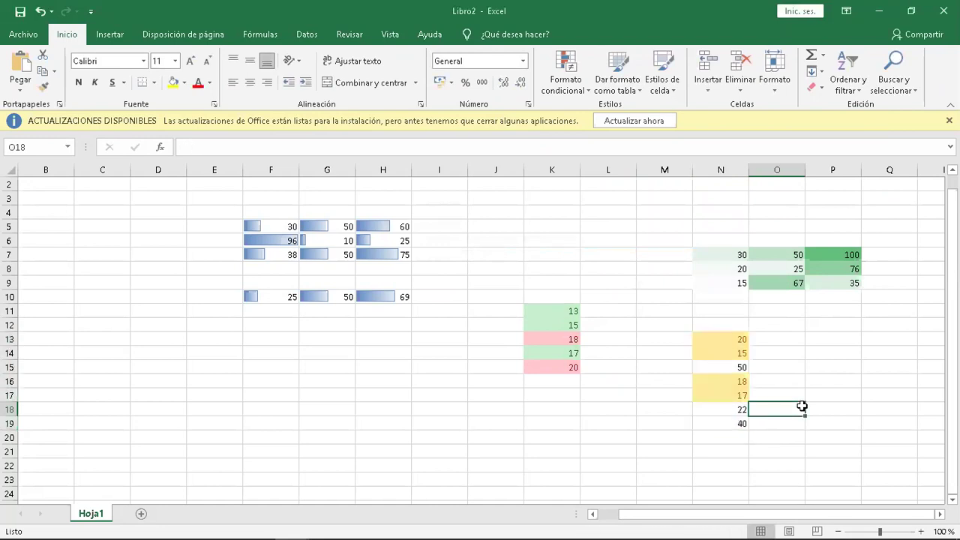
Step: Compare the fills of cells N13 to N19 with their values under the between rule
click(739, 341)
key(Down)
key(Down)
key(Down)
key(Down)
key(Down)
key(Up)
key(Up)
key(Up)
key(Up)
key(Up)
key(Down)
key(Down)
key(Down)
key(Down)
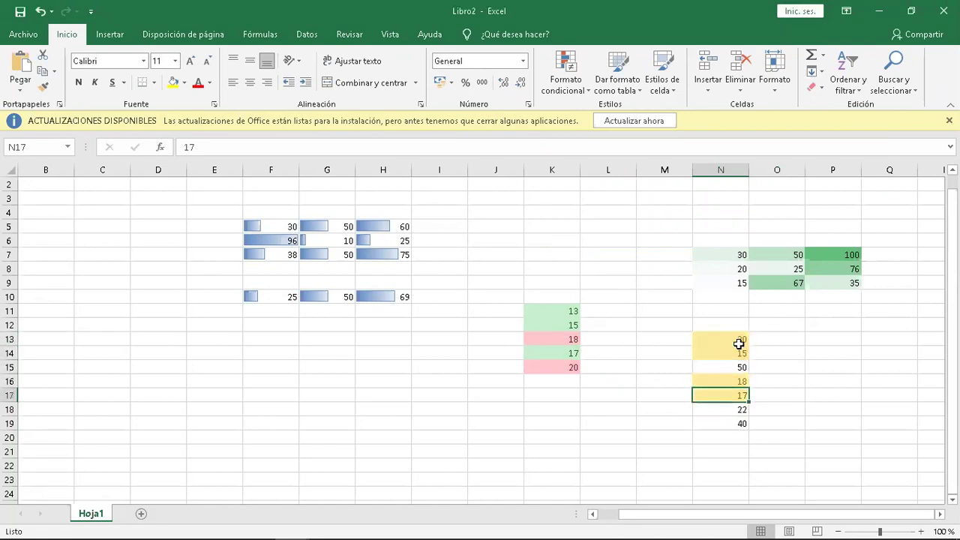
key(Up)
key(Up)
key(Down)
key(Down)
key(Down)
key(Down)
key(Down)
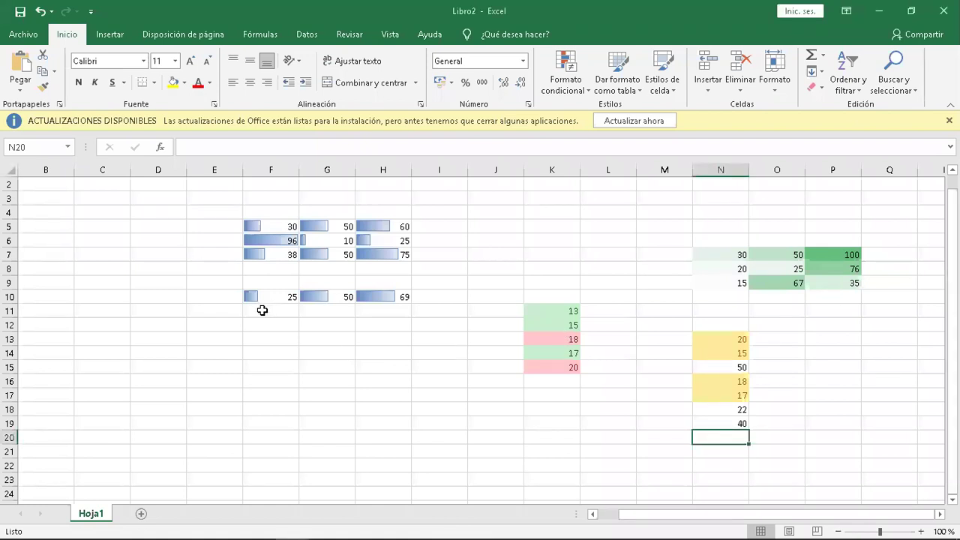
Step: Enter the column headings "I unidad", "II unidad" and "III unidad" in cells D14 to F14
click(128, 348)
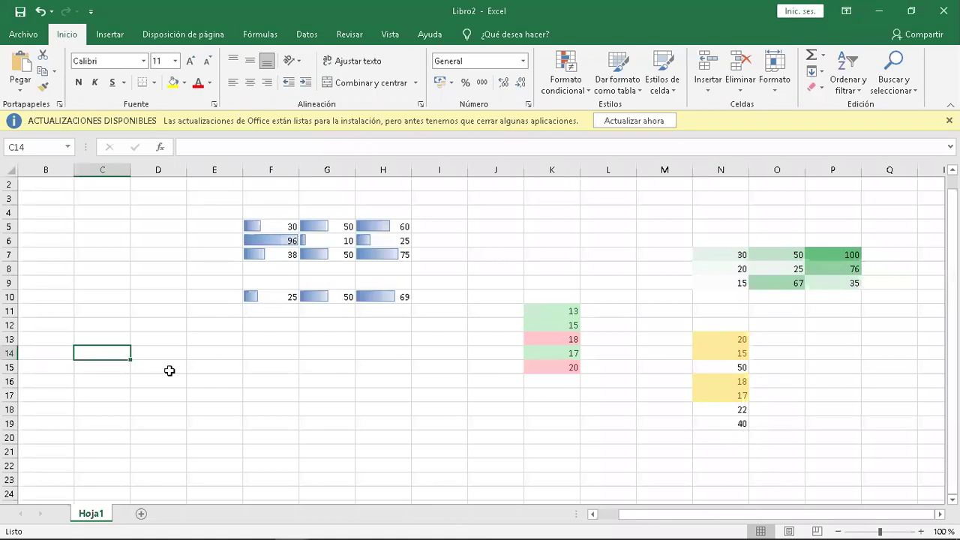
text(e)
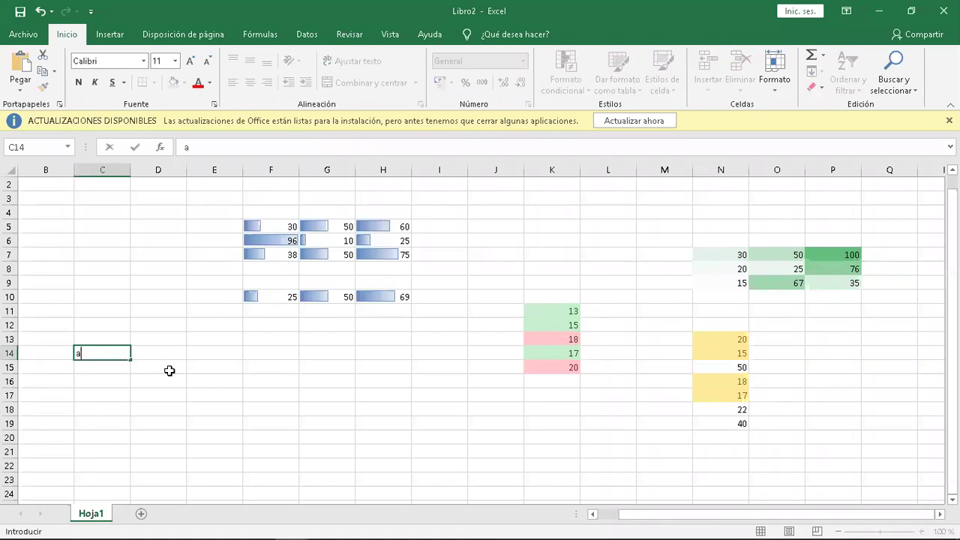
key(BackSpace)
key(Tab)
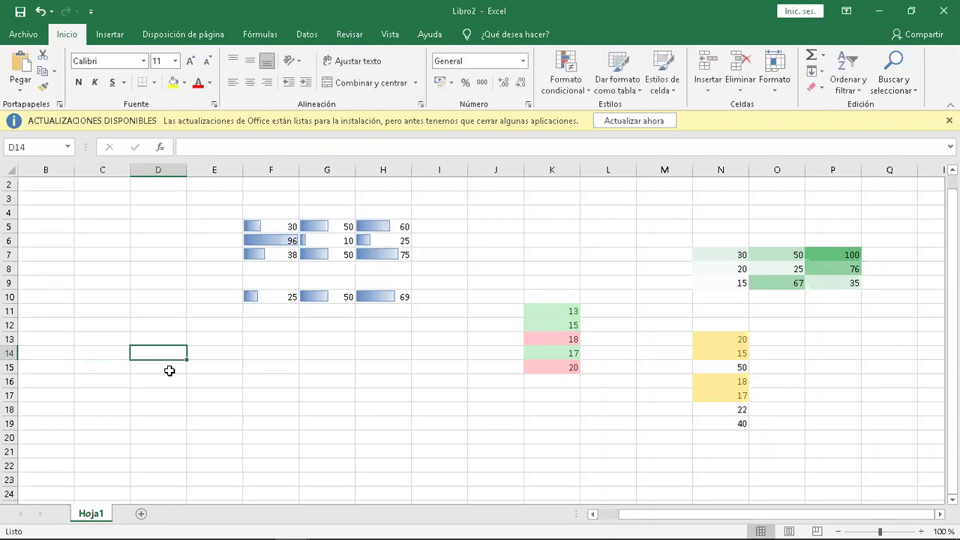
text(I unidad)
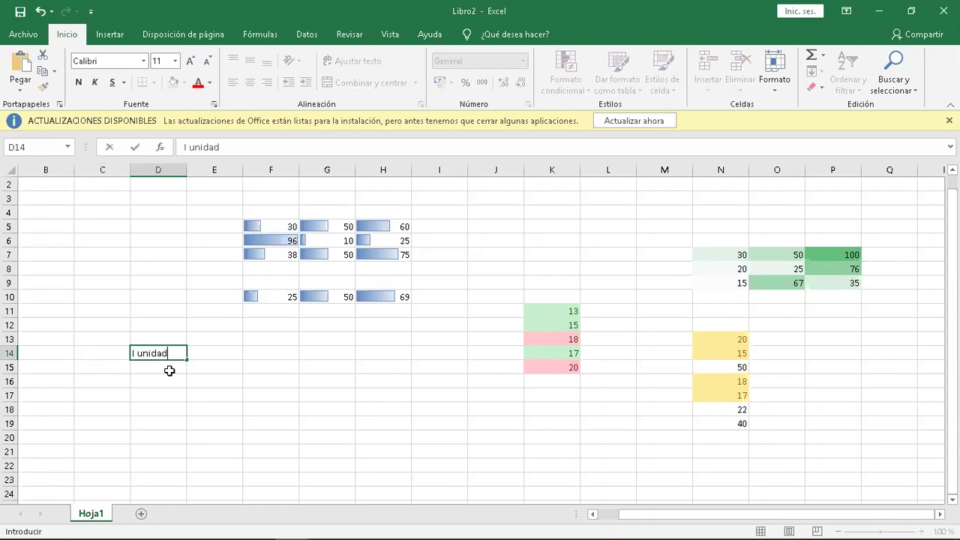
key(Tab)
text(II unidad)
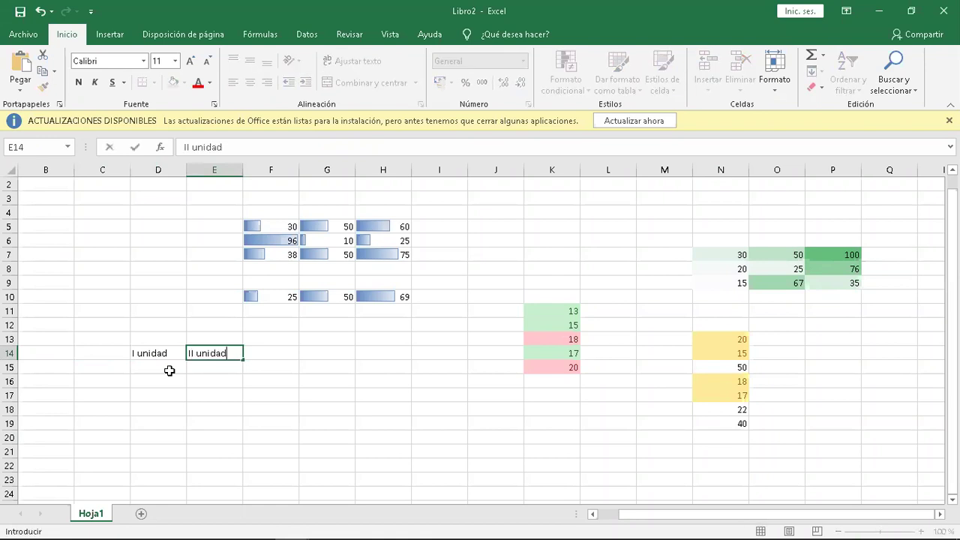
key(Tab)
text(I)
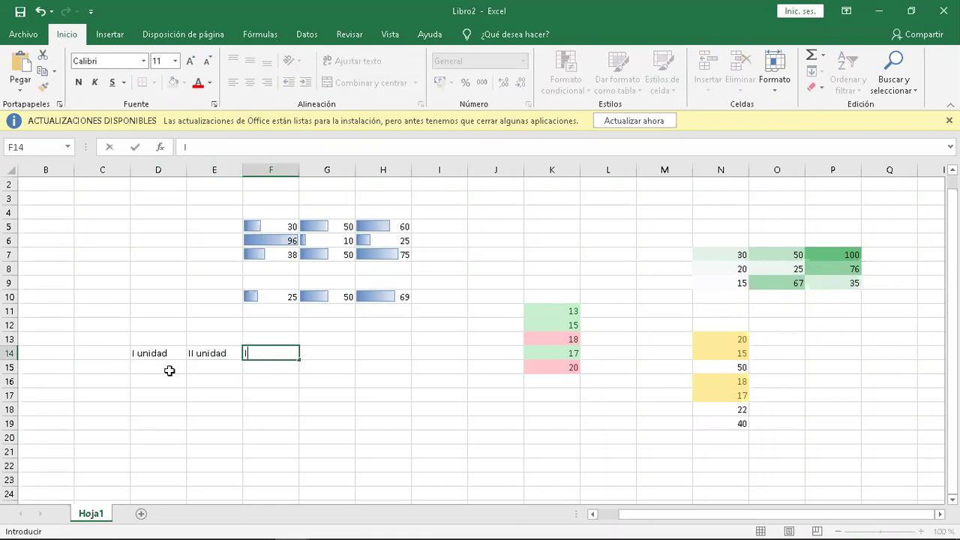
text(II unidad)
key(Down)
Step: Enter the row label "mate" in cell C16, two rows below the unit headings
key(Left)
key(Left)
key(Left)
key(Down)
text(mate)
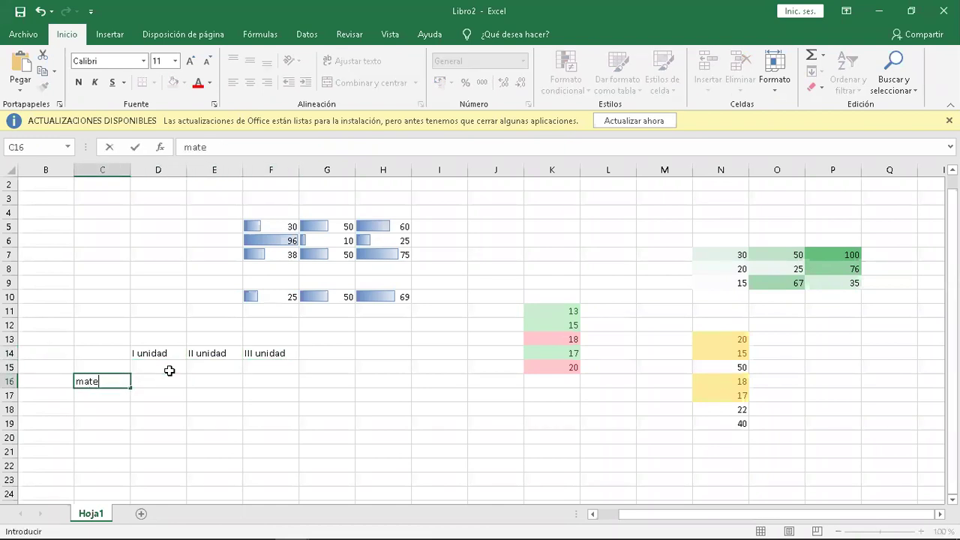
key(Return)
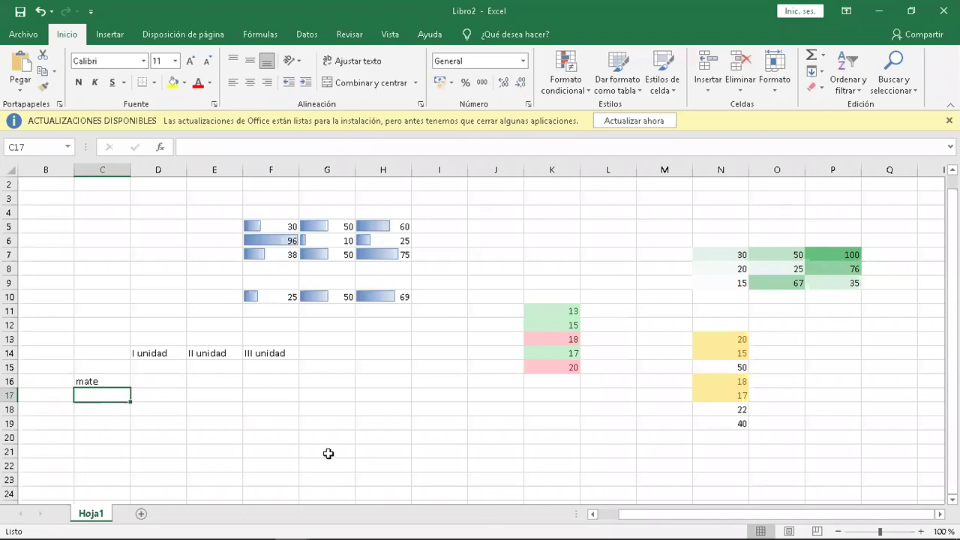
text(compu)
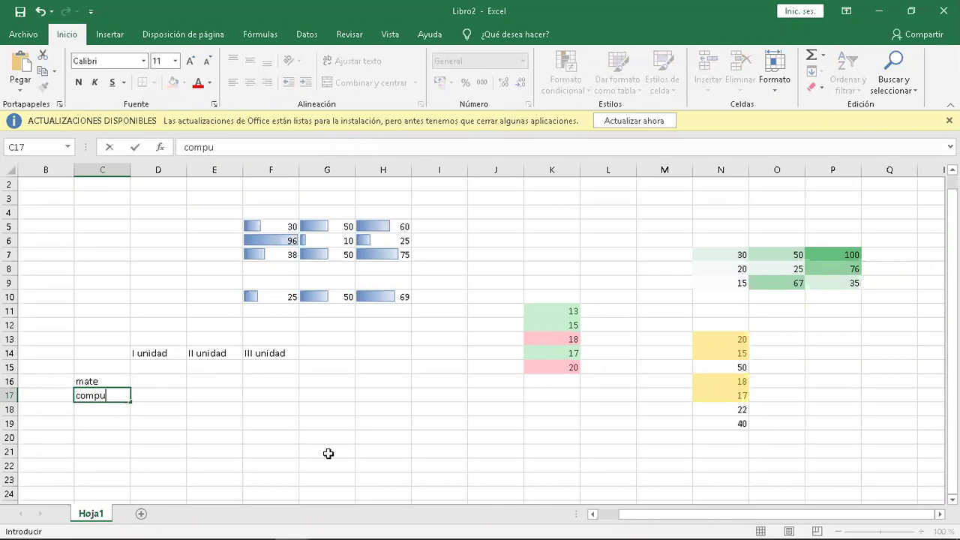
key(BackSpace)
key(BackSpace)
key(BackSpace)
key(BackSpace)
key(BackSpace)
Step: Enter the row label "logica" in cell C17
text(logima)
key(BackSpace)
key(BackSpace)
text(ca)
key(Tab)
Step: Fill the mate row with the grades 85, 72 and 68 in cells D16 to F16
key(Up)
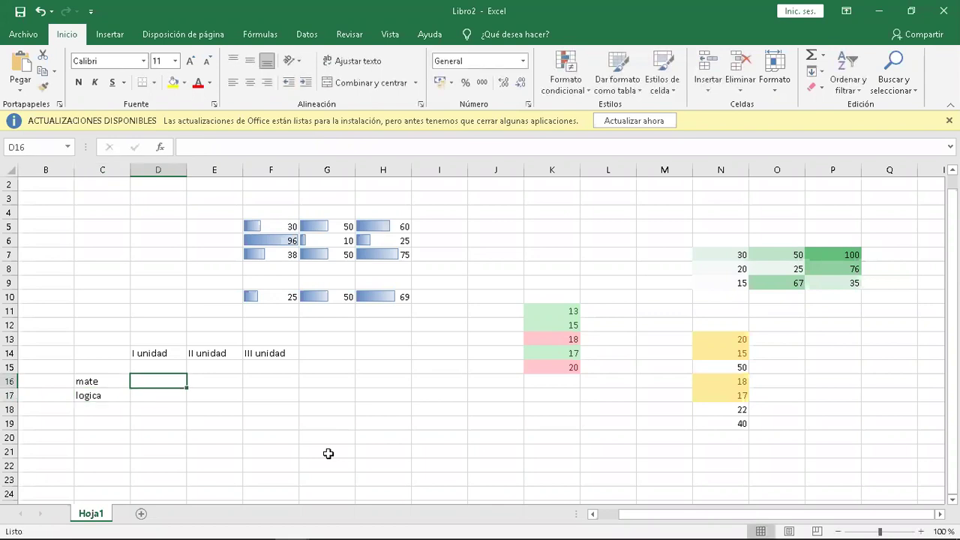
text(1)
key(BackSpace)
text(85)
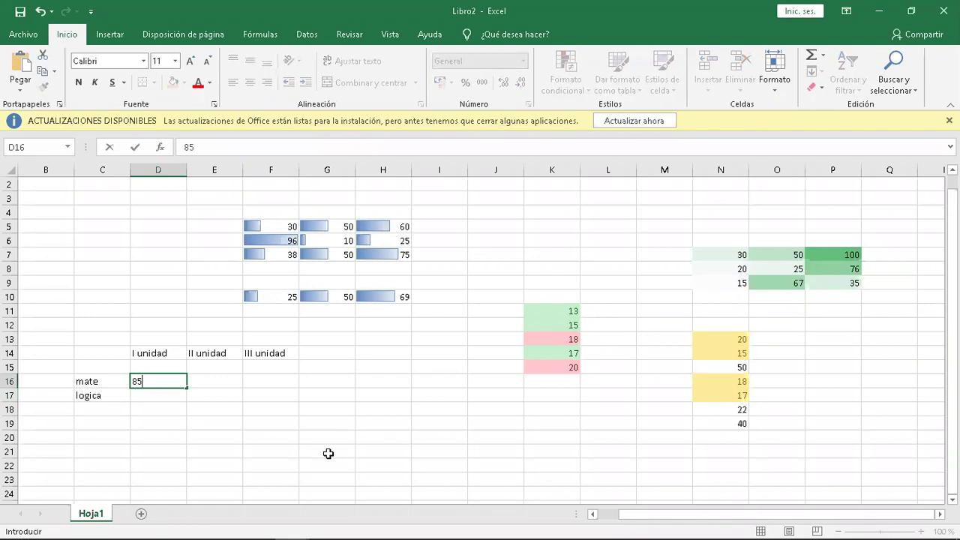
key(Tab)
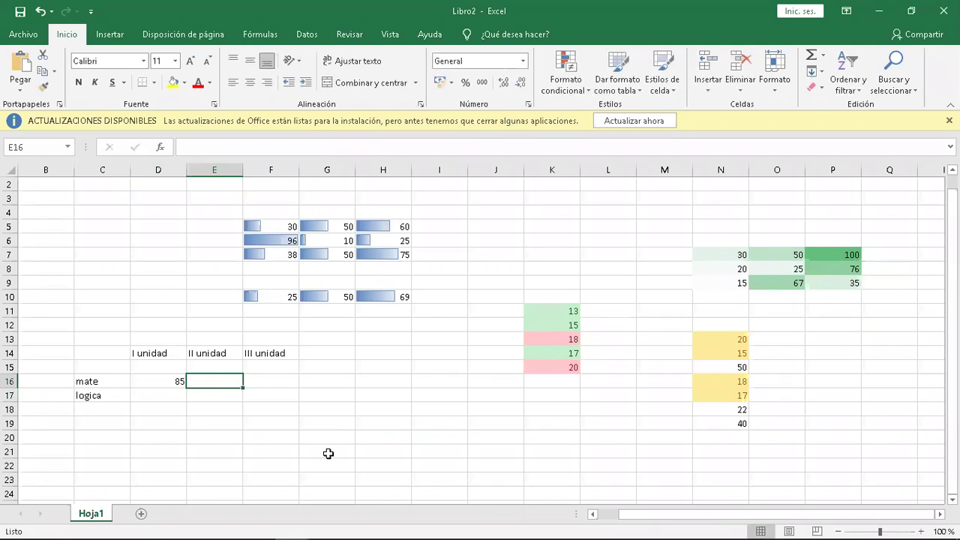
text(72)
key(Tab)
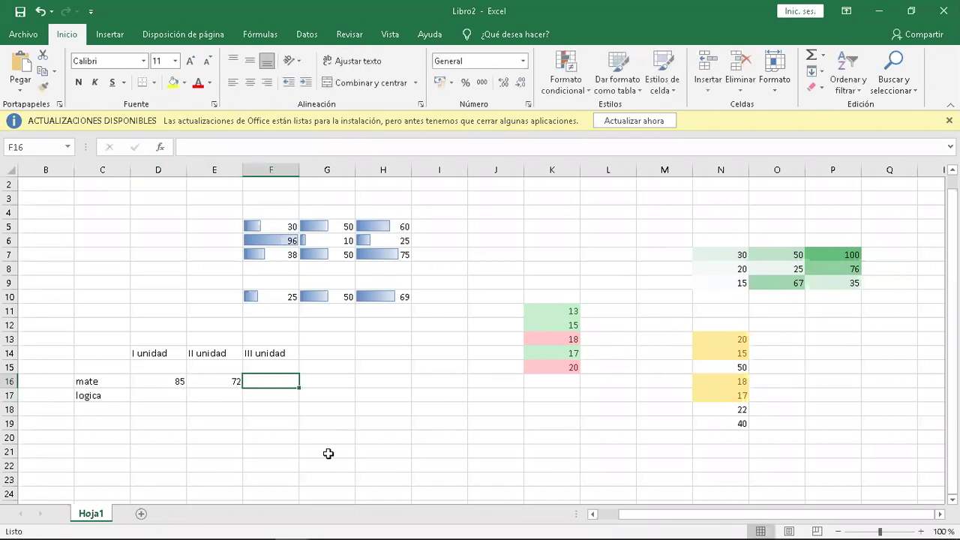
text(68)
key(Return)
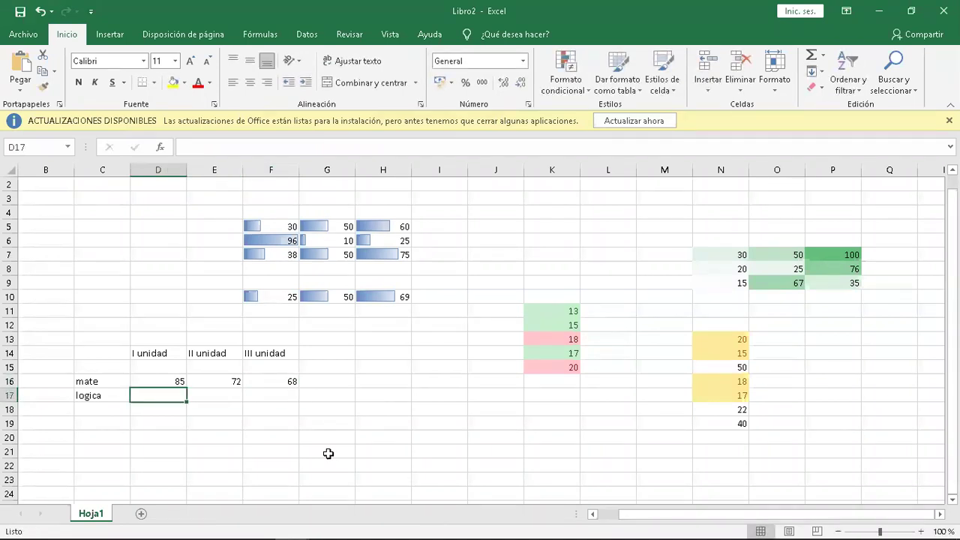
Step: Fill the logica row with the grades 79, 55 and 69 in cells D17 to F17
text(79)
key(Tab)
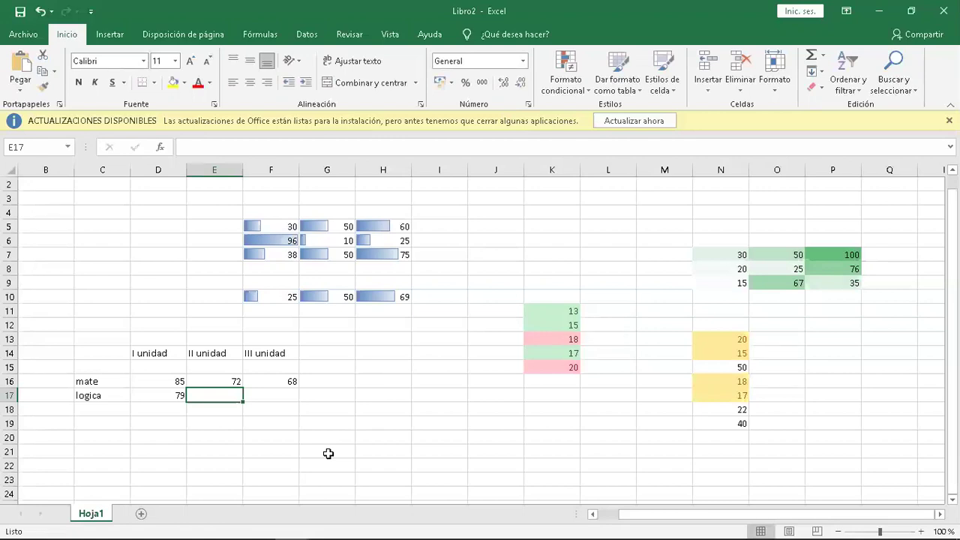
text(55)
key(Tab)
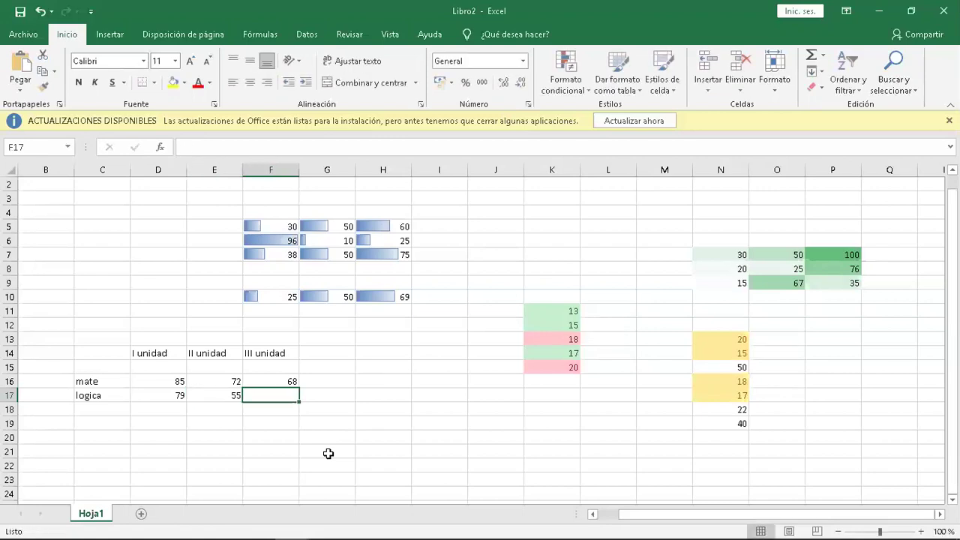
text(69)
key(Tab)
Step: Add the headings "promedio" in cell G14 and "resultado" in cell H14
key(Up)
key(Up)
key(Up)
text(promedio)
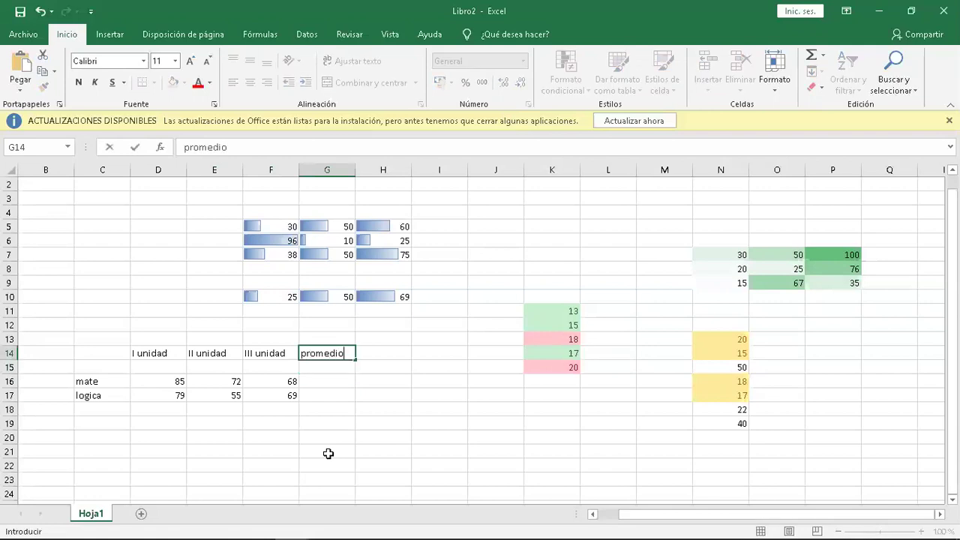
key(Tab)
text(resultado)
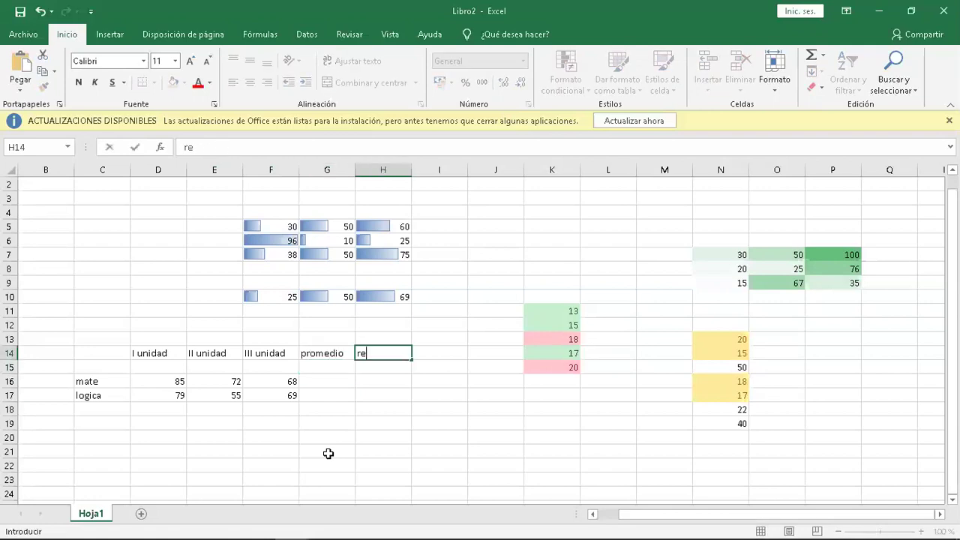
key(Return)
Step: Calculate the average of the mate grades in cell G16 with the formula =PROMEDIO(D16:F16)
key(Down)
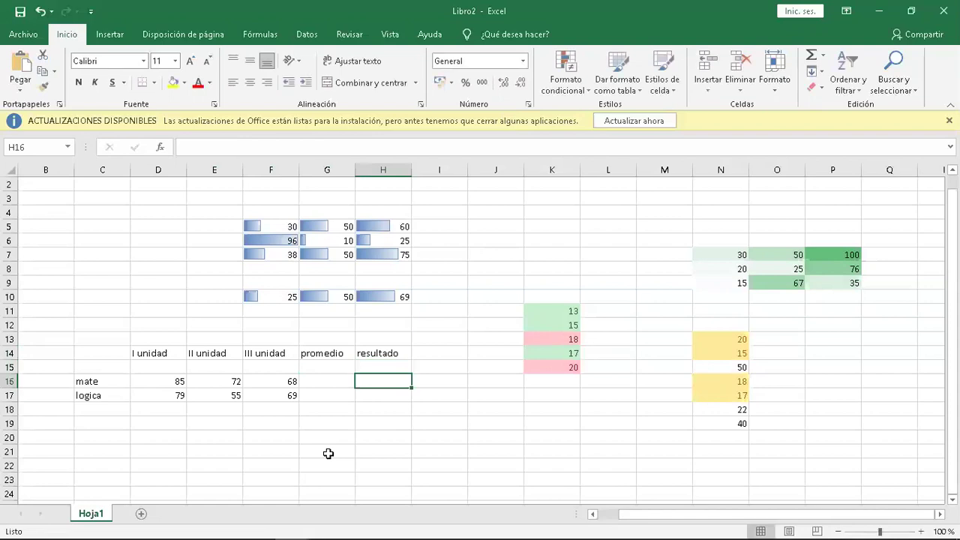
key(Left)
text(=)
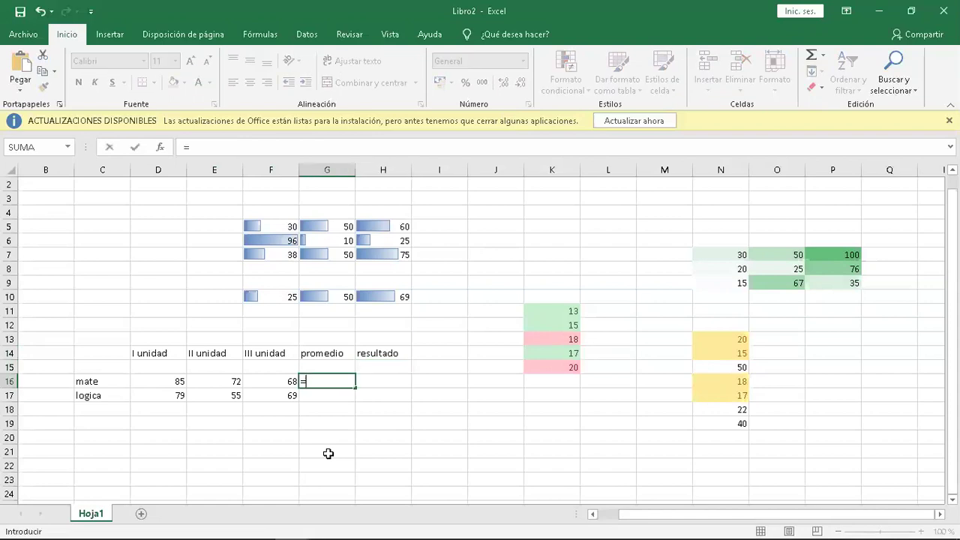
text(prome)
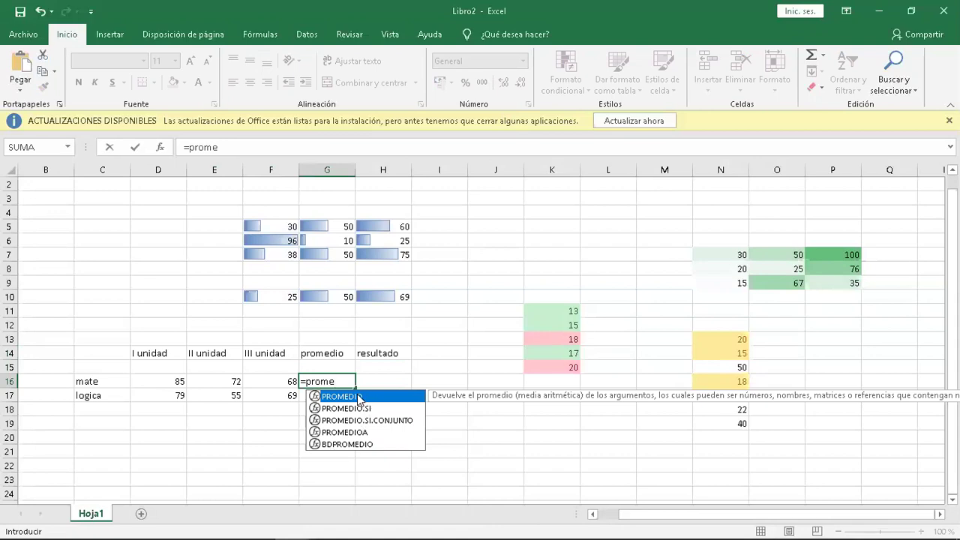
double_click(353, 397)
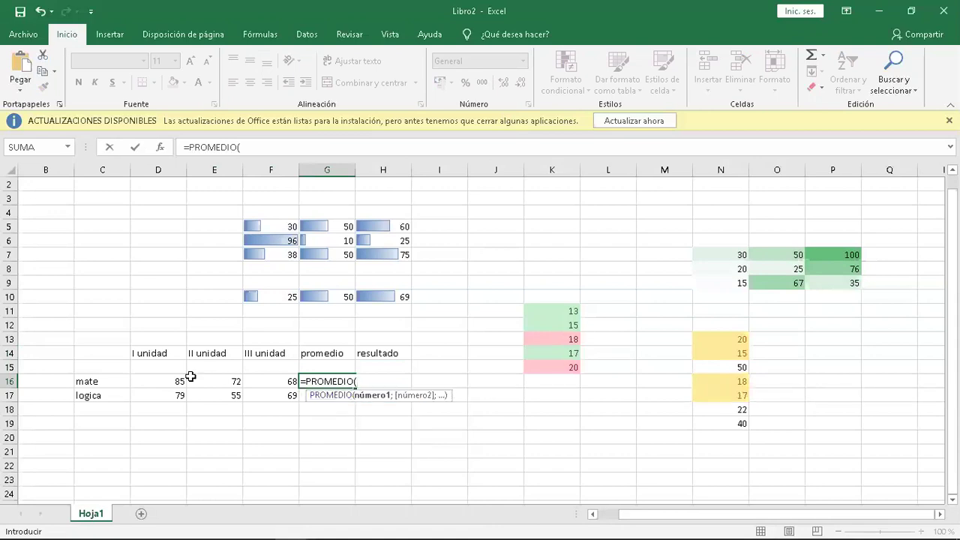
drag(180, 381, 279, 382)
text())
key(Return)
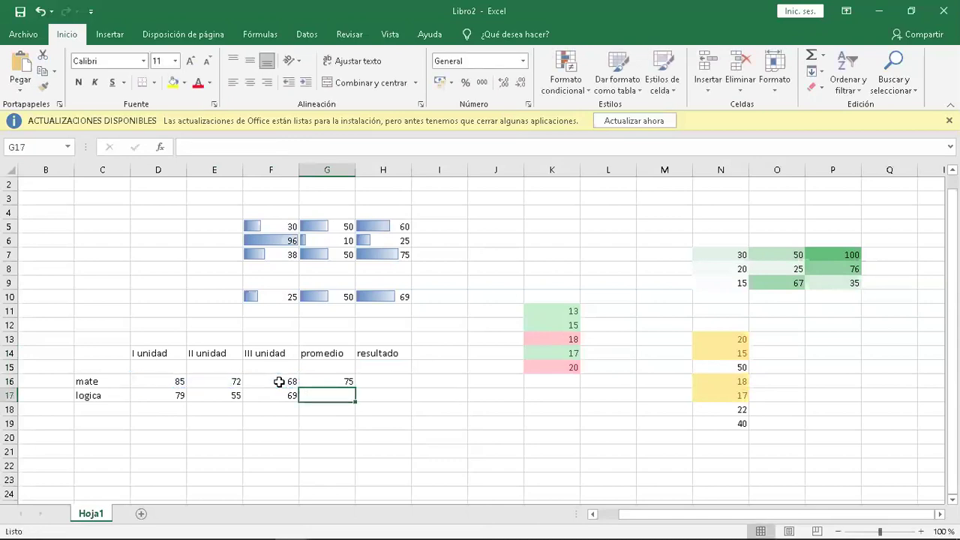
Step: Copy the average formula from cell G16 down to the logica row in G17
click(334, 378)
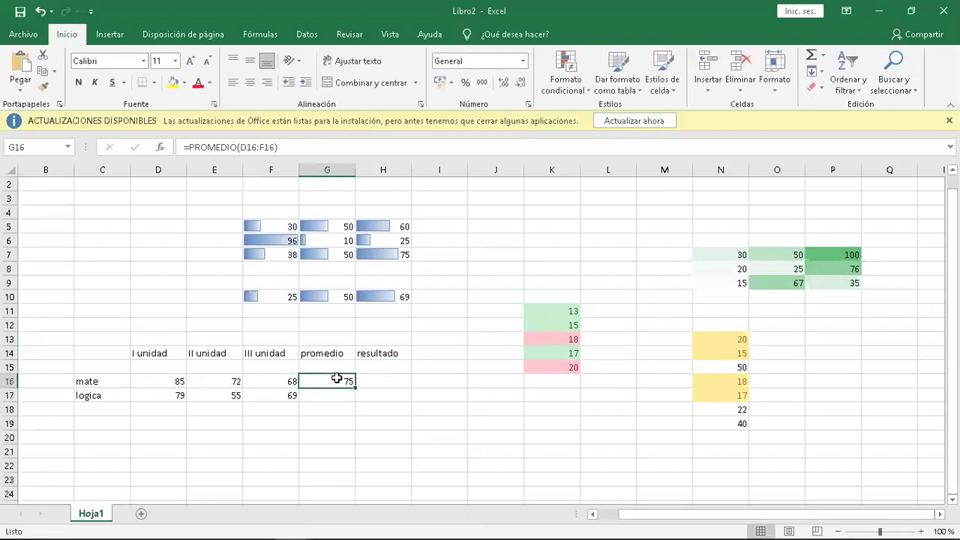
drag(354, 385, 355, 403)
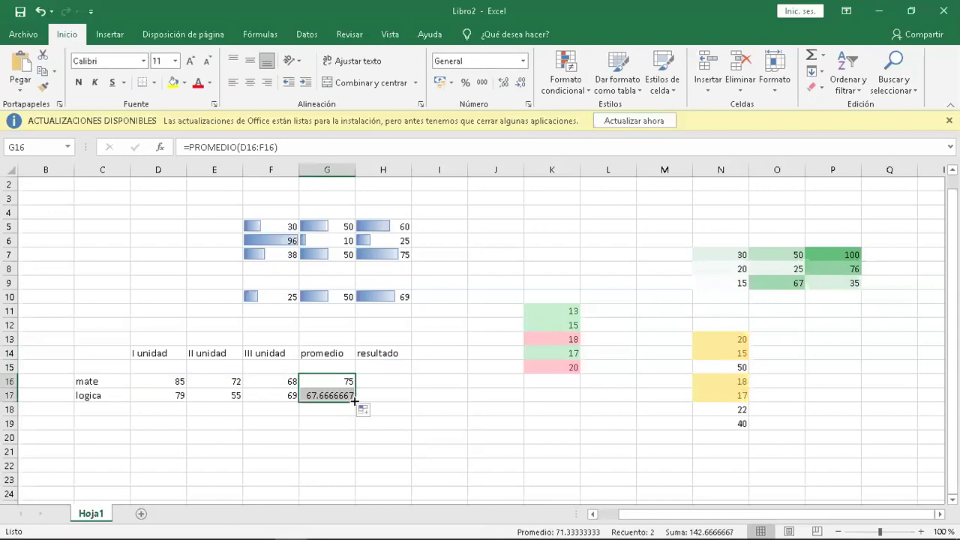
click(352, 421)
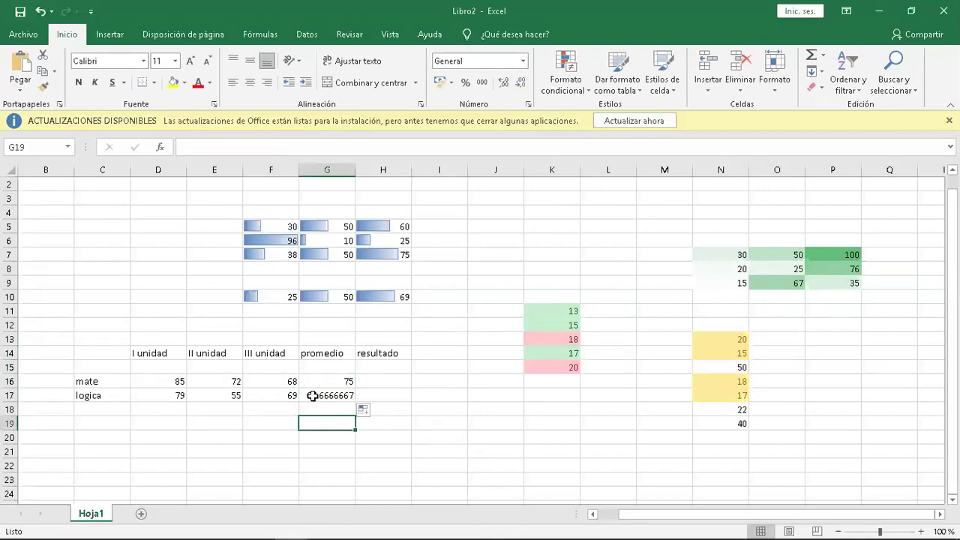
Step: Change the logica grades to 62 for I unidad and 40 for II unidad in cells D17 and E17
click(174, 393)
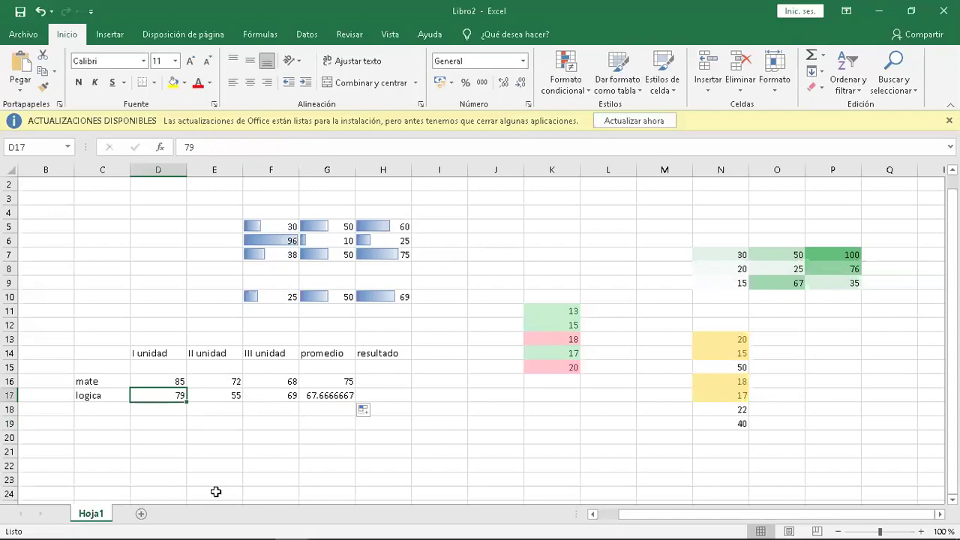
text(62)
key(Return)
key(Up)
key(Right)
text(40)
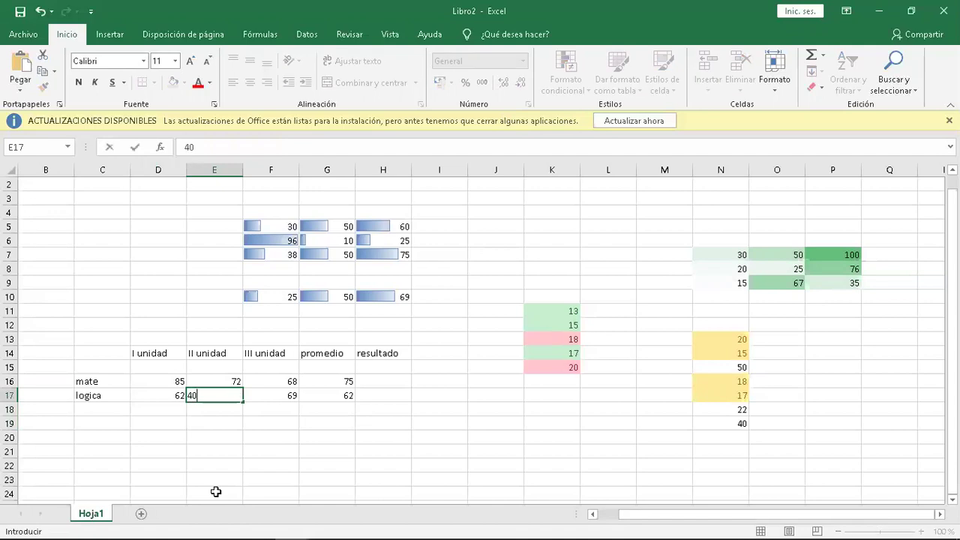
key(Tab)
key(Tab)
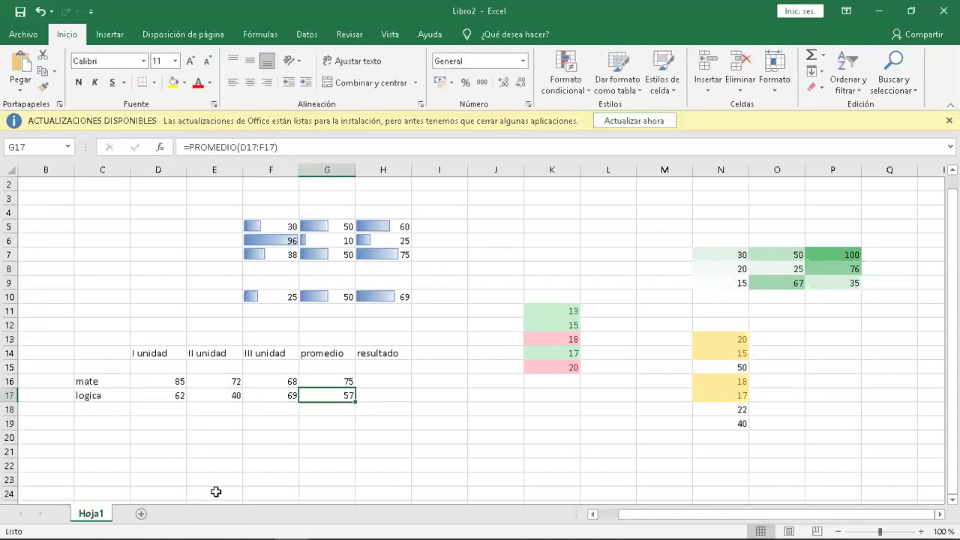
Step: Enter the formula =SI(G16>=60;"Aprobado";"Reprobado") in cell H16 for the mate result
key(Right)
key(Up)
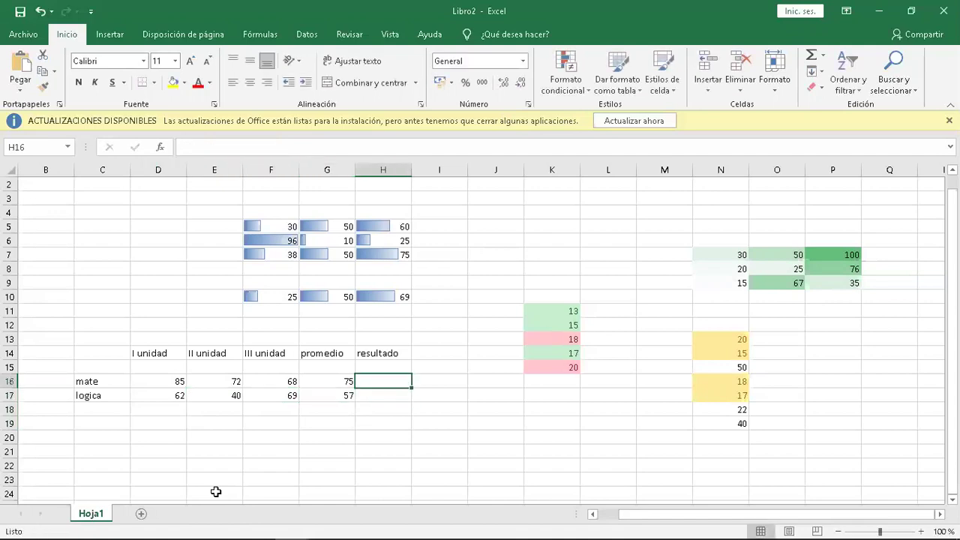
text(=si)
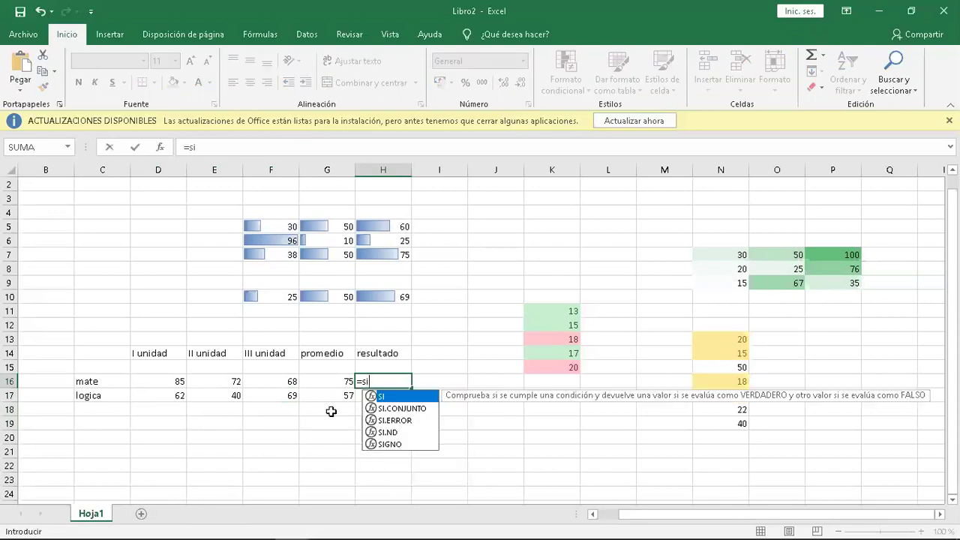
double_click(382, 397)
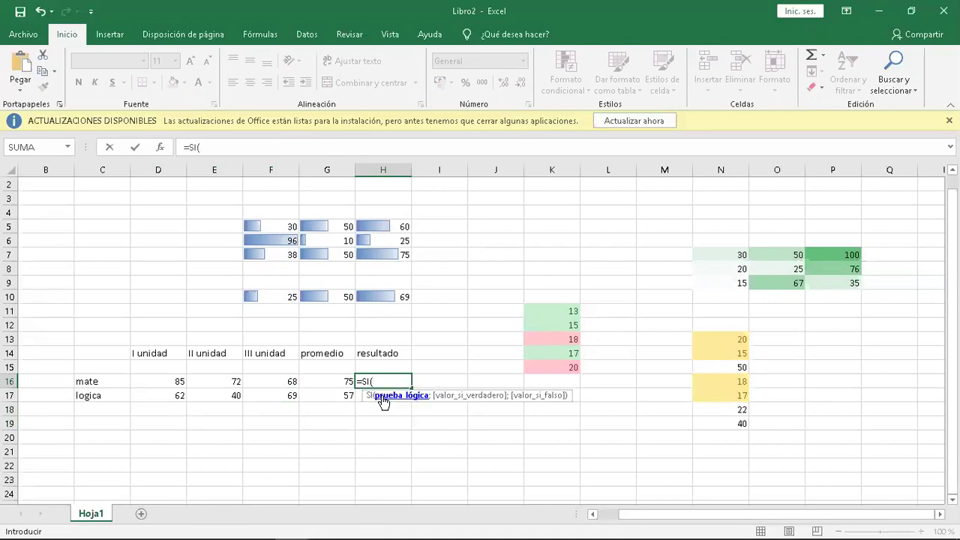
click(331, 379)
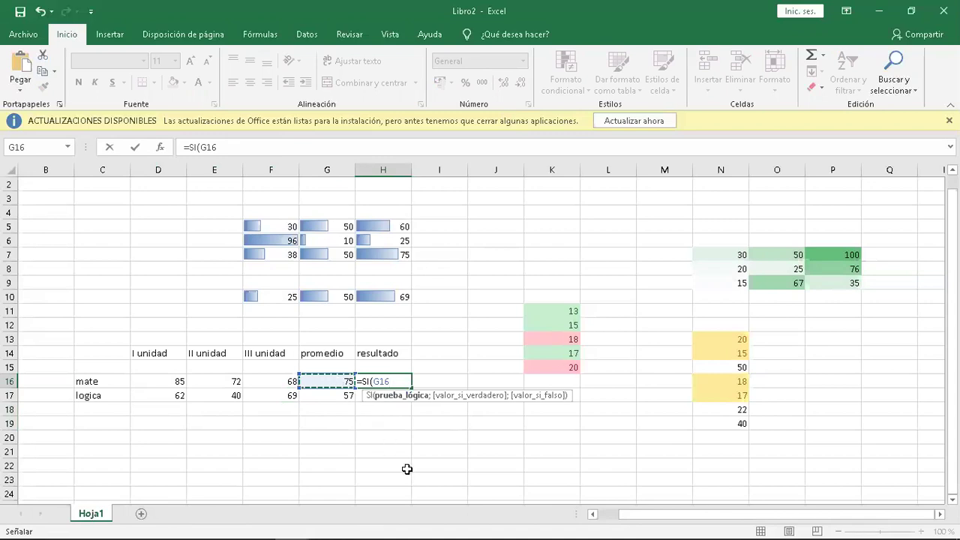
key(super+space)
key(super+space)
text(>)
text(+)
key(BackSpace)
text(=60)
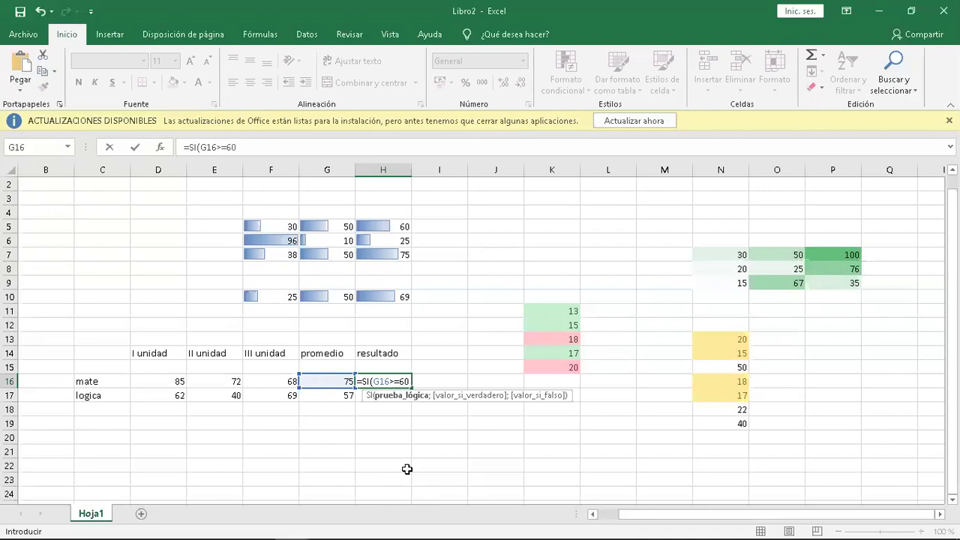
text(;)
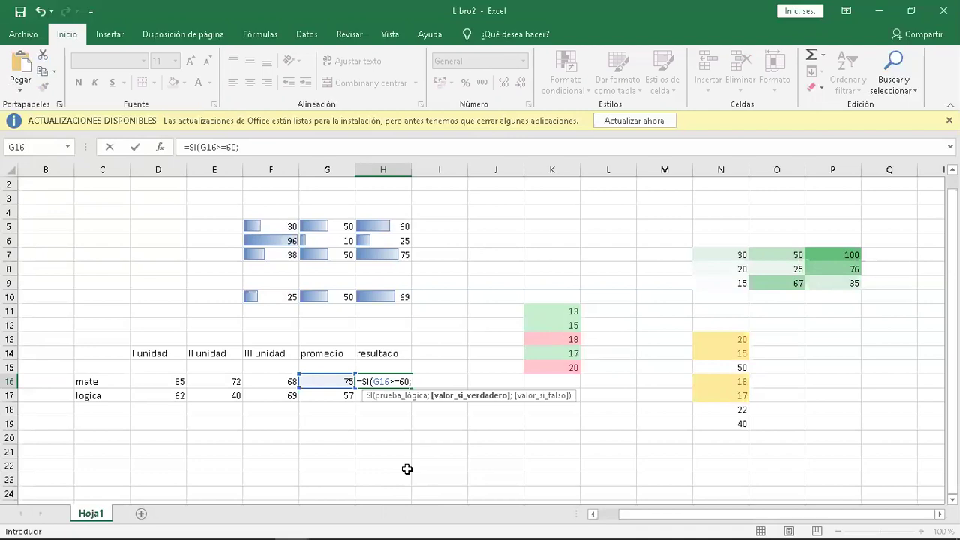
text("Aprobado";)
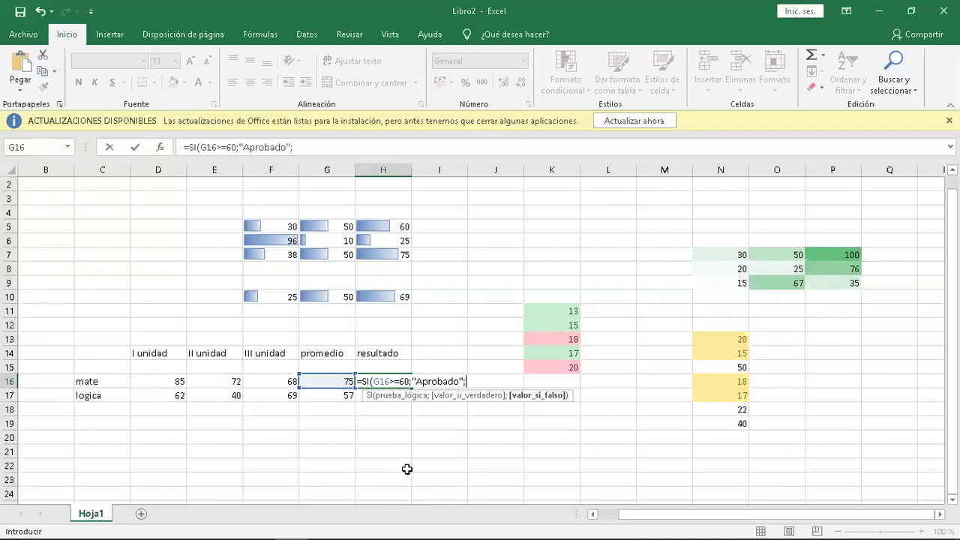
text("R)
key(BackSpace)
text(Reprobado)
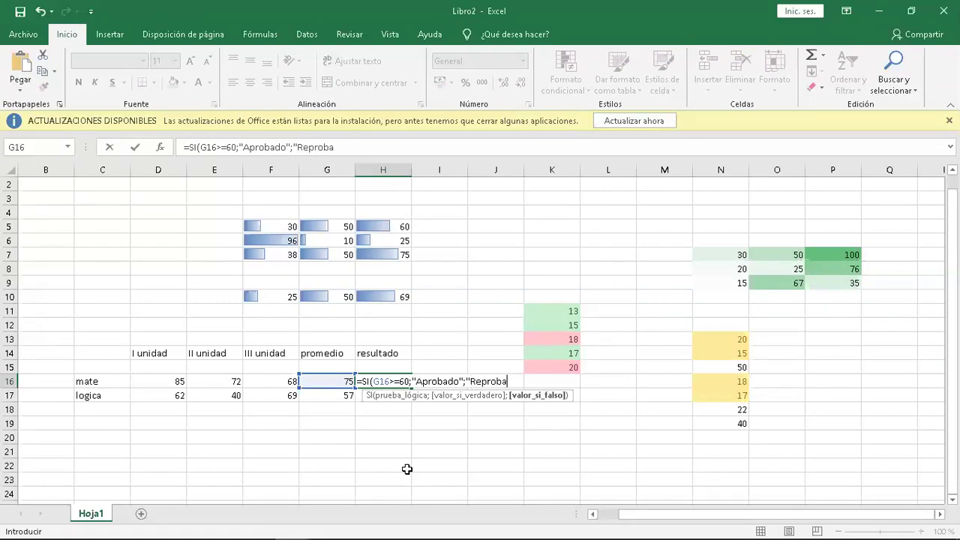
text("))
key(Return)
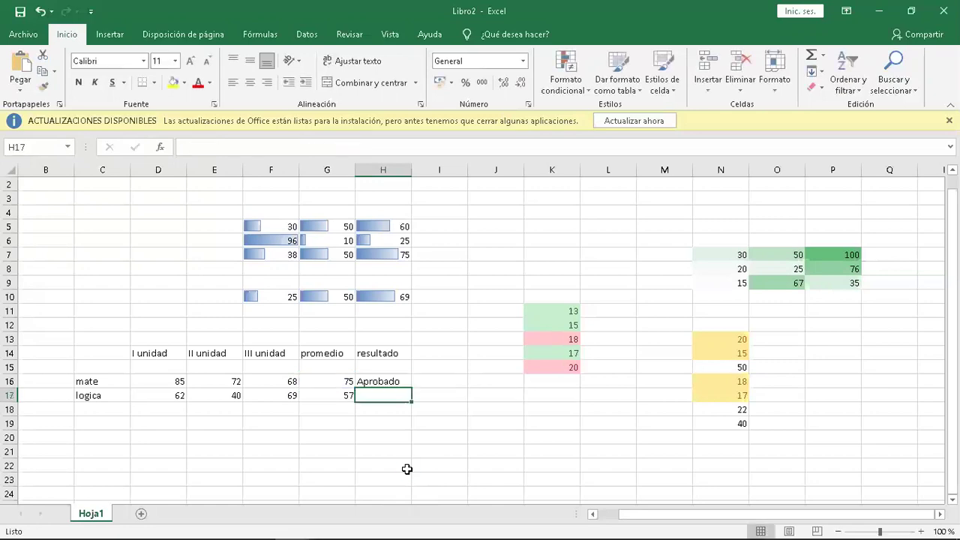
Step: Copy the result formula from cell H16 down to the logica row in H17
click(395, 381)
drag(412, 385, 411, 400)
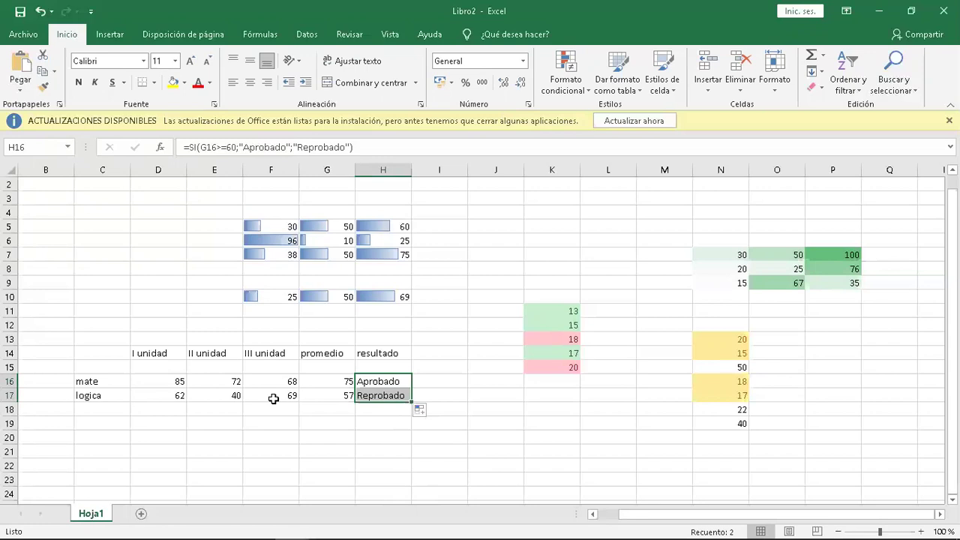
Step: Set the logica II unidad grade in cell E17 to 60 and check its result in H17
click(233, 393)
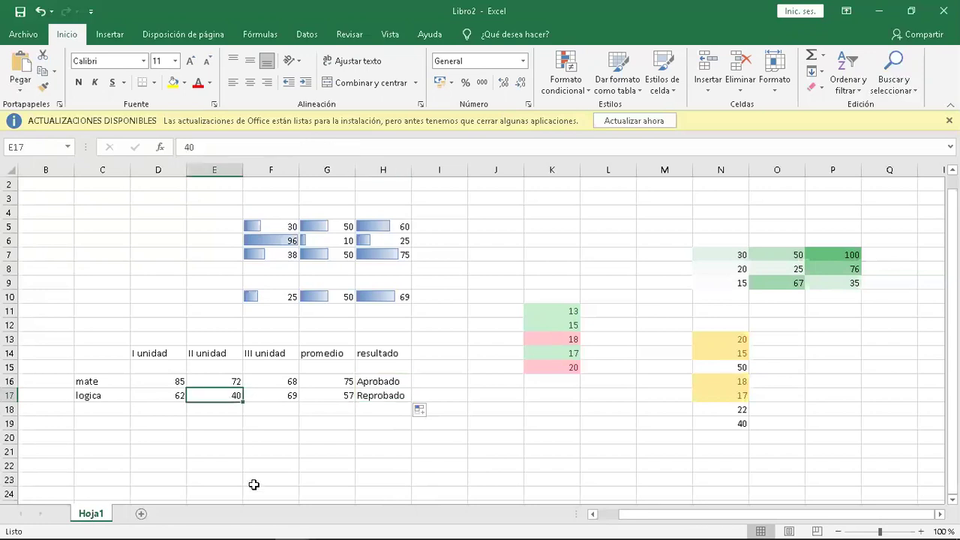
text(60)
key(Return)
key(Up)
key(Right)
key(Right)
key(Right)
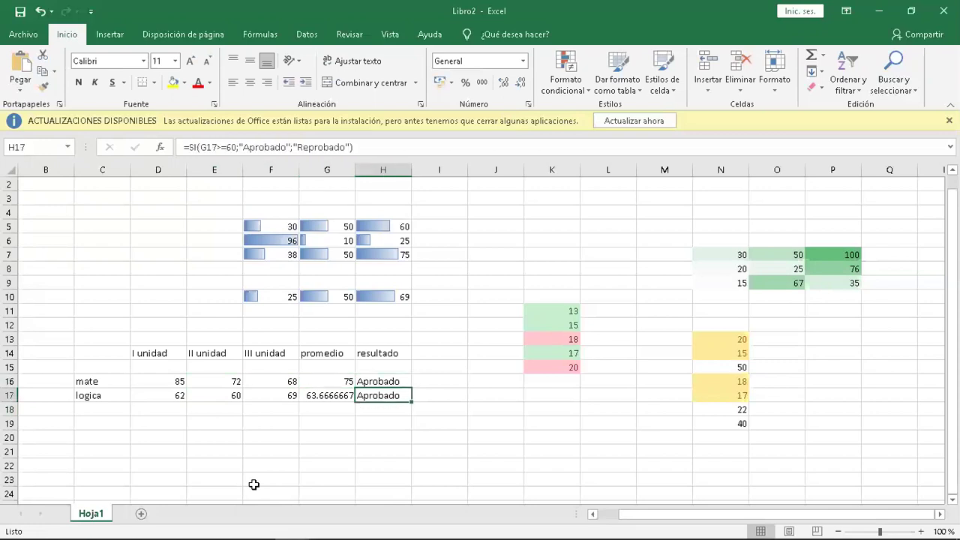
Step: Set the logica II unidad grade in cell E17 back to 40
key(Left)
key(Left)
key(Left)
text(40)
key(Tab)
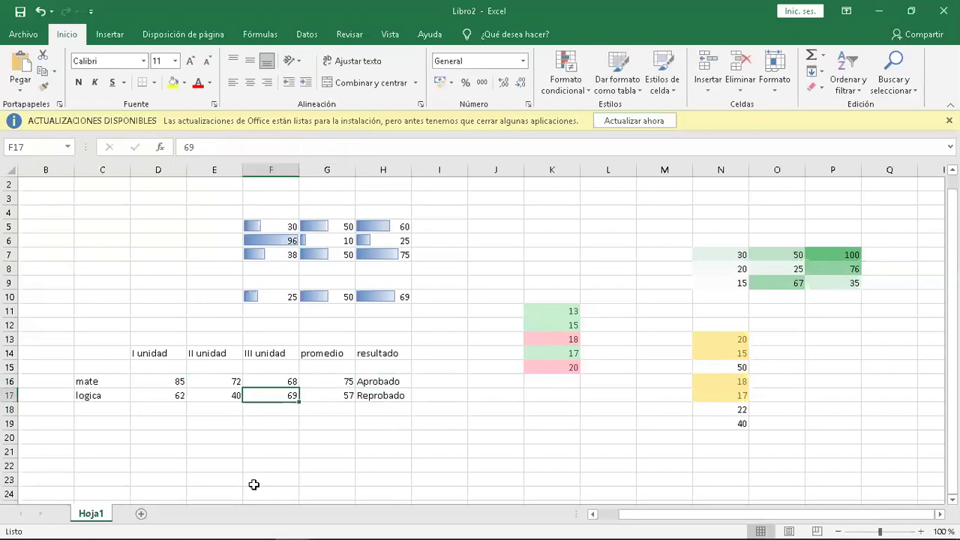
Step: Try to highlight cell H16 with a text-contains rule for "Aprovado" in green fill with dark green text, and copy the cell down to H17
key(Right)
key(Right)
key(Up)
key(Down)
key(Up)
key(Down)
key(Up)
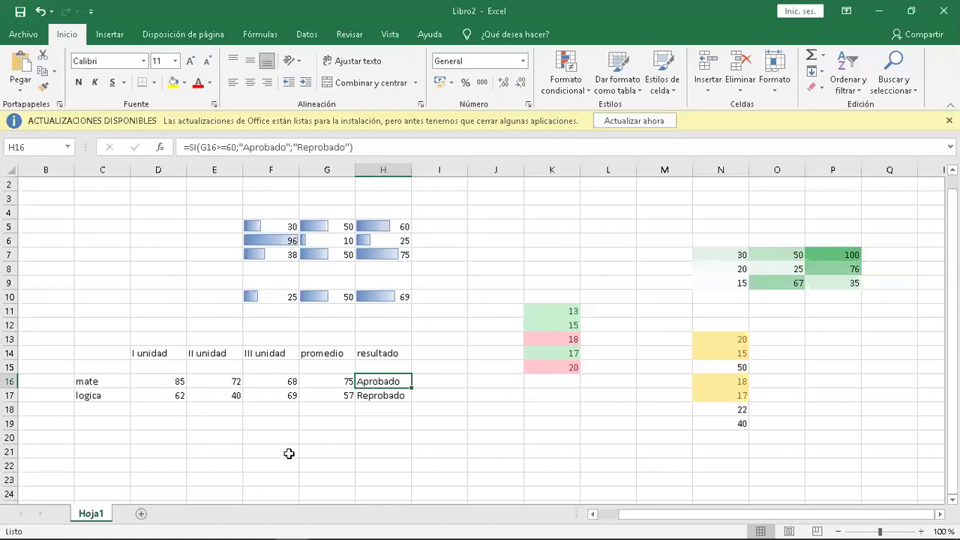
click(566, 88)
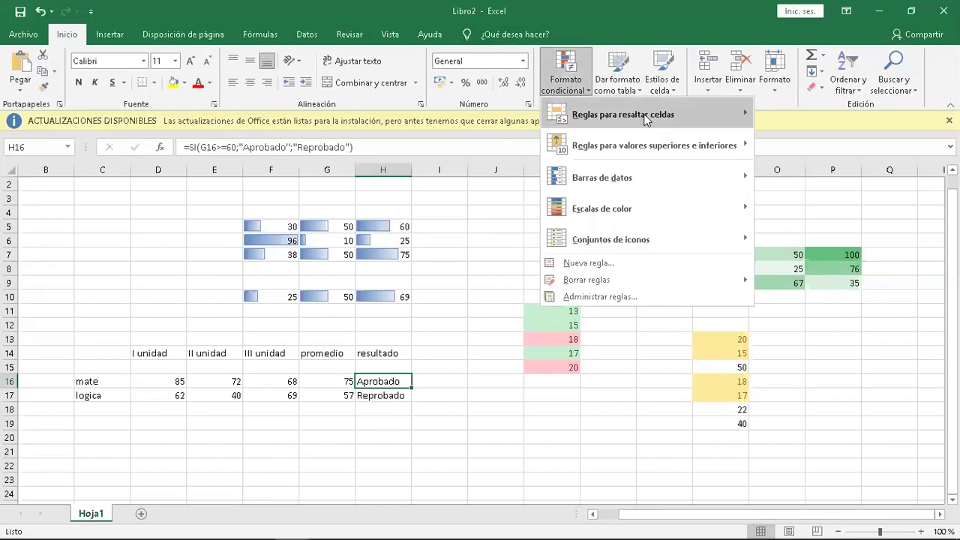
mouse_move(657, 117)
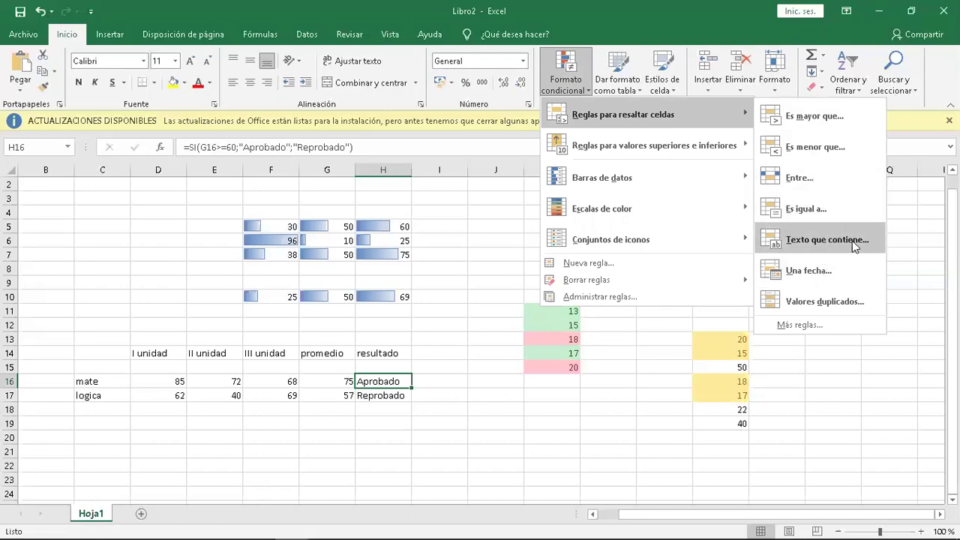
click(812, 248)
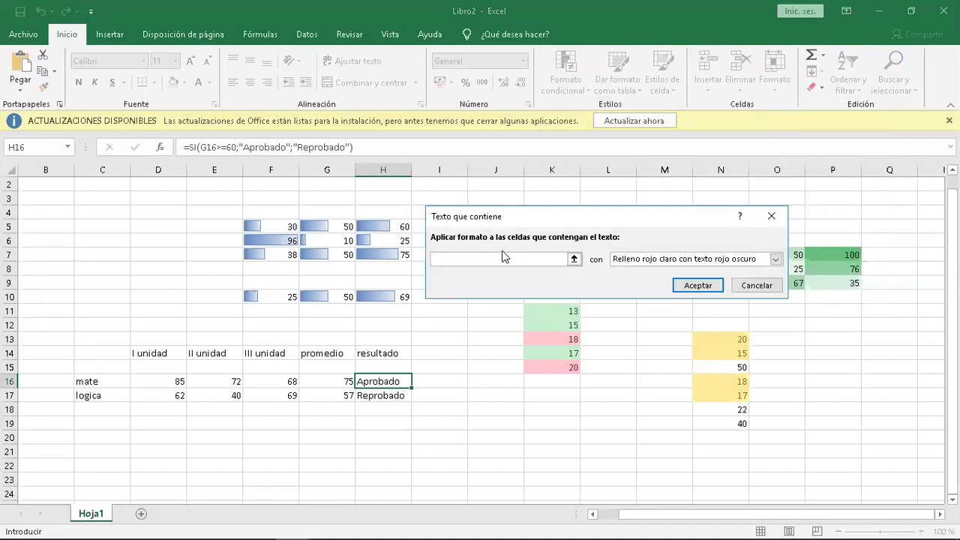
text(Apro)
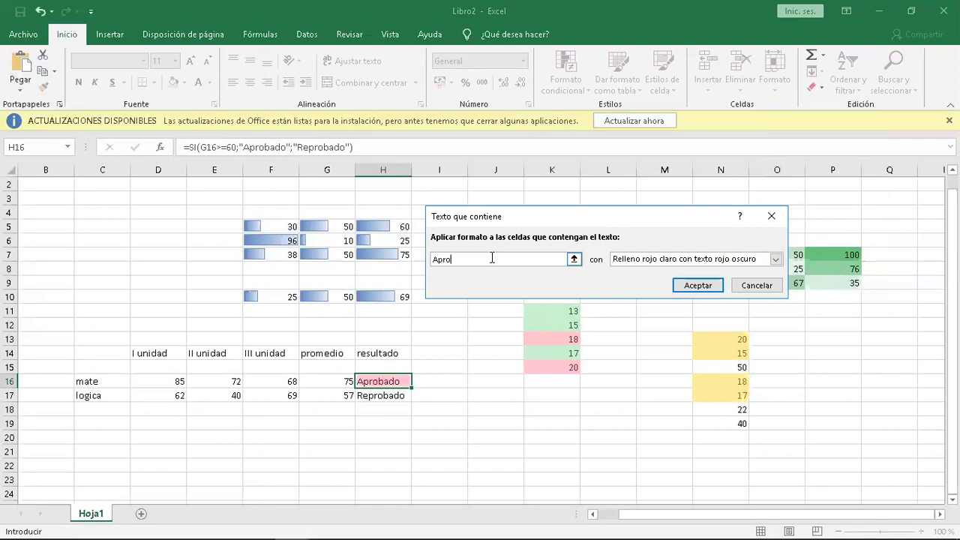
text(vado)
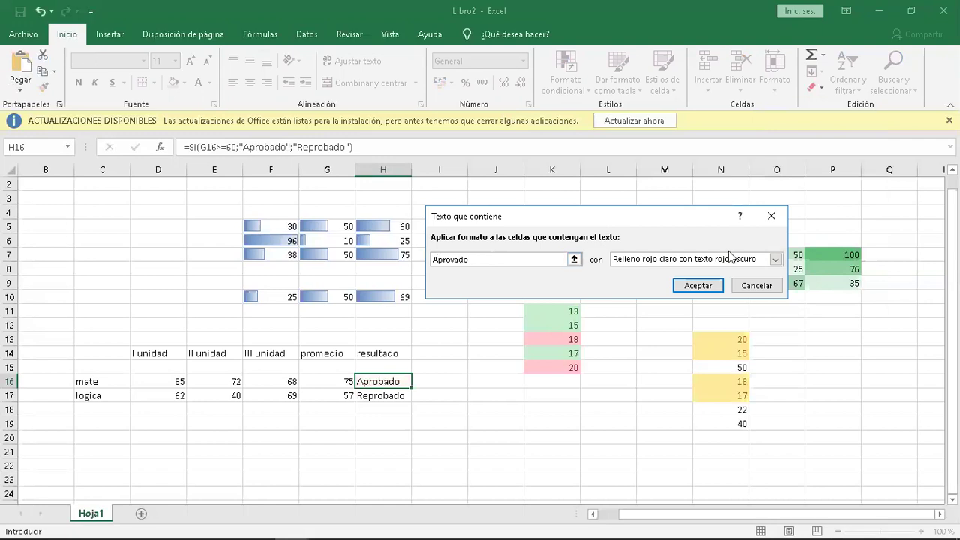
click(776, 259)
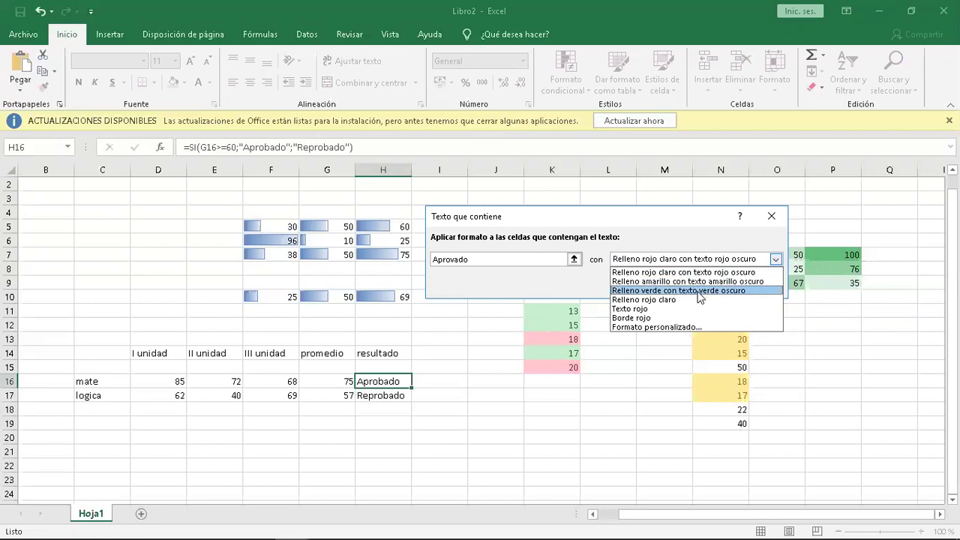
click(700, 292)
click(699, 285)
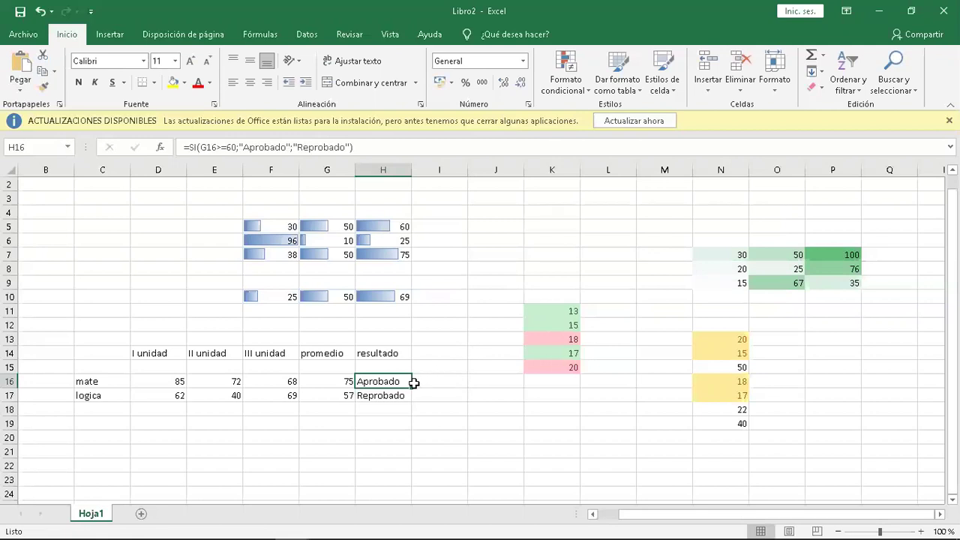
drag(411, 388, 413, 402)
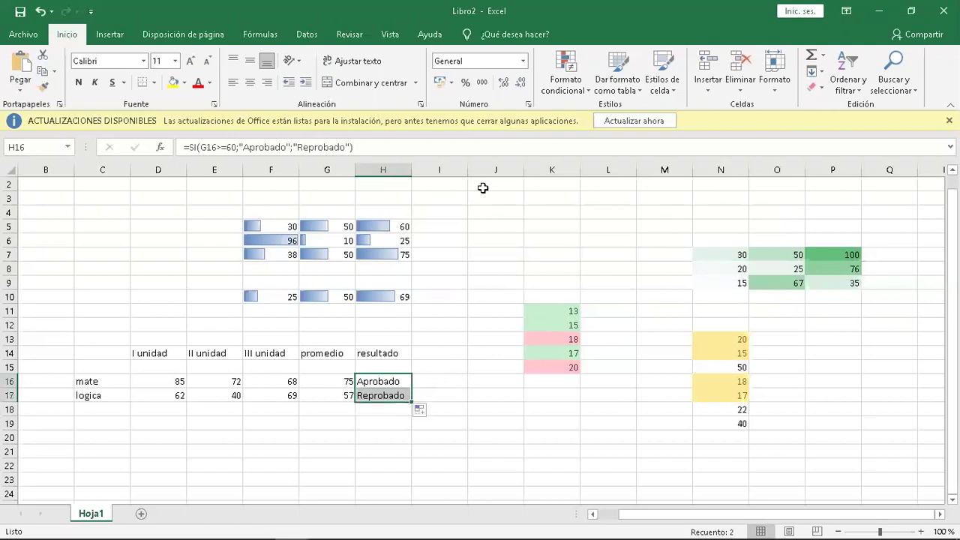
Step: Add a text-contains conditional formatting rule to cell H16 for "Aprobado" with green fill and dark green text
drag(457, 371, 392, 381)
click(393, 381)
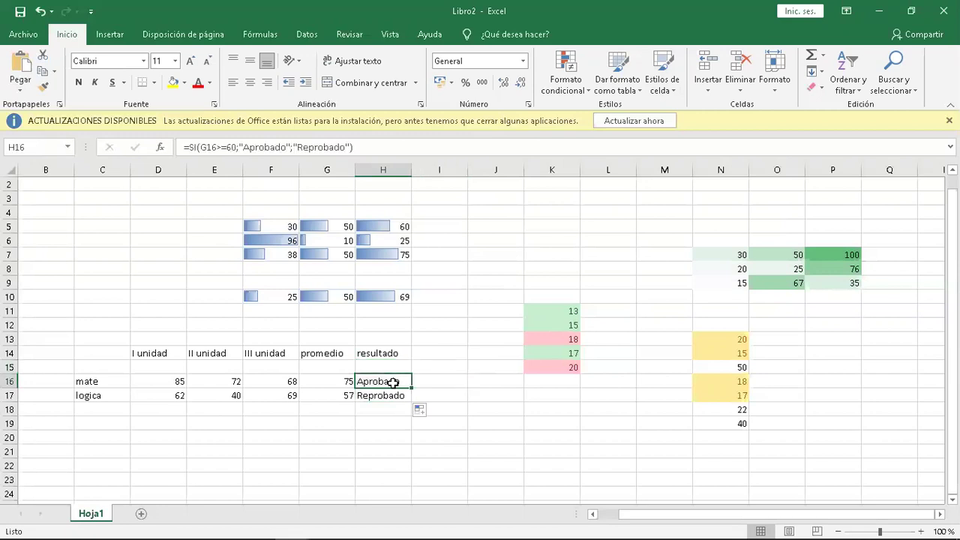
click(564, 75)
mouse_move(641, 146)
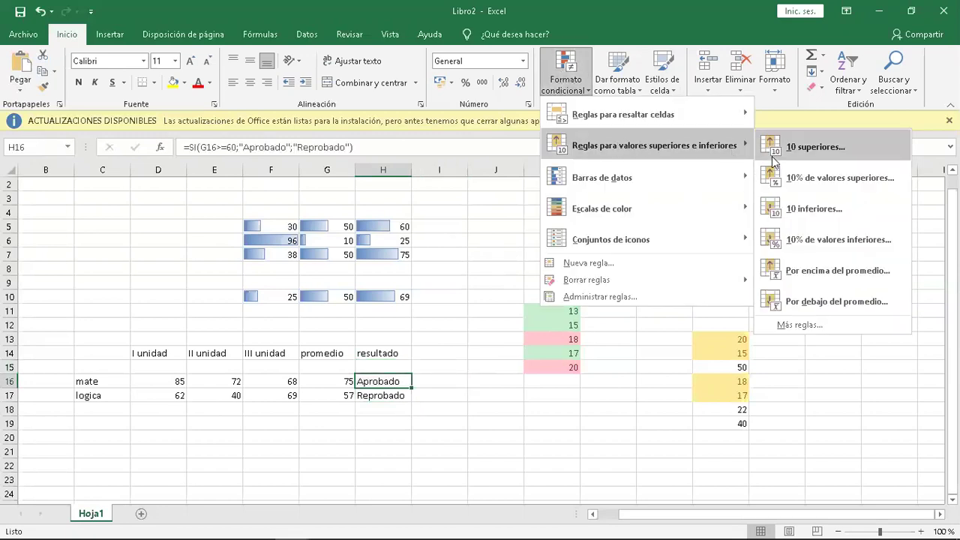
mouse_move(650, 115)
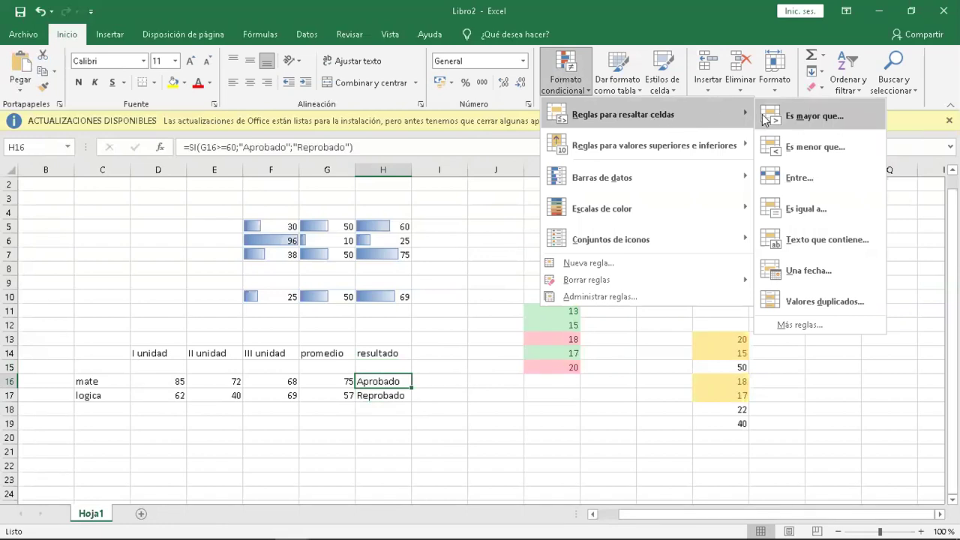
click(825, 240)
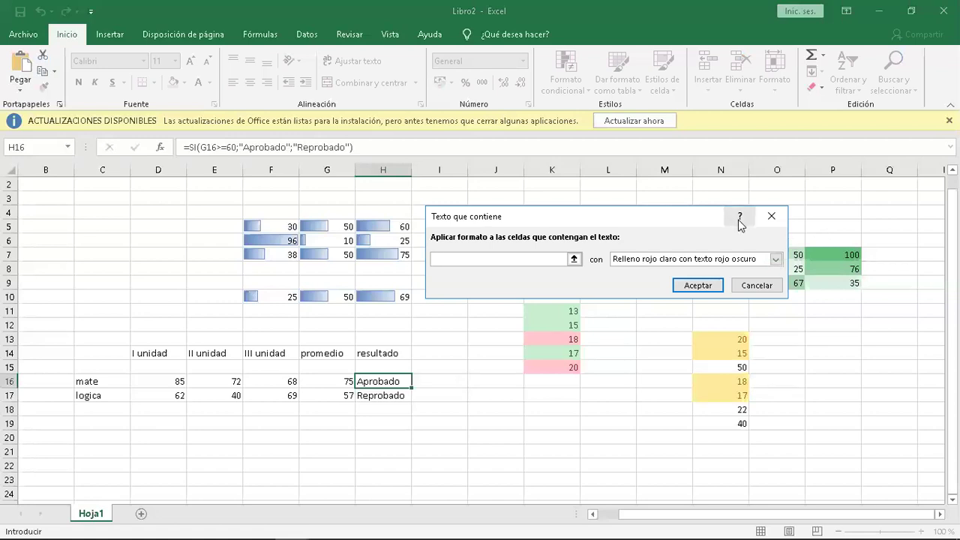
text(Ap)
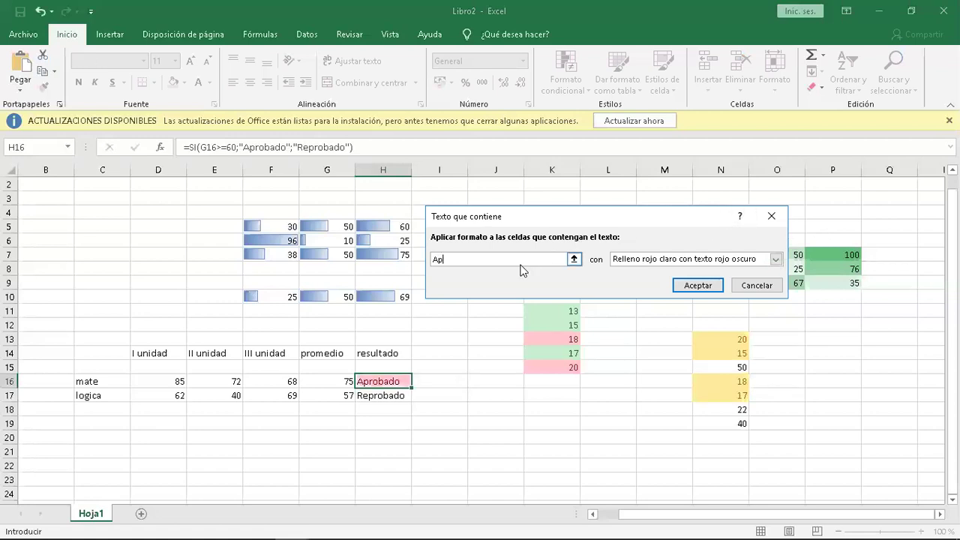
text(robado)
click(775, 260)
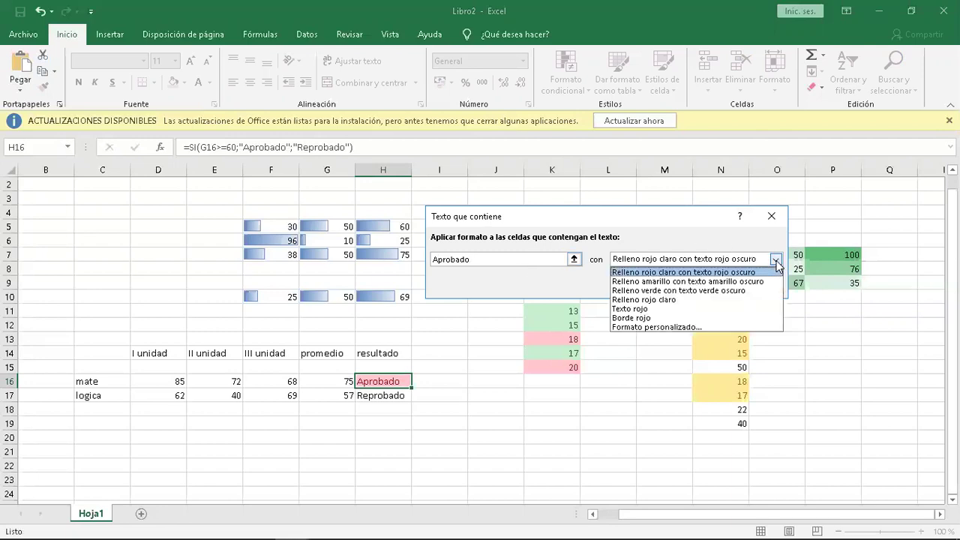
click(705, 291)
click(699, 285)
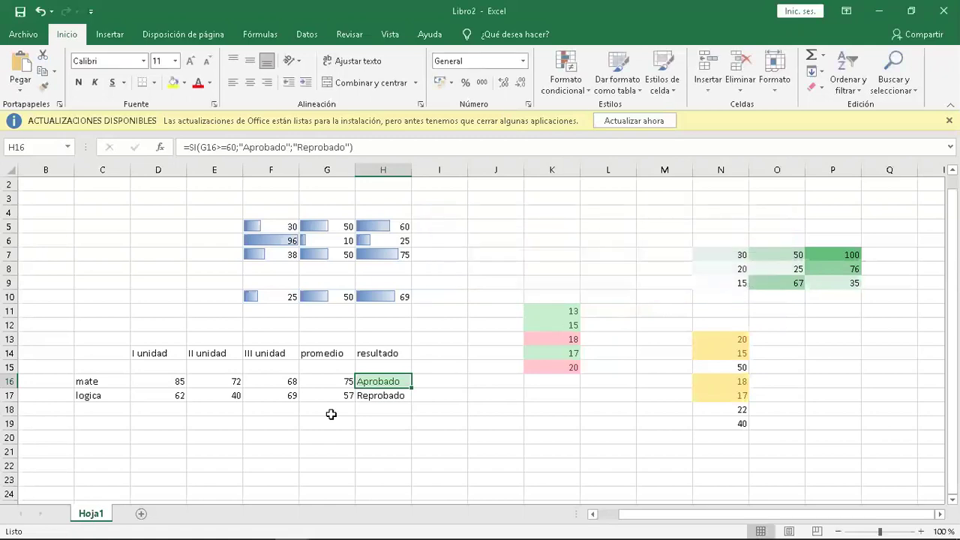
Step: Add a text-contains conditional formatting rule to cell H17 for "Aprobado" with green fill and dark green text
click(398, 395)
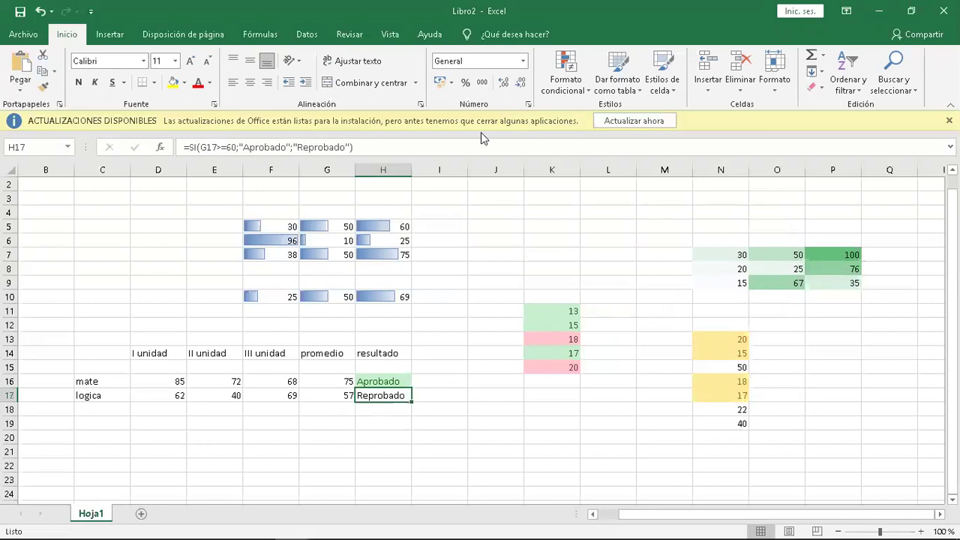
click(562, 84)
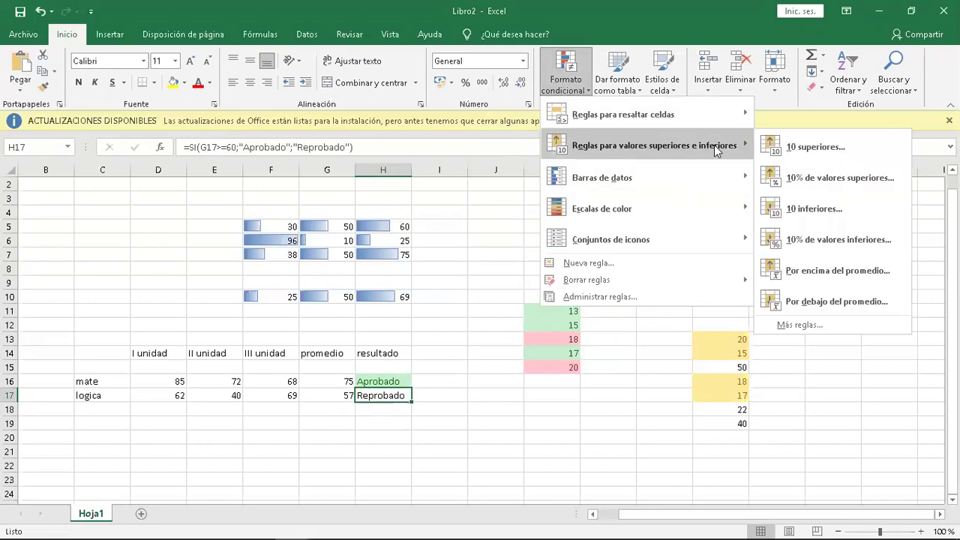
mouse_move(679, 114)
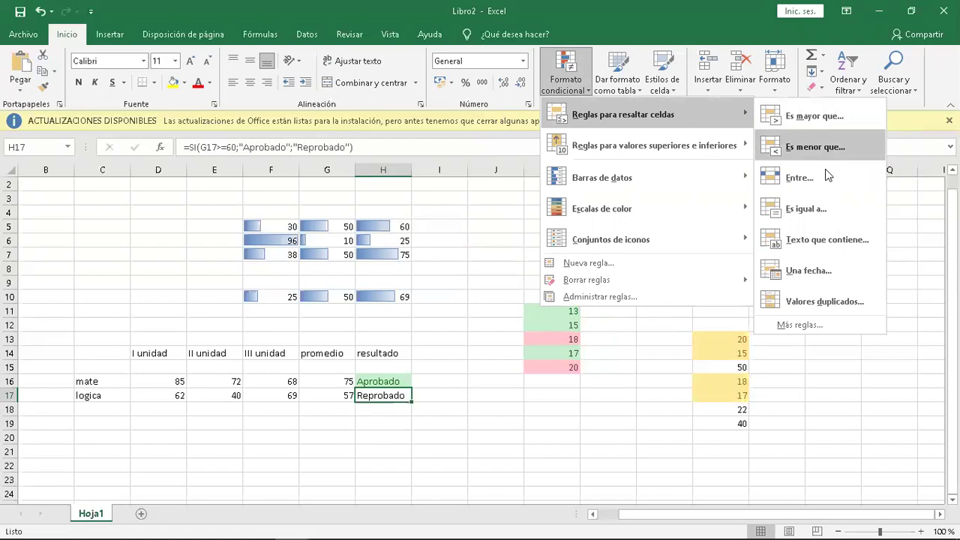
click(827, 240)
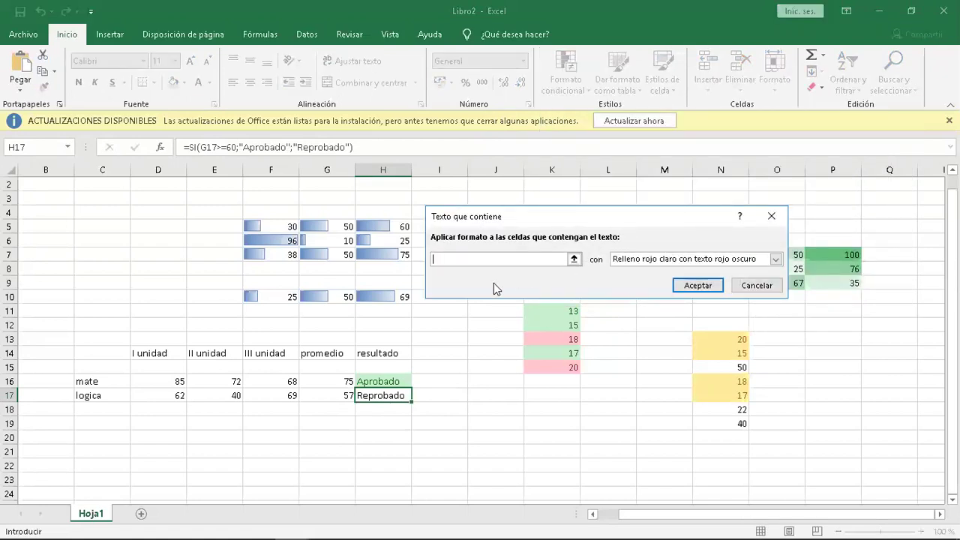
text(Aprobado)
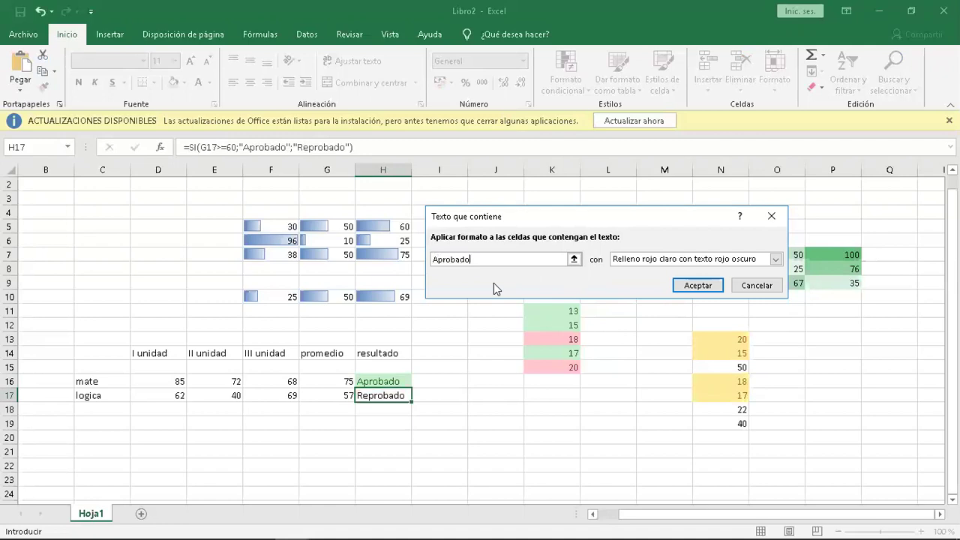
click(776, 260)
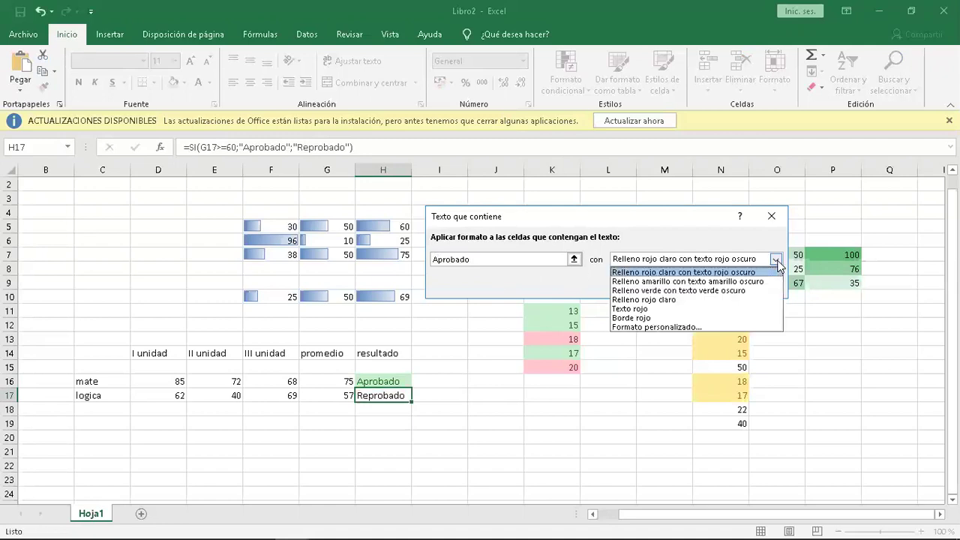
click(660, 291)
click(690, 285)
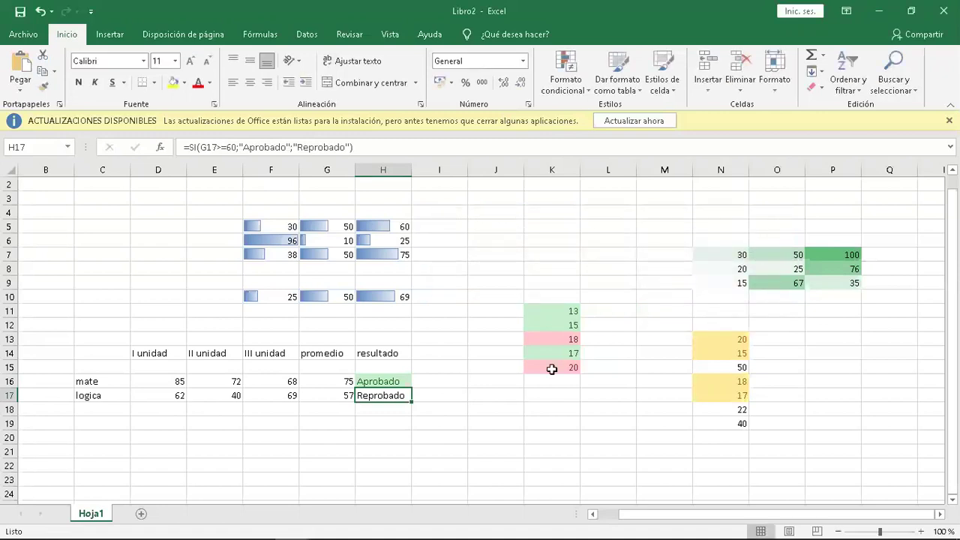
click(422, 434)
click(397, 395)
Step: Add a text-contains conditional formatting rule to cell H16 for "Reprobado" with light red fill and dark red text
click(394, 381)
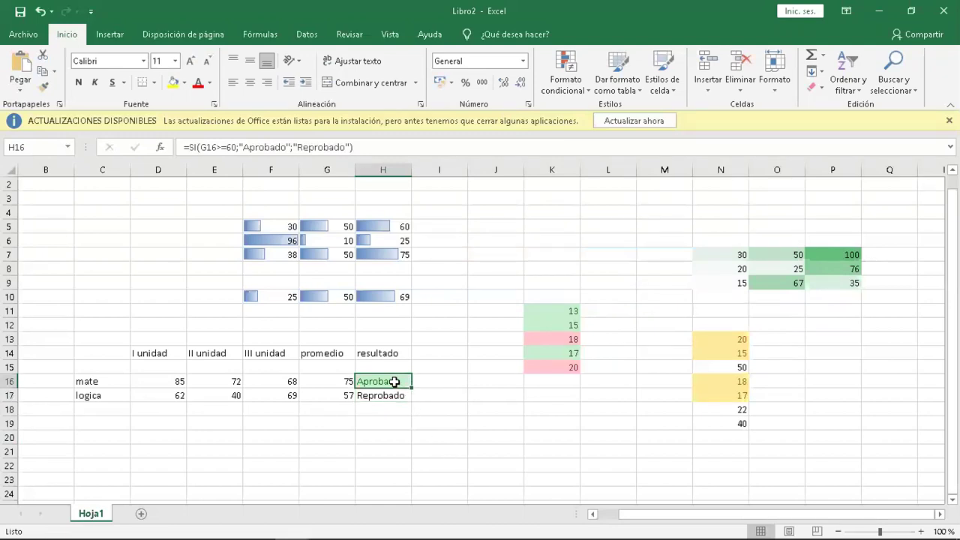
click(565, 84)
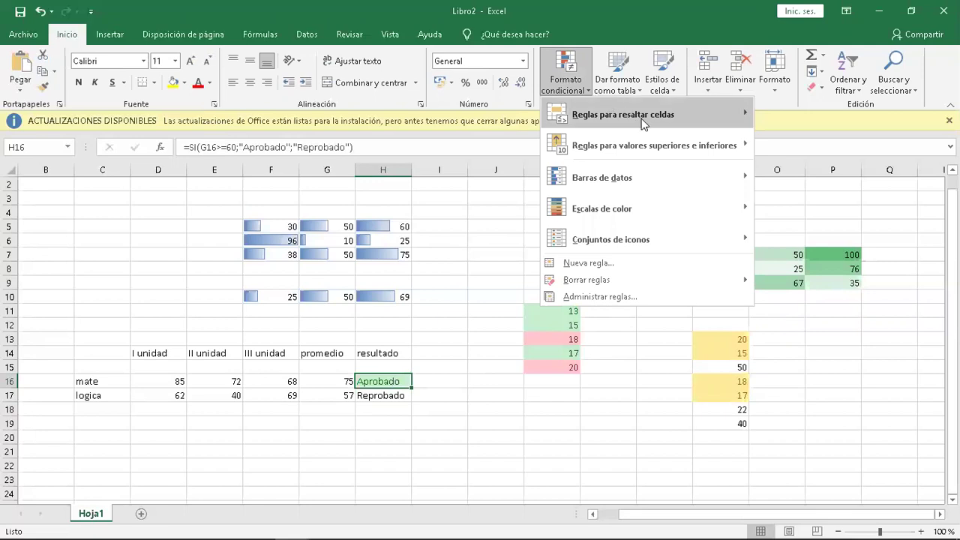
mouse_move(643, 123)
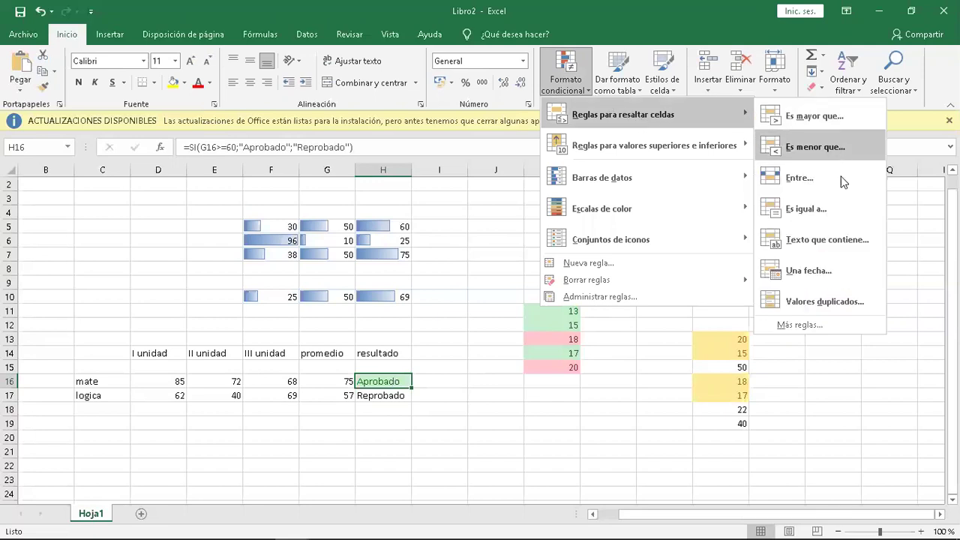
click(828, 240)
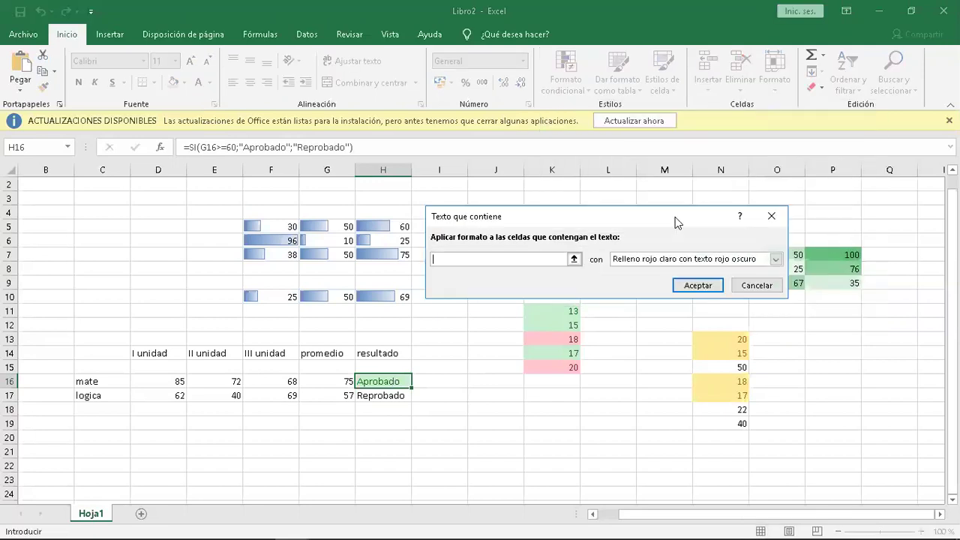
text(Reprobado)
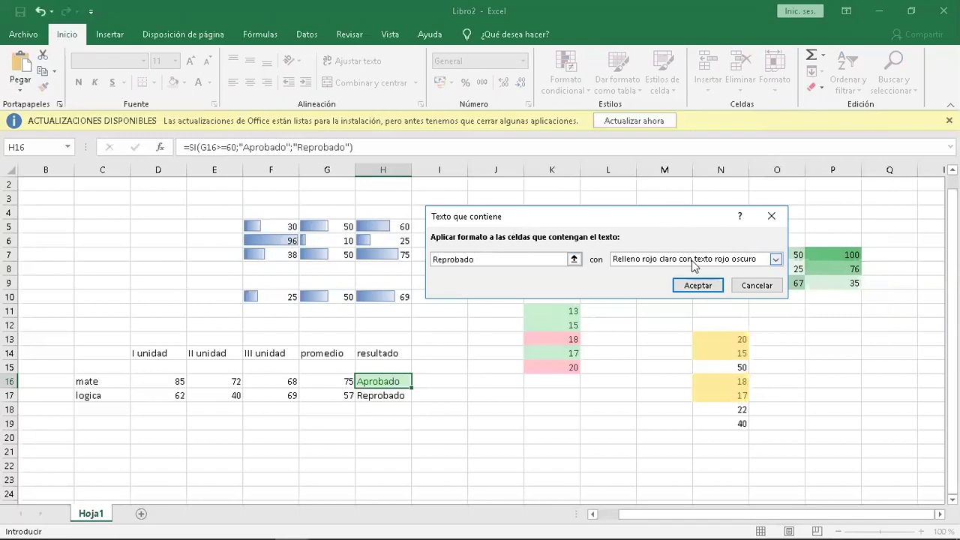
click(775, 260)
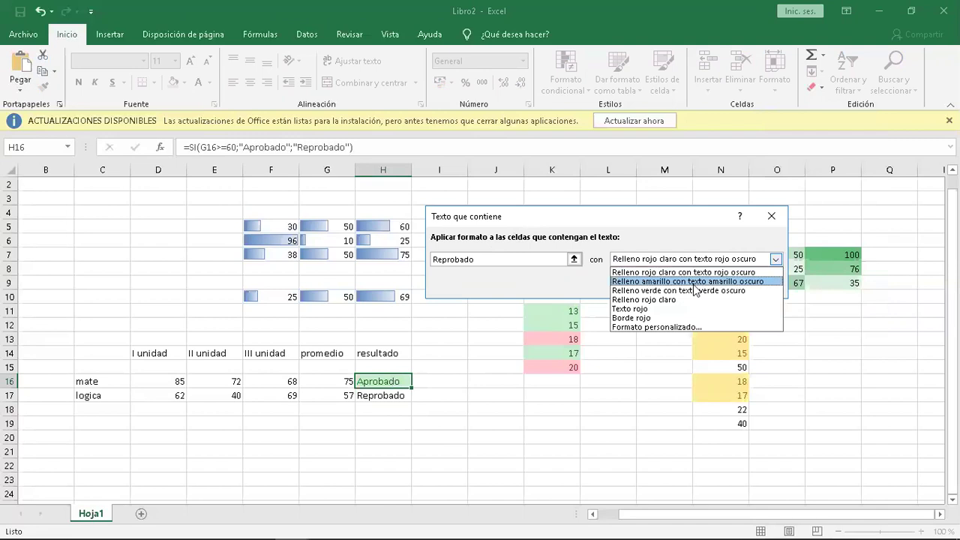
click(689, 273)
click(695, 283)
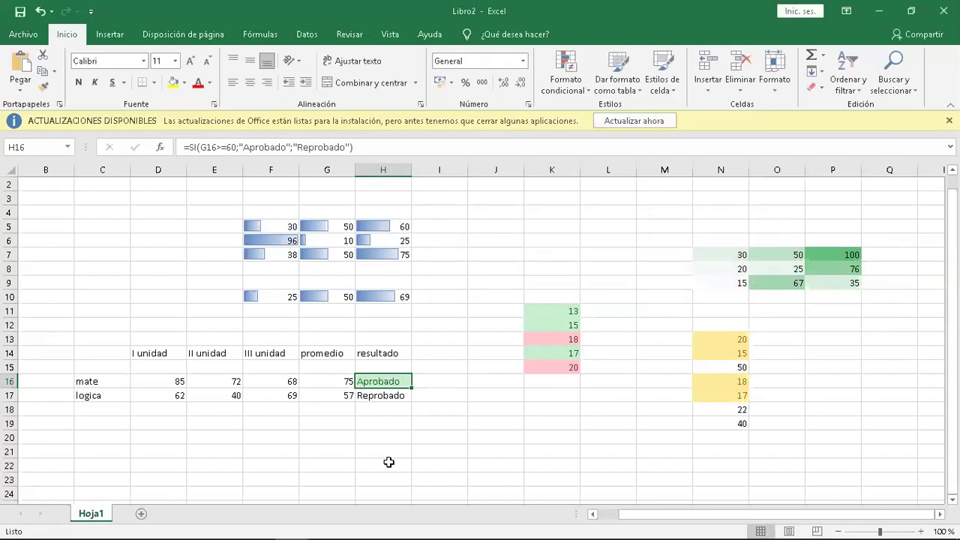
Step: Set the mate I unidad and II unidad grades in D16 and E16 to 55 and check the result in H16
key(Left)
key(Left)
key(Left)
key(Left)
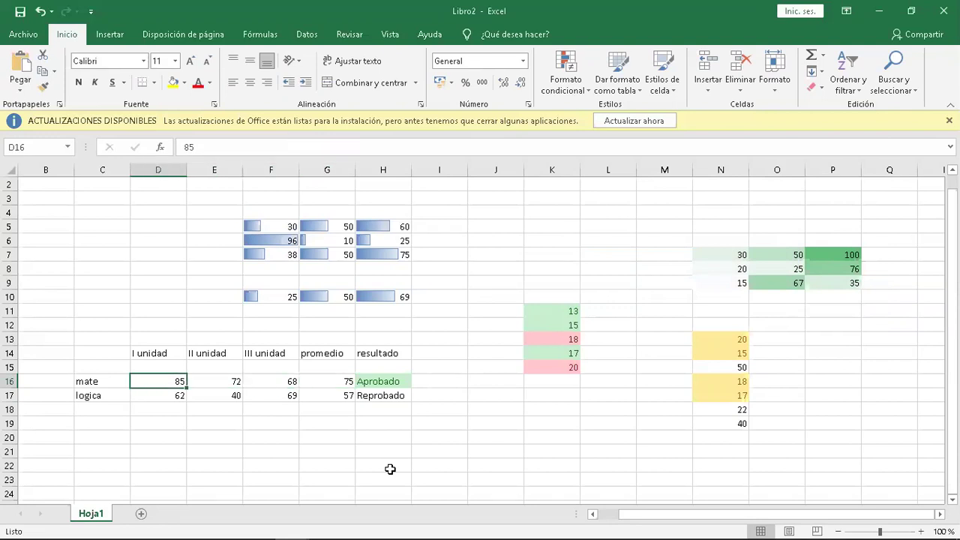
text(55)
key(Right)
text(55)
key(Return)
key(Up)
key(Right)
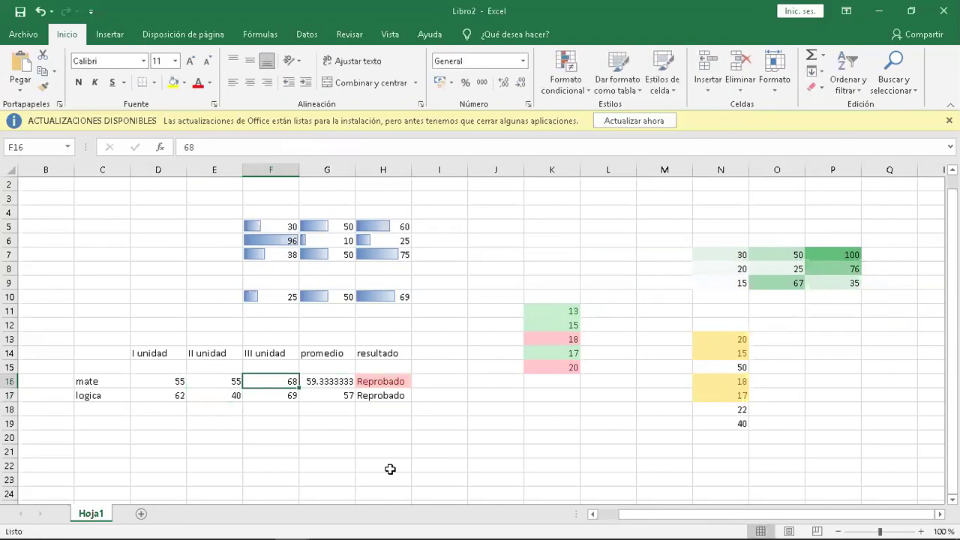
key(Right)
key(Right)
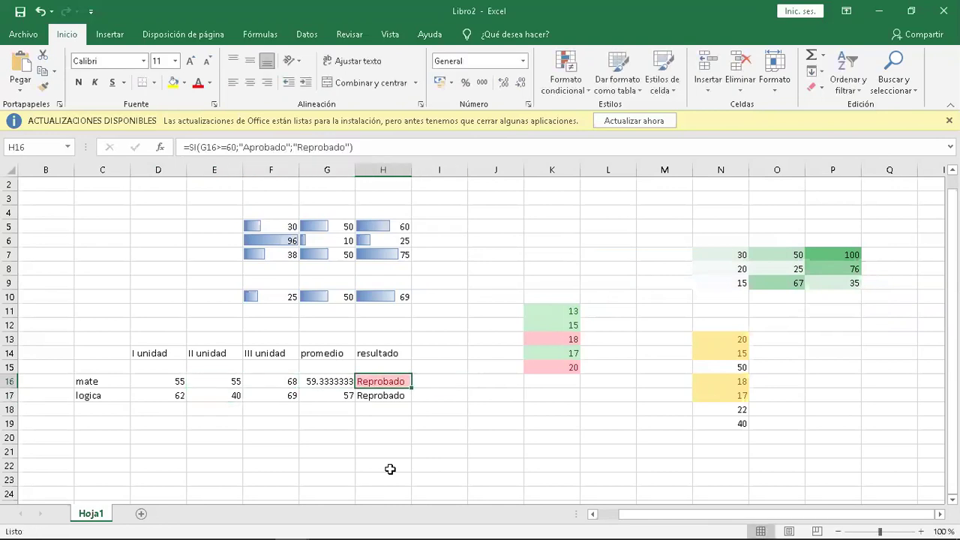
Step: Set the mate I unidad grade in cell D16 to 75 and check the resultado cells H16 and H17
key(Left)
key(Left)
key(Left)
key(Left)
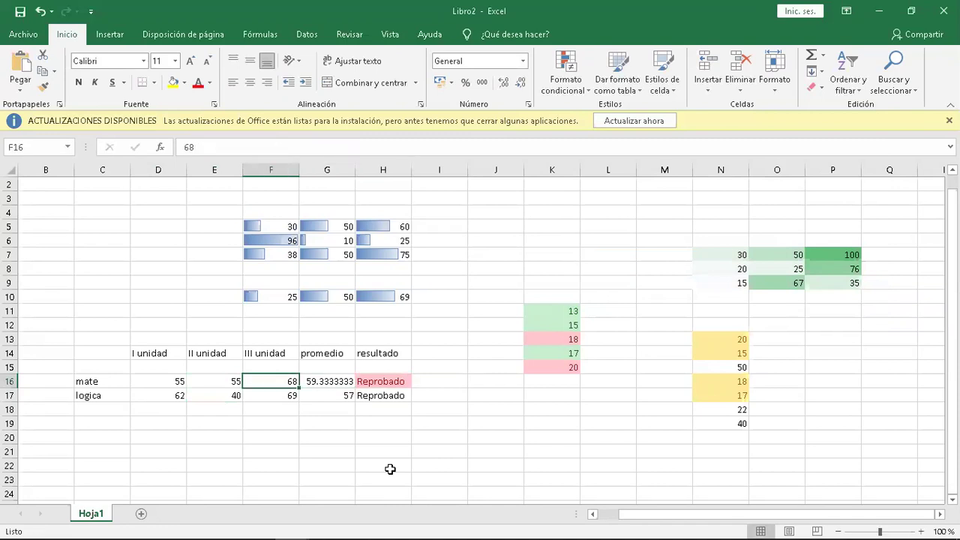
text(75)
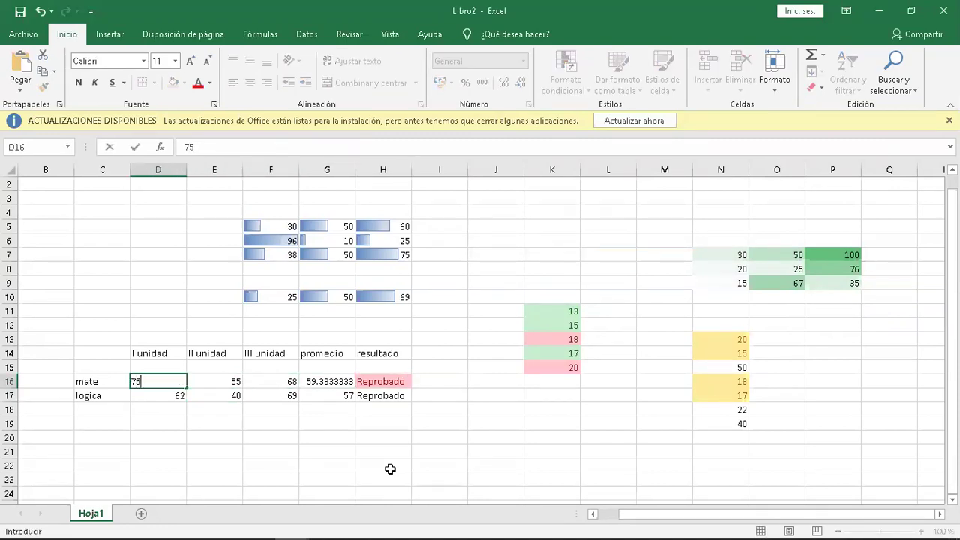
key(Return)
key(Up)
key(Right)
key(Right)
key(Right)
key(Right)
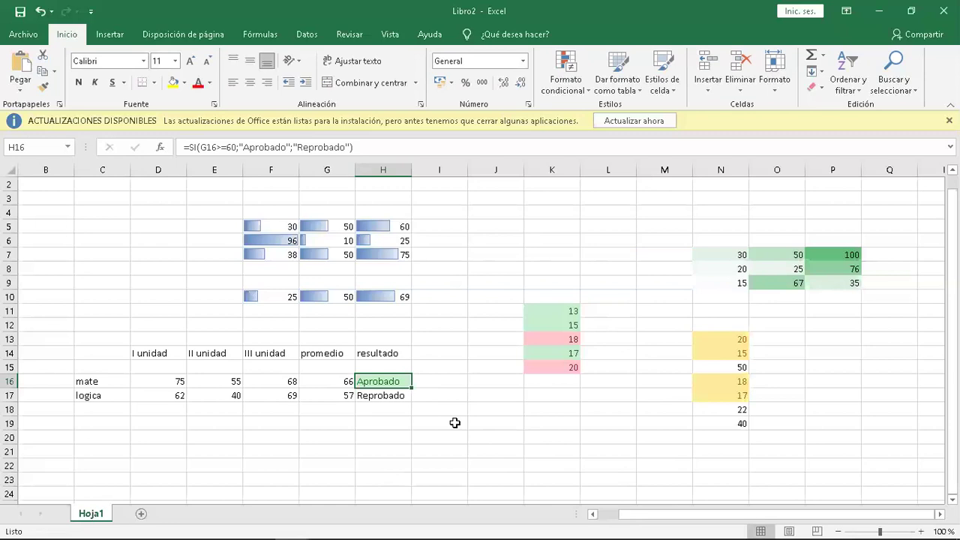
key(Down)
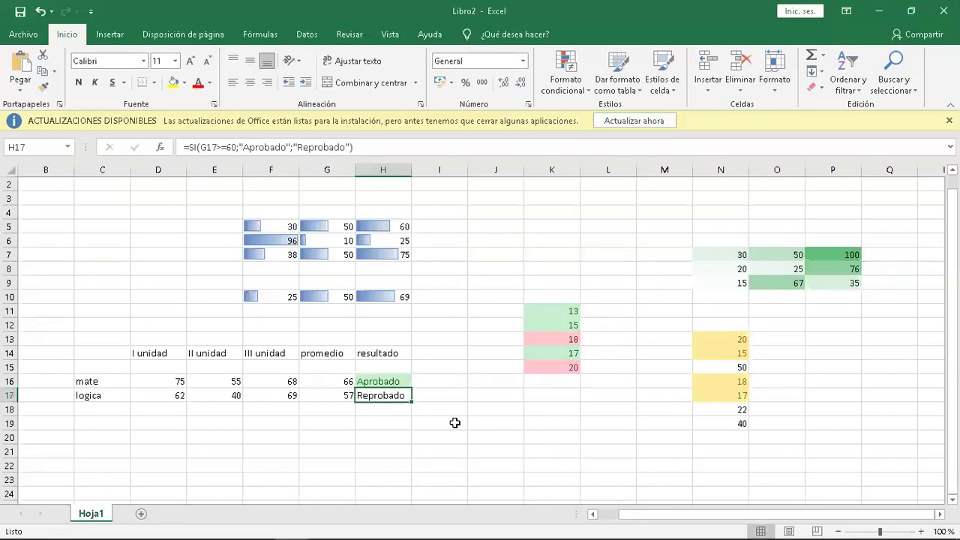
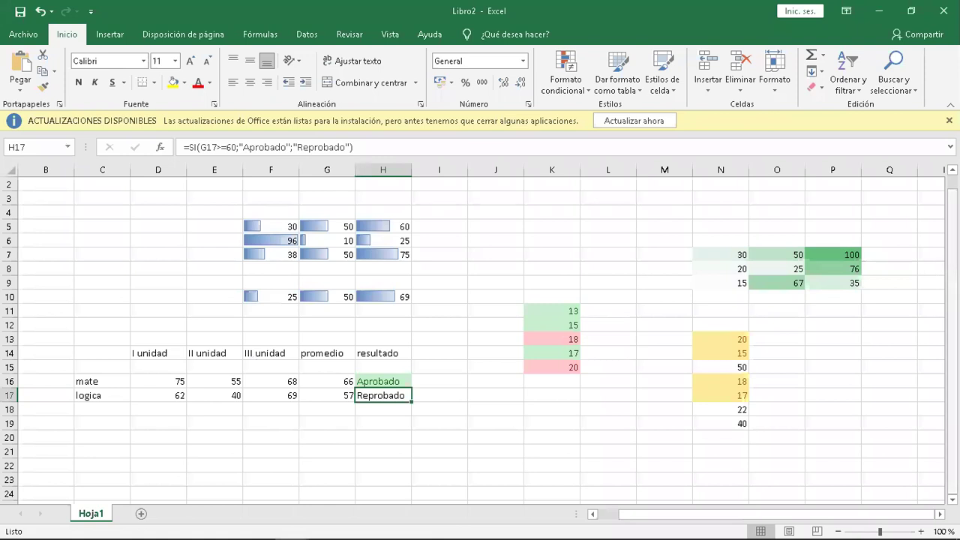
Step: Enter the headers Codigo, Producto, precio and existencia in cells E37 to H37, in the empty area below the existing data
click(114, 449)
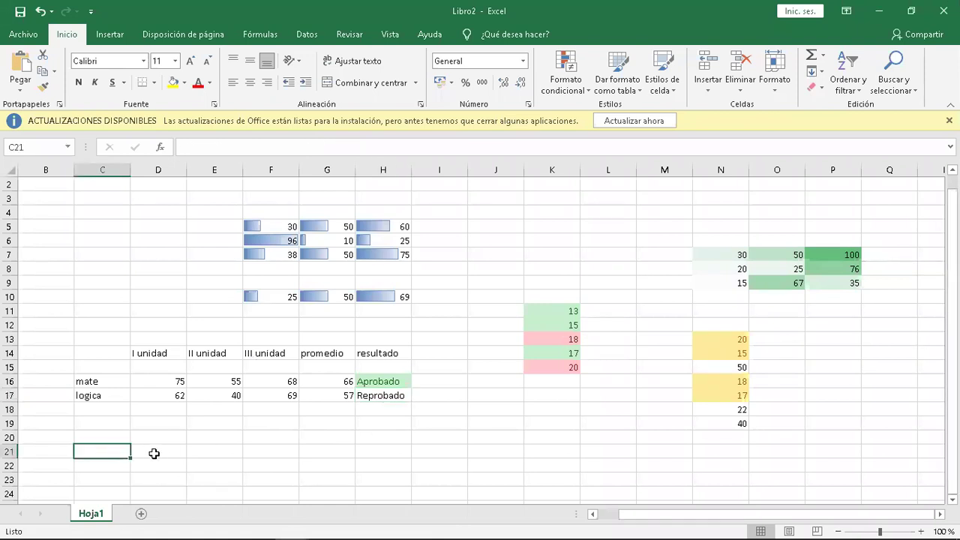
key(Down)
key(Down)
key(Down)
key(Down)
key(Down)
key(Down)
key(Down)
key(Down)
key(Down)
key(Down)
key(Down)
key(Down)
key(Down)
key(Down)
key(Down)
key(Down)
key(Down)
key(Down)
key(Down)
key(Down)
key(Down)
key(Down)
key(Down)
key(Down)
key(Down)
key(Down)
key(Down)
key(Down)
key(Down)
key(Down)
key(Down)
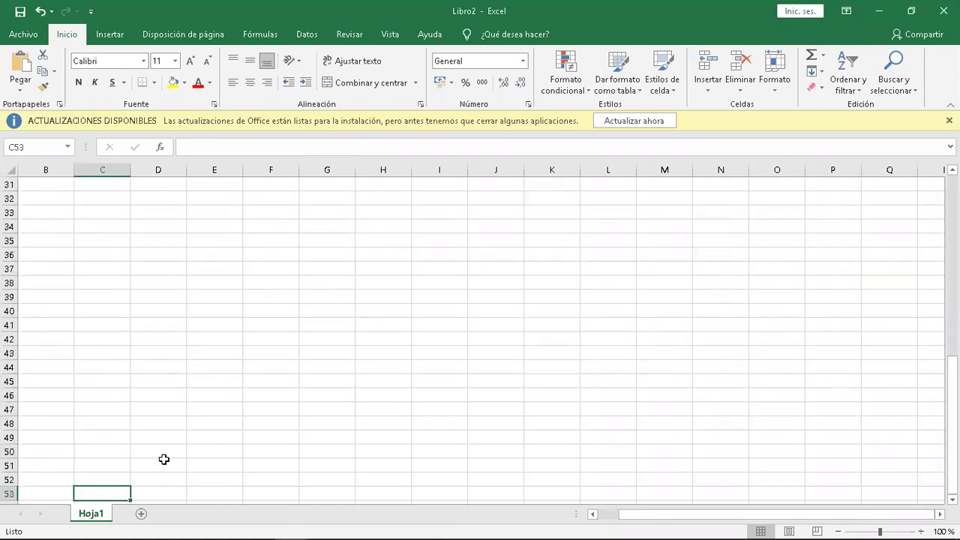
key(Up)
key(Up)
key(Up)
key(Up)
key(Up)
key(Up)
key(Up)
key(Up)
key(Up)
key(Up)
key(Up)
key(Up)
key(Up)
key(Right)
key(Right)
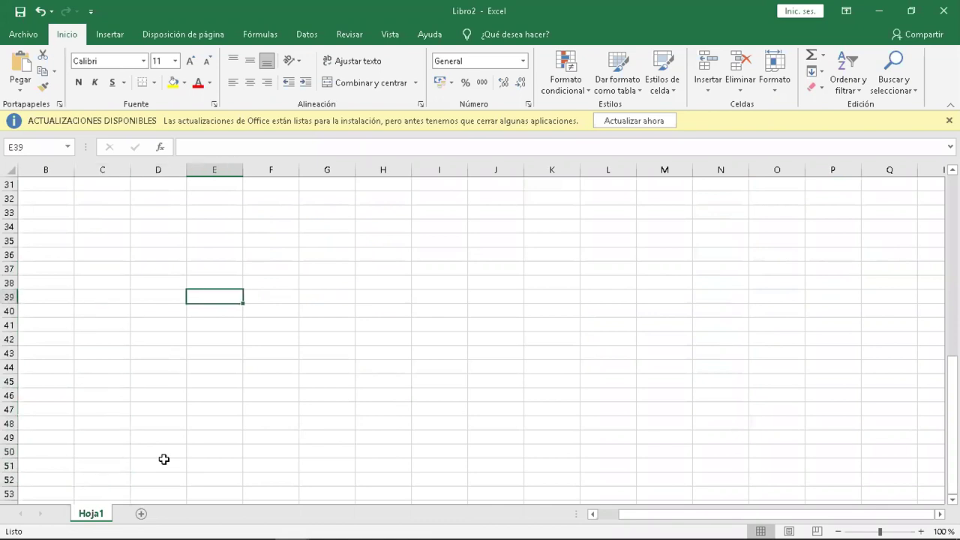
key(Up)
key(Up)
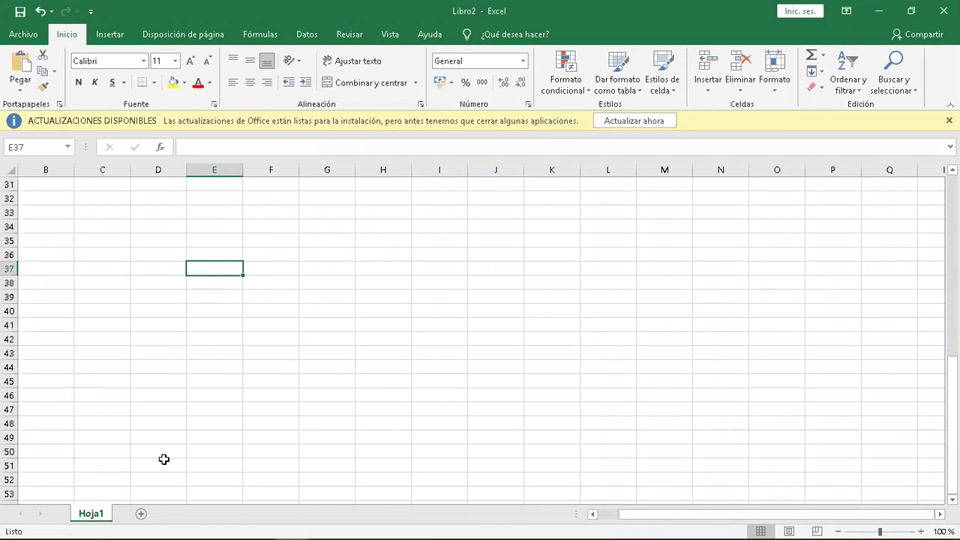
text(Codigo)
key(Tab)
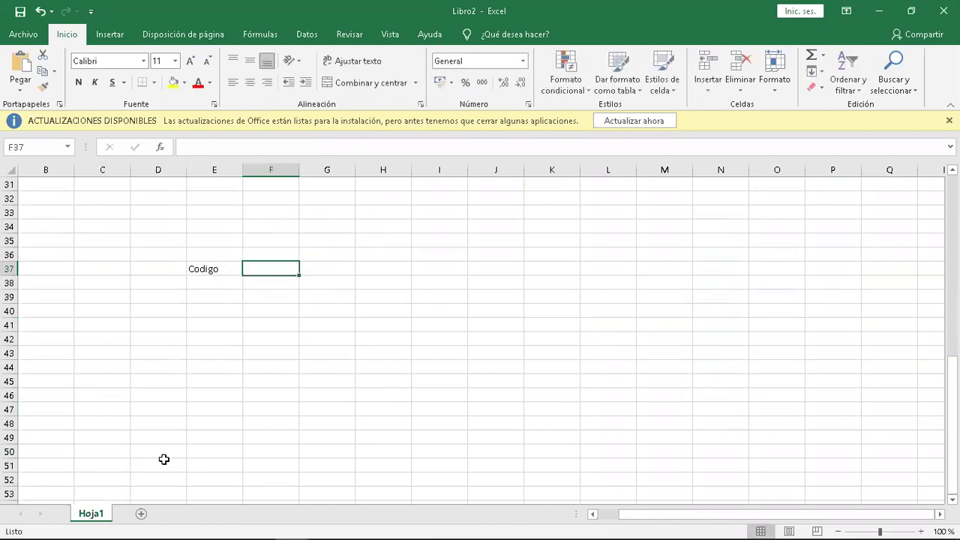
text(Producto)
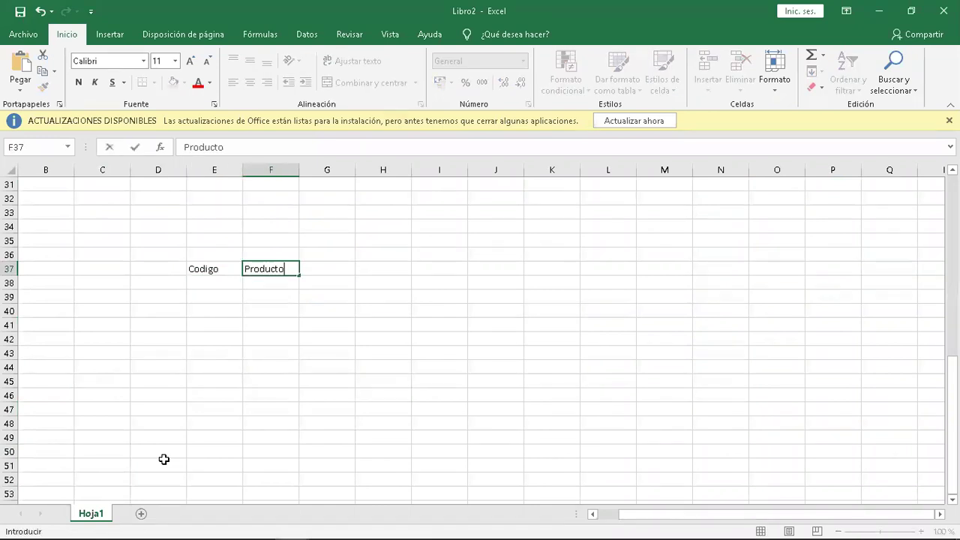
key(Tab)
text(pre)
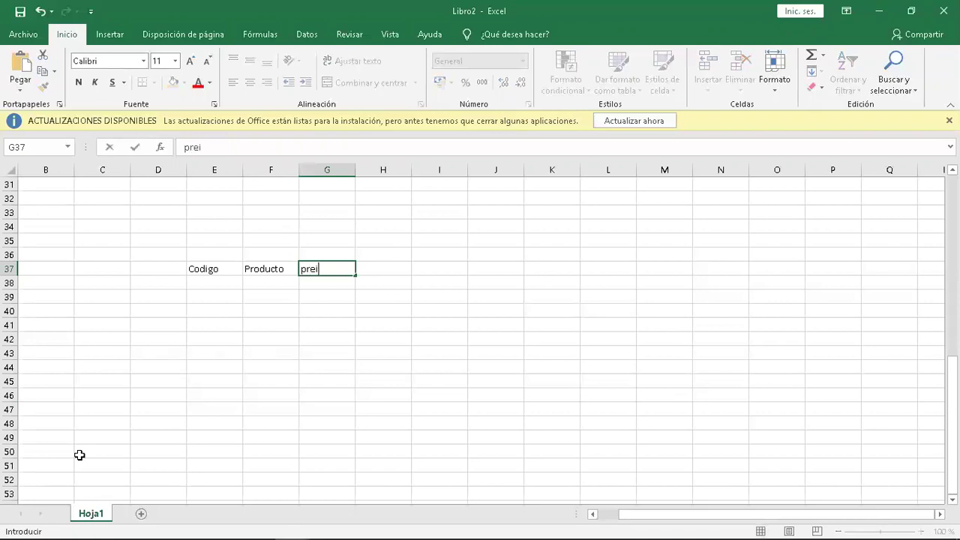
text(cio)
key(Tab)
text(existencia)
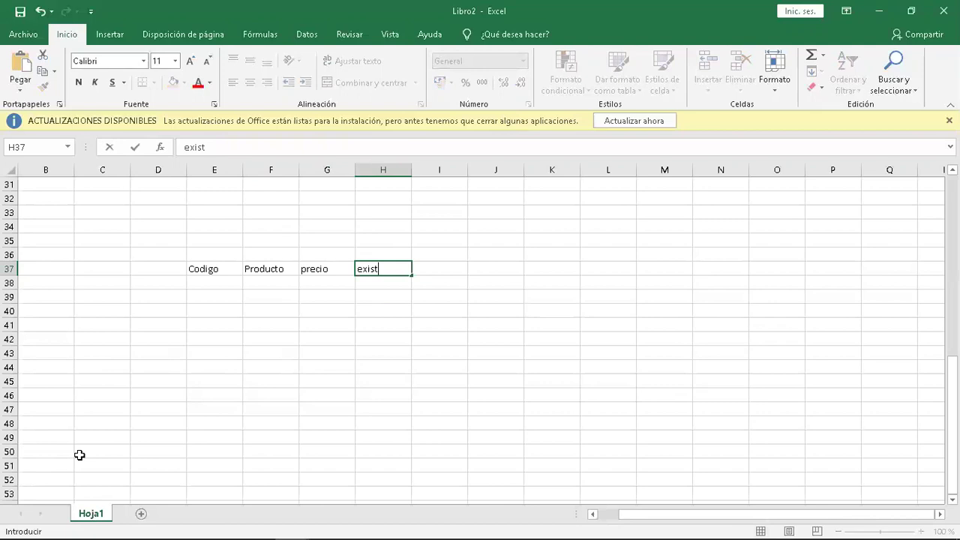
key(Return)
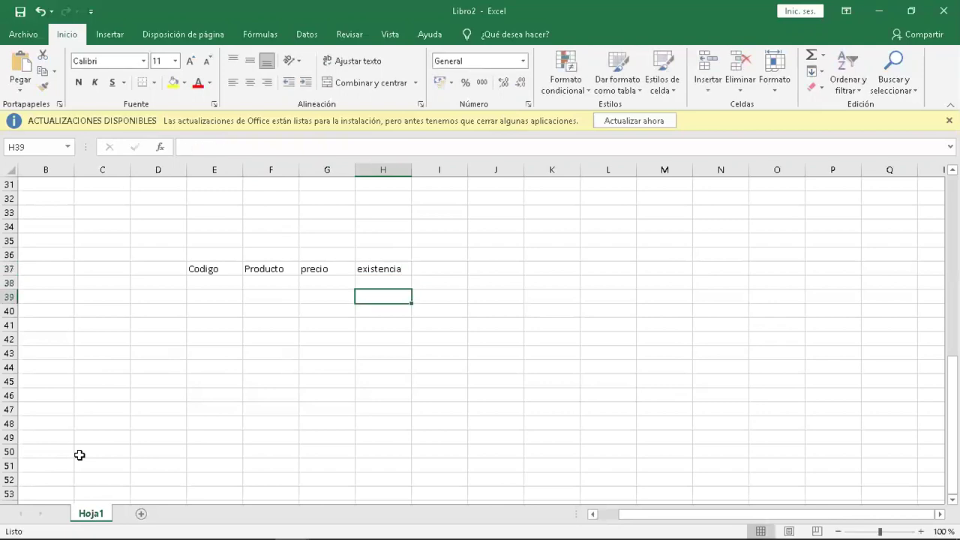
Step: Fill the Codigo column with the numbers 1 to 8 in cells E38 to E45
key(Left)
key(Left)
key(Left)
text(1)
key(Return)
text(2)
key(Return)
text(3)
key(Return)
text(4)
key(Return)
text(5)
key(Return)
text(6)
key(Return)
text(7)
key(Return)
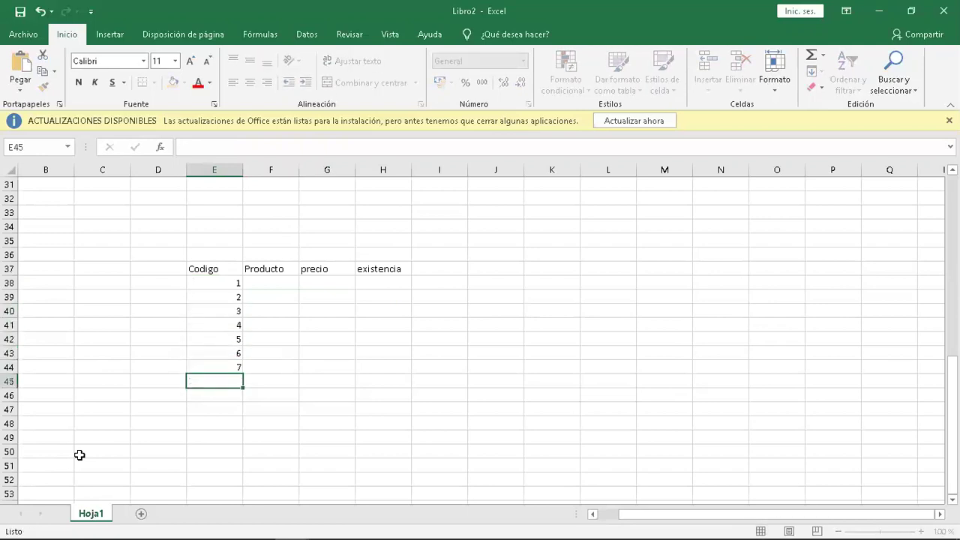
text(8)
key(Right)
Step: Enter "Leche" as the Producto for code 1 in cell F38
key(Up)
key(Up)
key(Up)
key(Up)
key(Up)
key(Up)
key(Up)
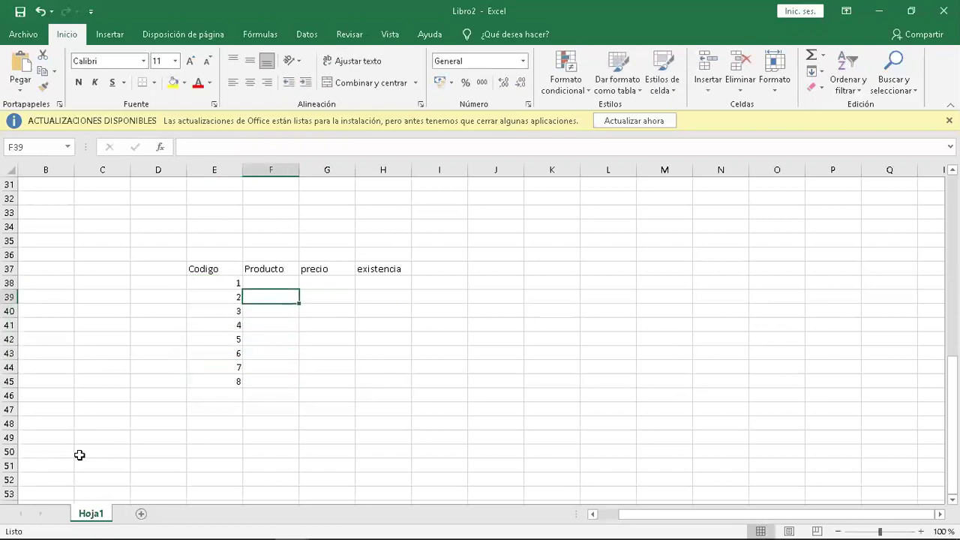
text(Leche)
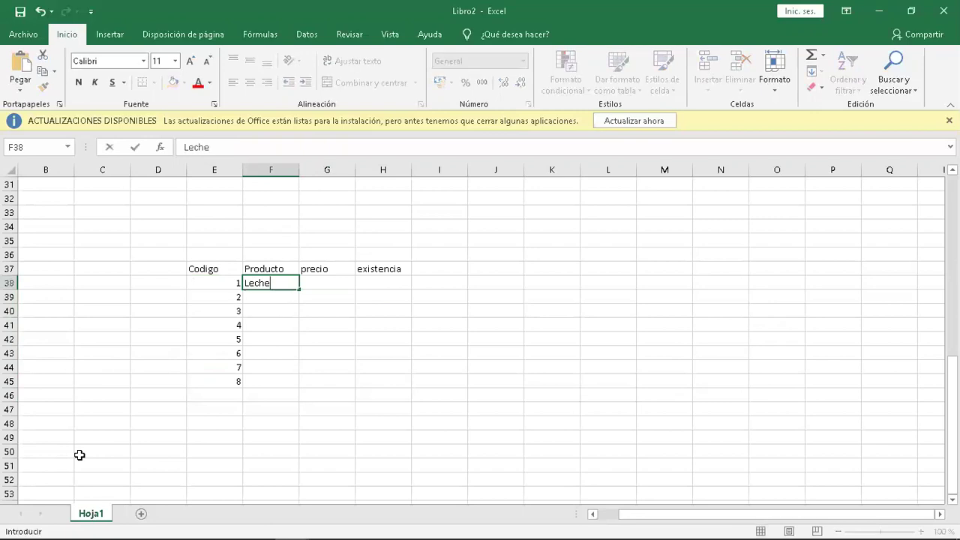
key(Return)
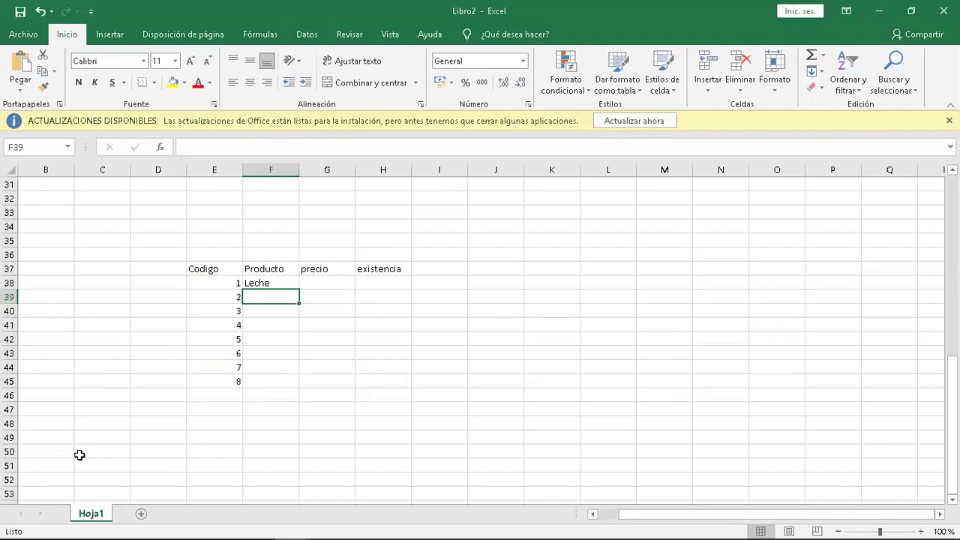
Step: Enter the products cereal, huevos, azucar and pan for codes 2 to 5 in cells F39 to F42
text(cereal)
key(Return)
text(huevos)
key(Return)
text(azucar)
key(Return)
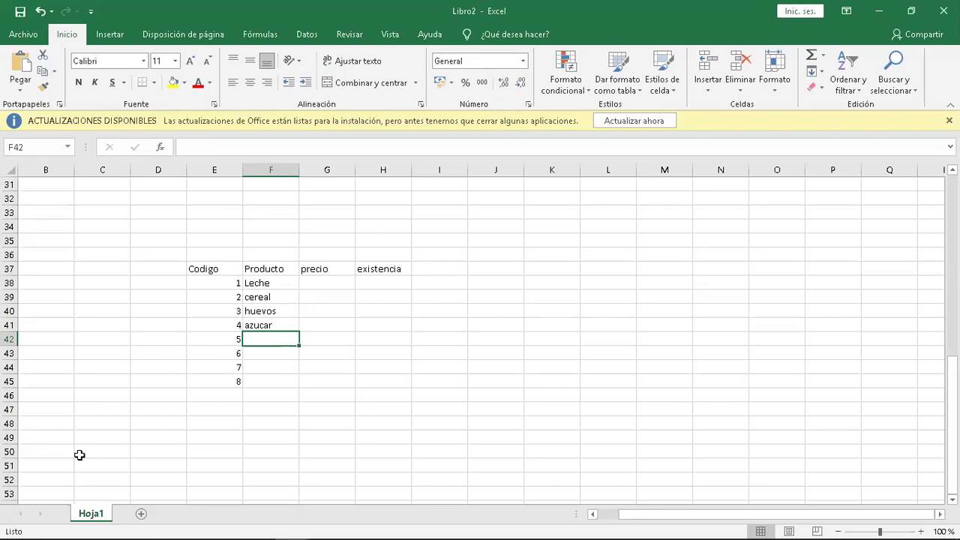
text(pan)
key(Return)
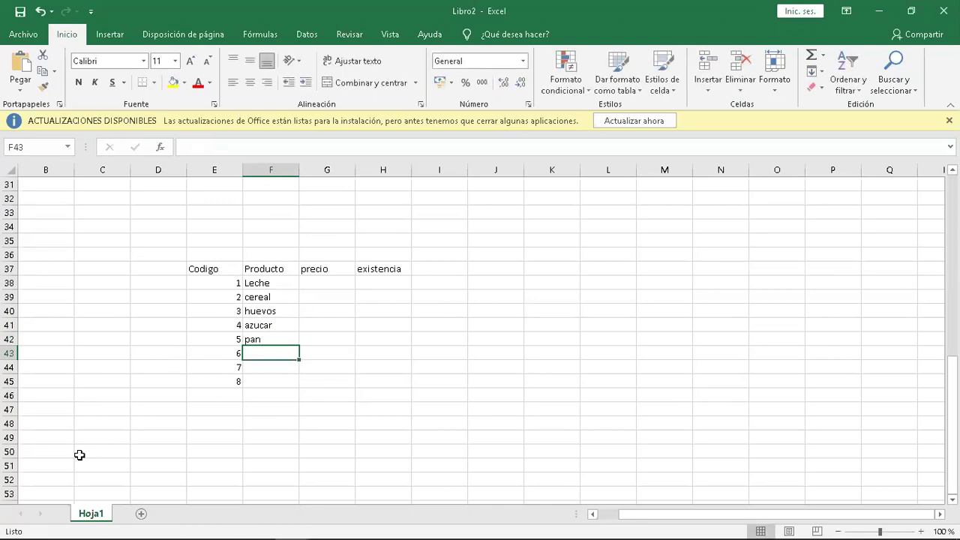
Step: Complete the Producto column with carne, galletas and aceite in cells F43 to F45
text(carne)
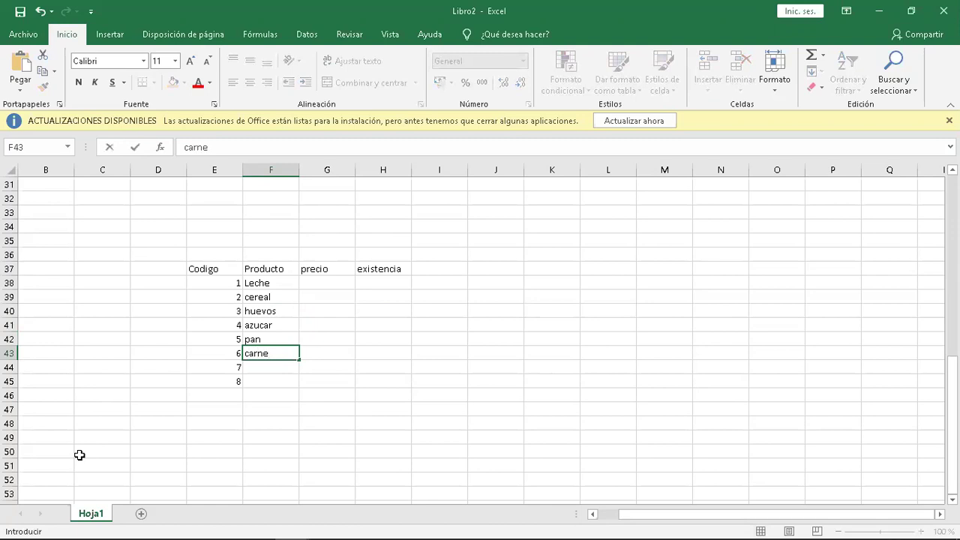
key(Return)
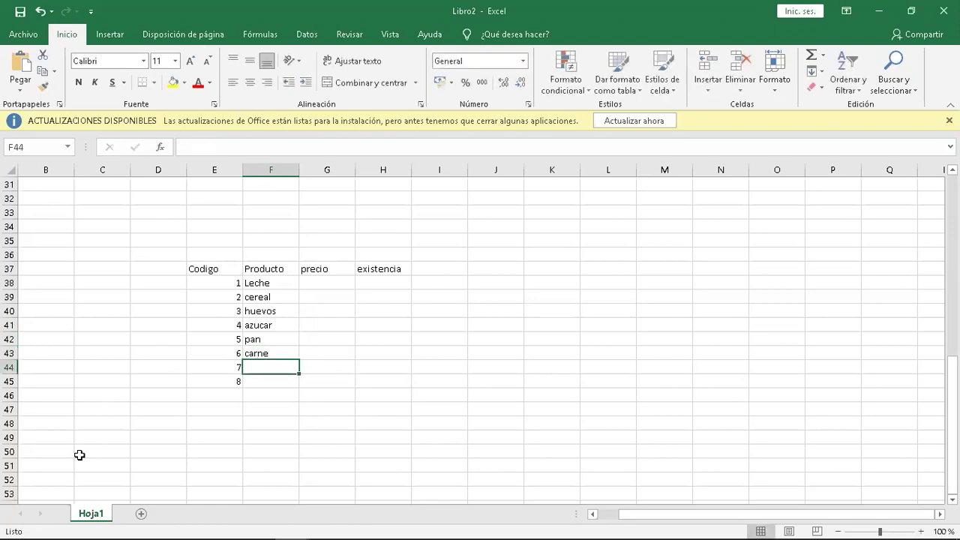
text(galletas)
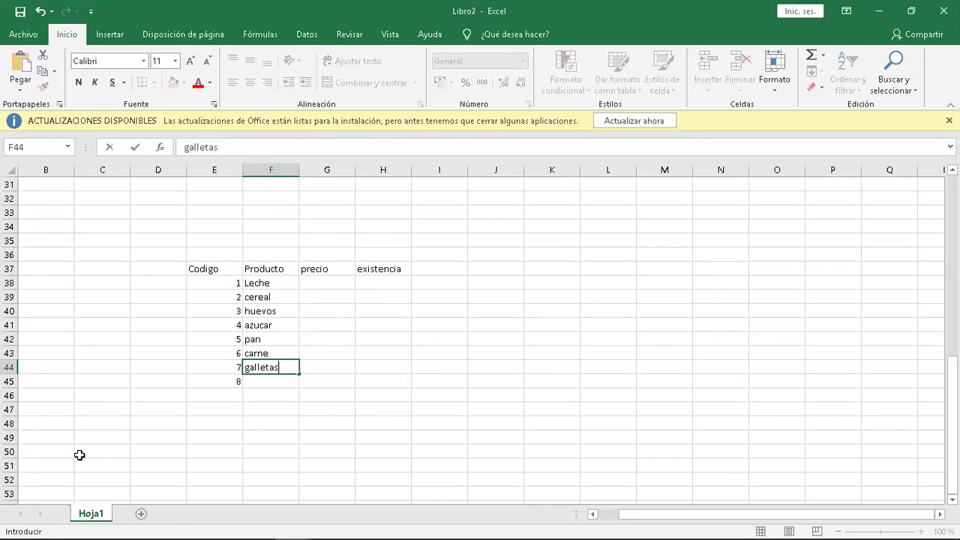
key(Return)
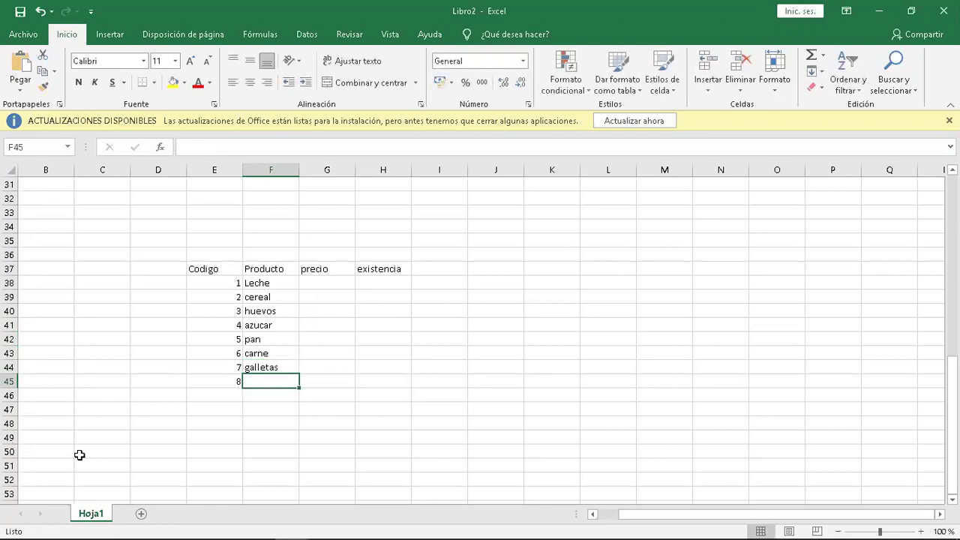
text(g)
key(BackSpace)
key(BackSpace)
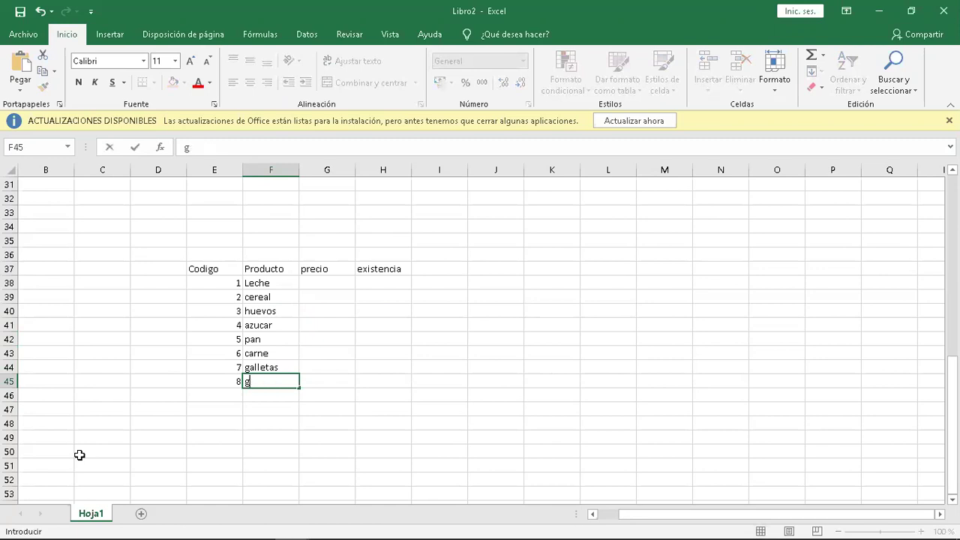
text(aceite)
key(Tab)
Step: Enter the precio values 105, 30, 30 and 14 for Leche, cereal, huevos and azucar in cells G38 to G41
key(Up)
key(Up)
key(Up)
key(Up)
key(Up)
key(Up)
key(Up)
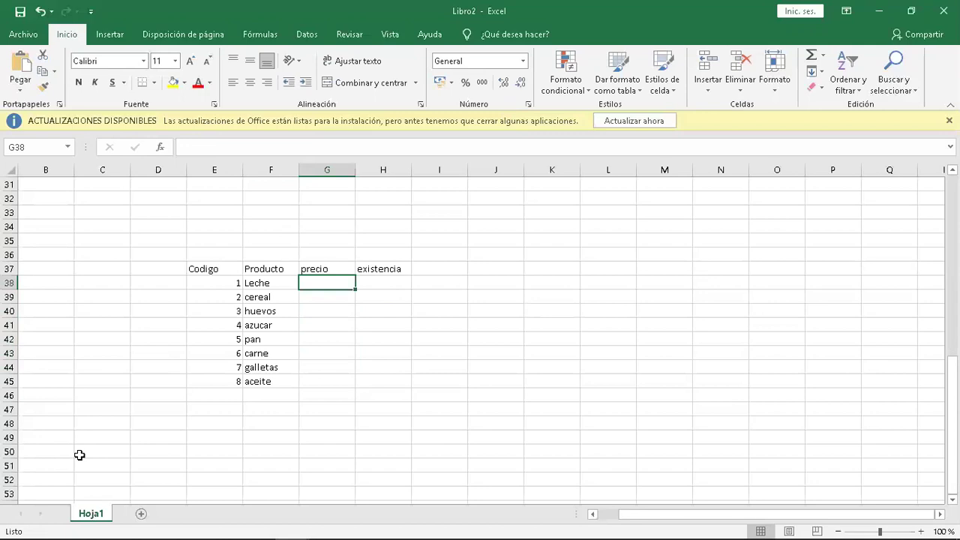
text(105)
key(Return)
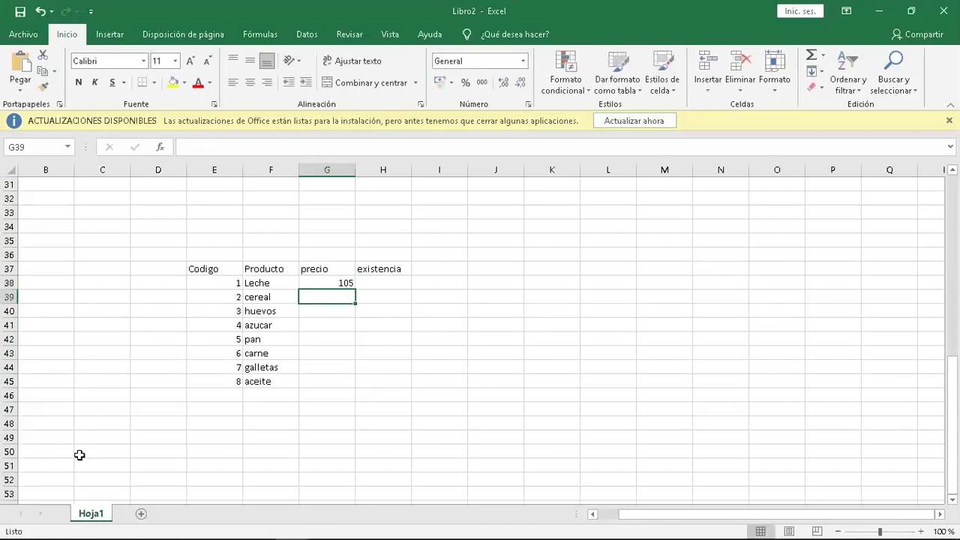
text(30)
key(Return)
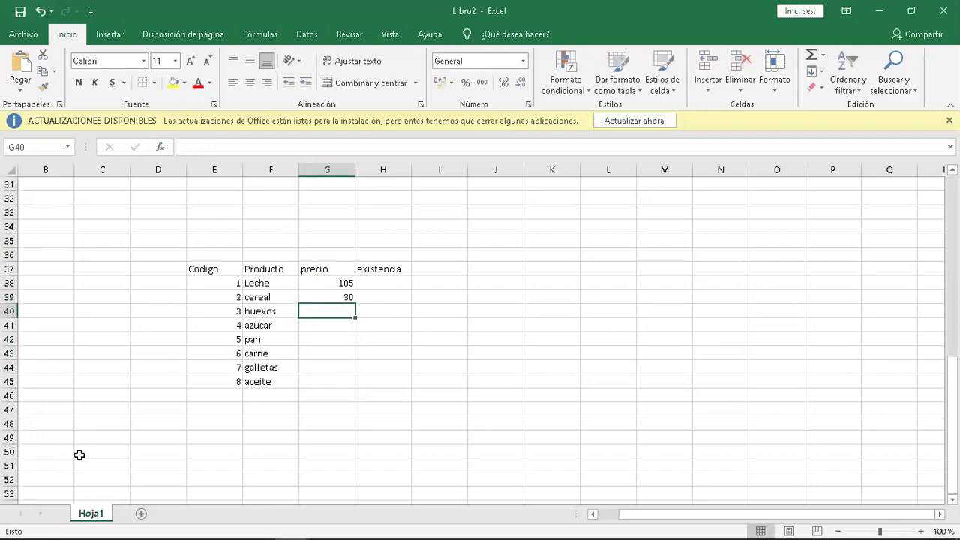
text(30)
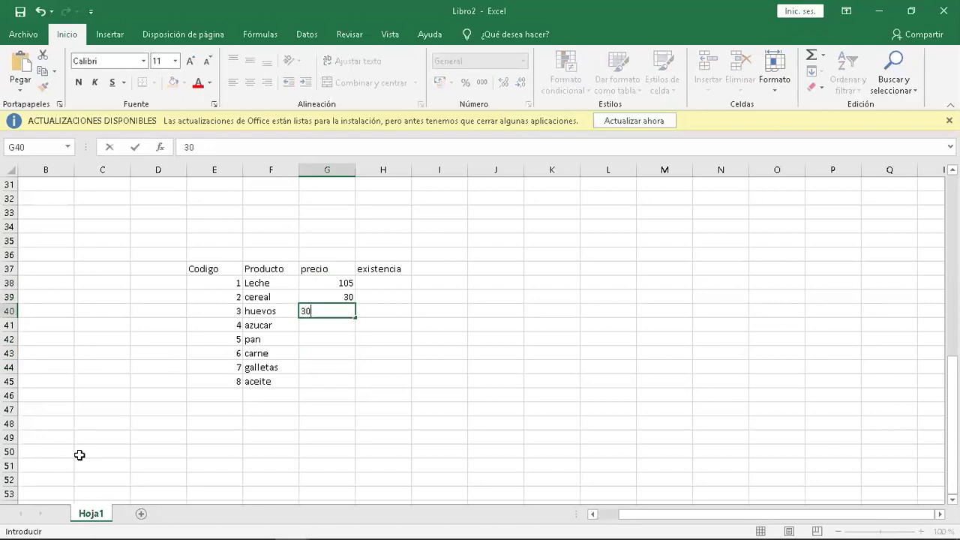
key(Return)
text(14)
key(Return)
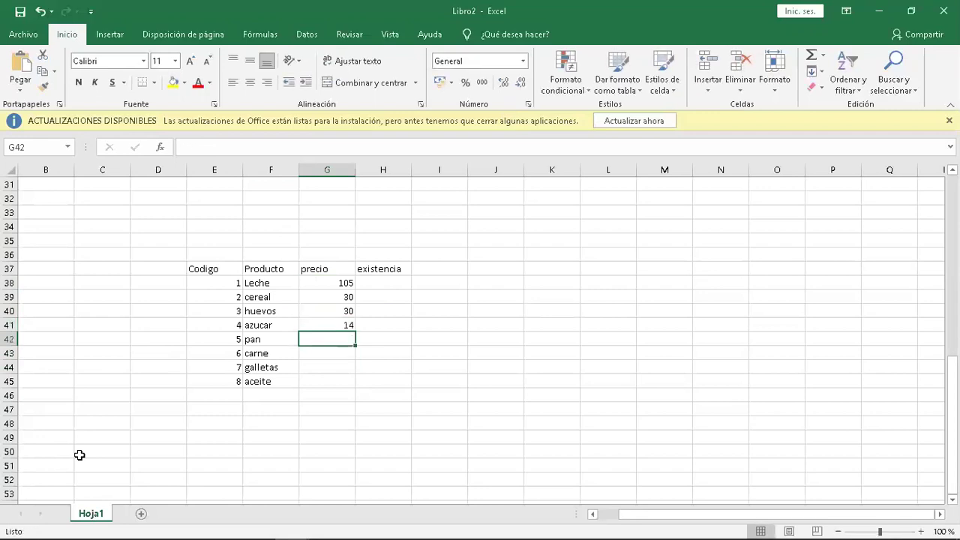
Step: Complete the precio column with 11, 32, 12 and 15 for pan, carne, galletas and aceite in cells G42 to G45
text(11)
key(Return)
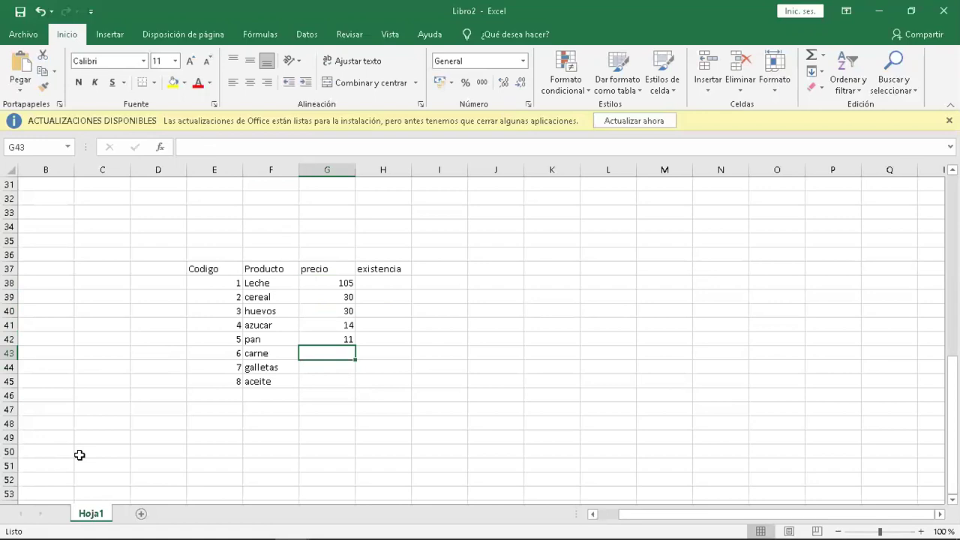
text(32)
key(Return)
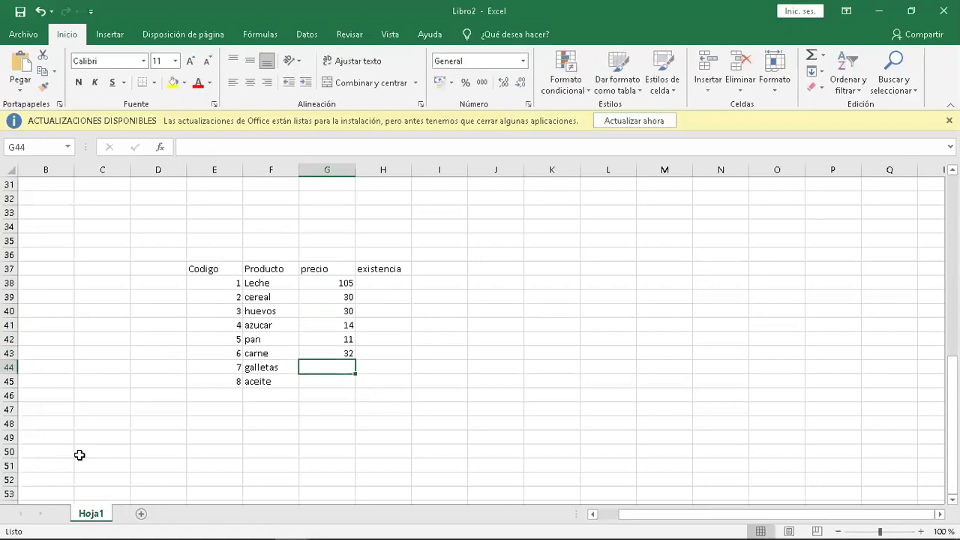
text(12)
key(Return)
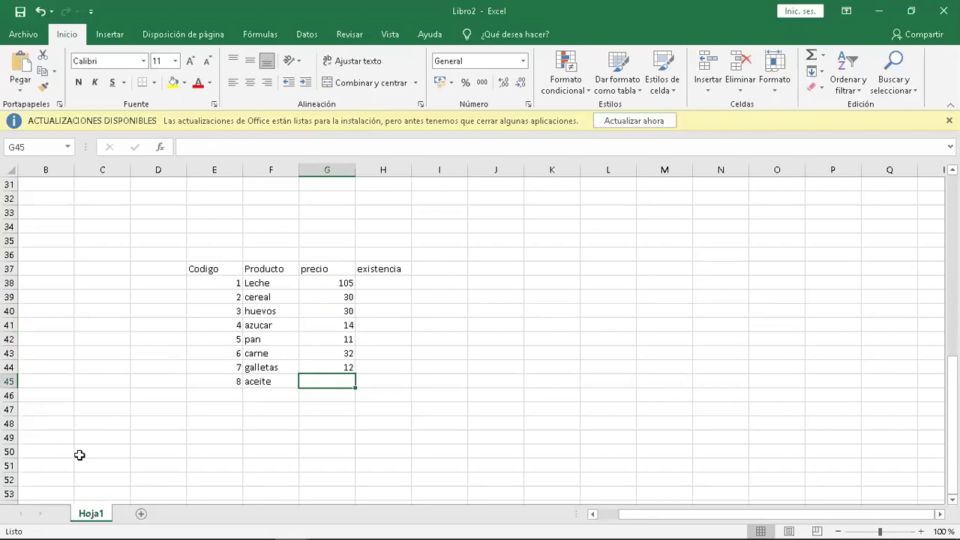
text(15)
key(Tab)
Step: Enter the existencia values 25, 10, 8 and 12 for Leche, cereal, huevos and azucar in cells H38 to H41
key(Up)
key(Up)
key(Up)
key(Up)
key(Up)
key(Up)
key(Up)
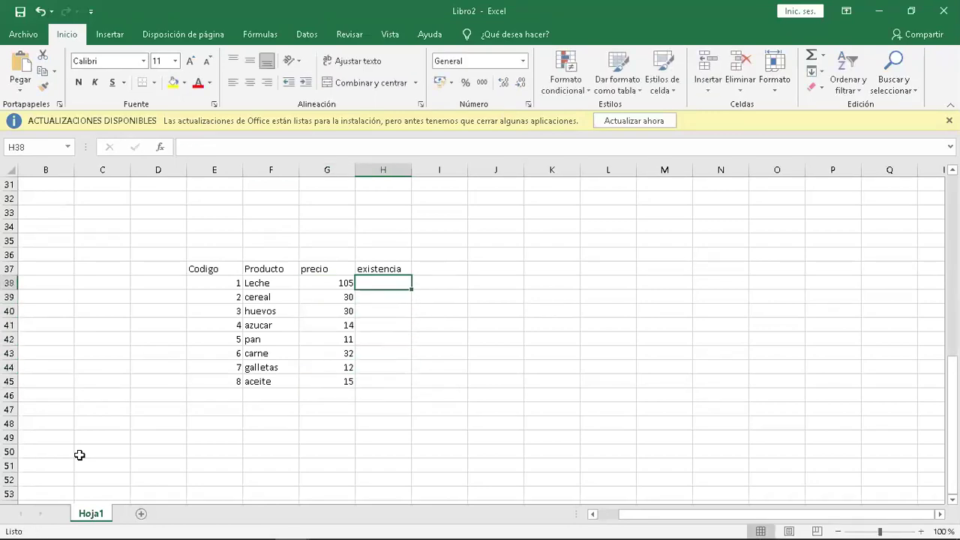
text(25)
key(Return)
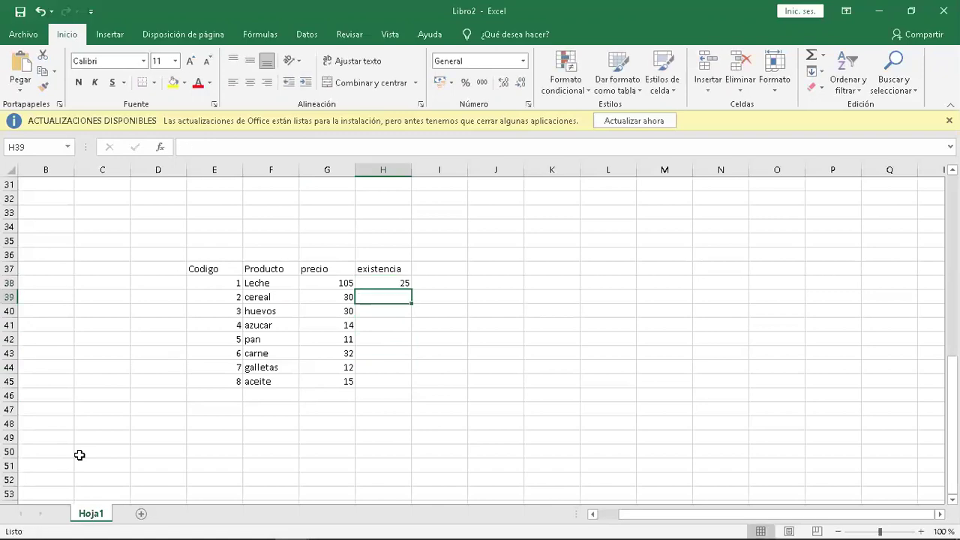
text(10)
key(Return)
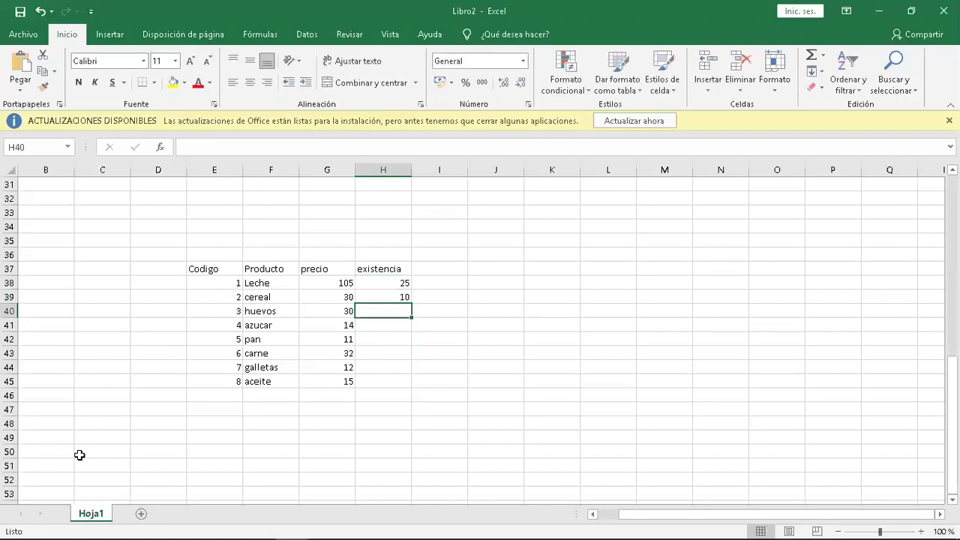
text(8)
key(Return)
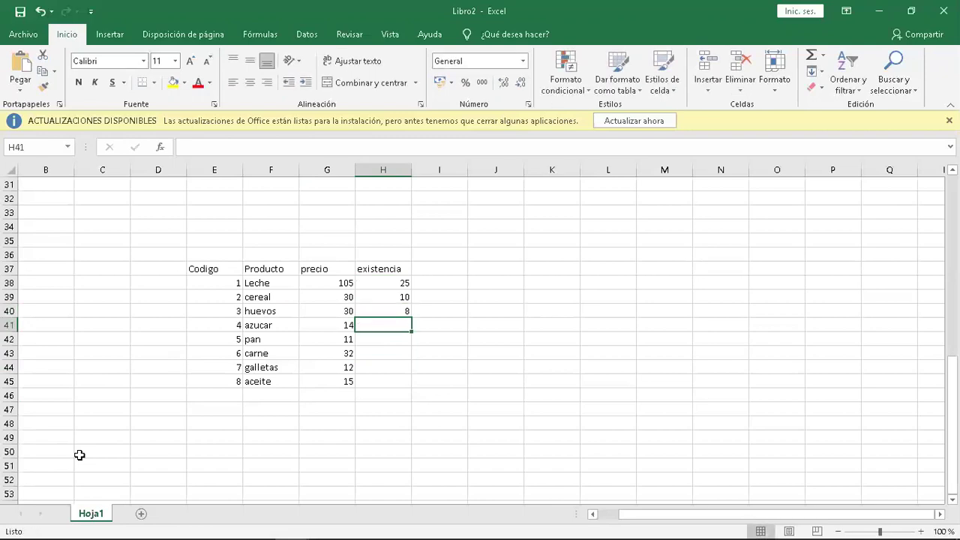
text(12)
key(Return)
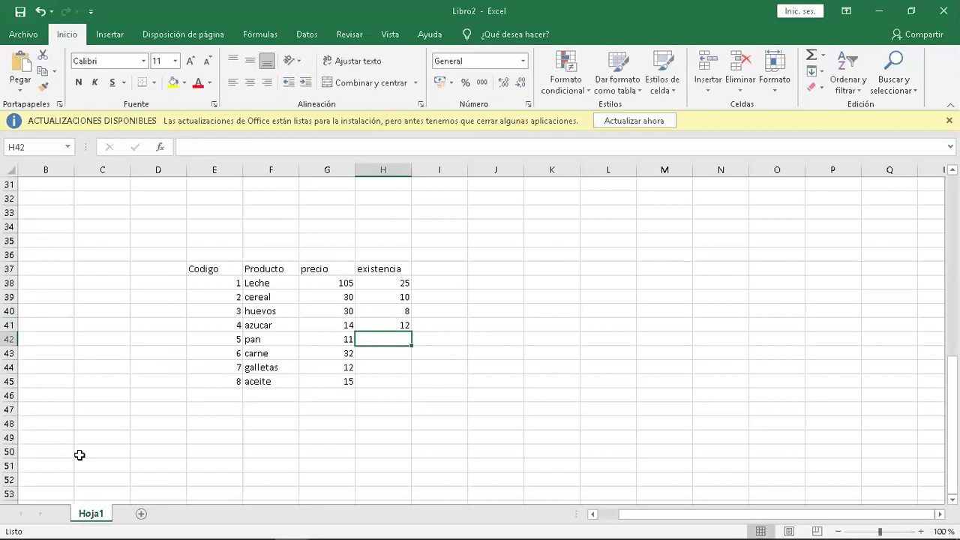
Step: Complete the existencia column with 90, 57, 18 and 20 for pan, carne, galletas and aceite in cells H42 to H45
text(90)
key(Return)
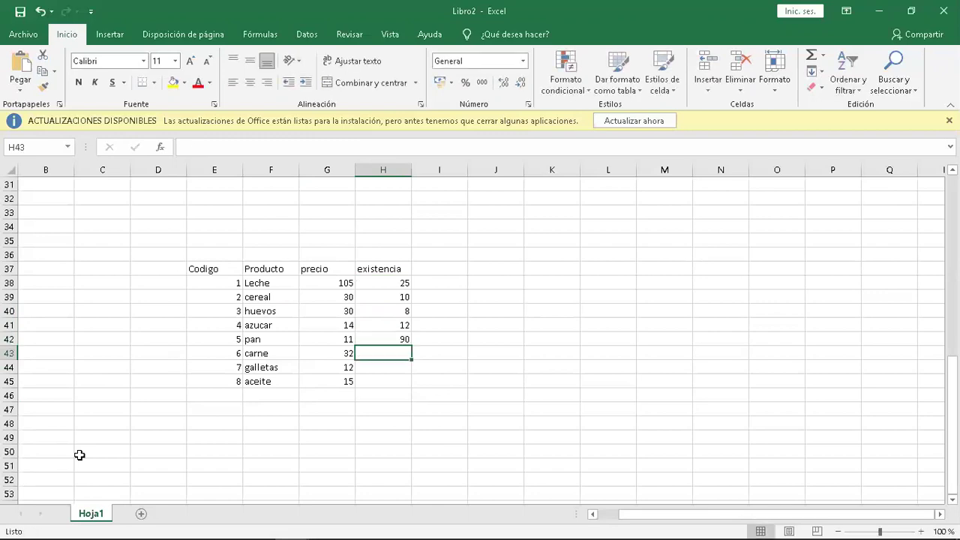
text(57)
key(Return)
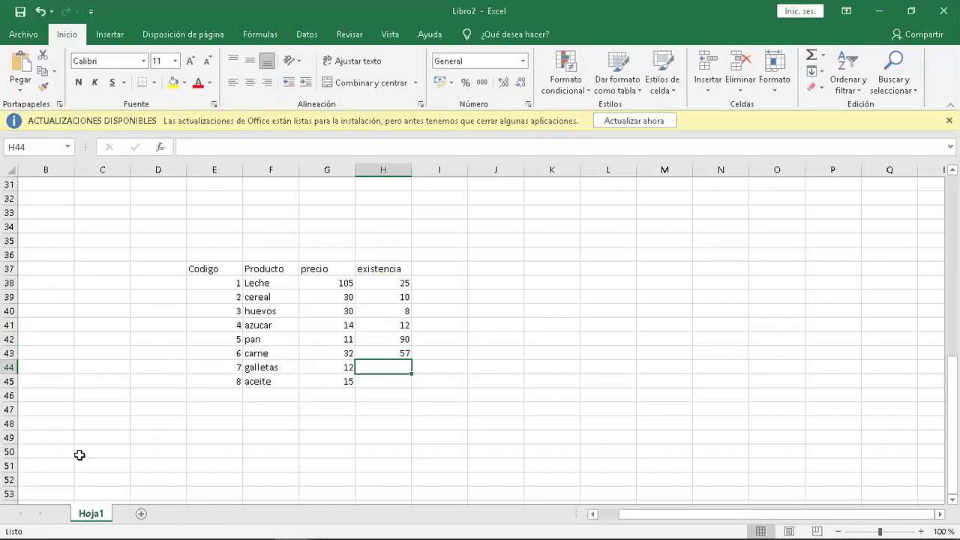
text(18)
key(Return)
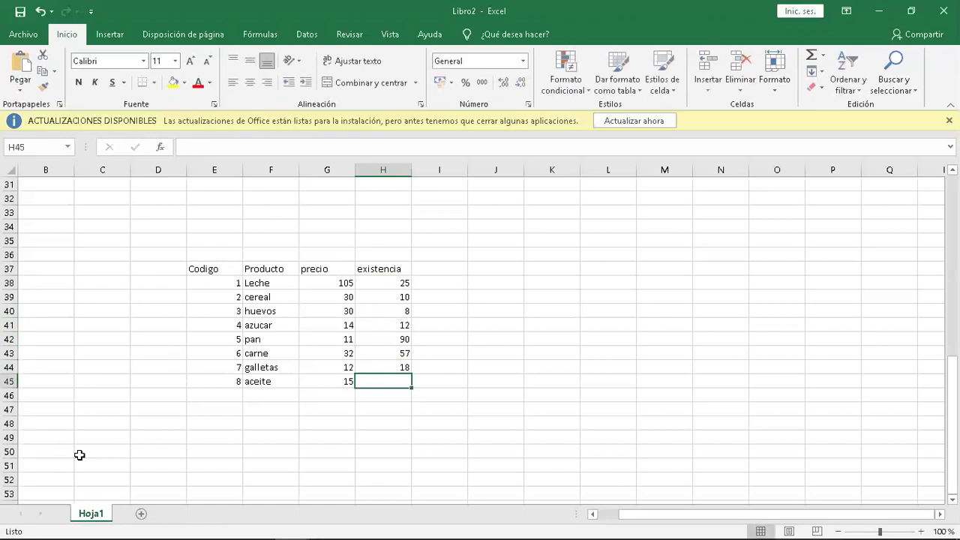
text(20)
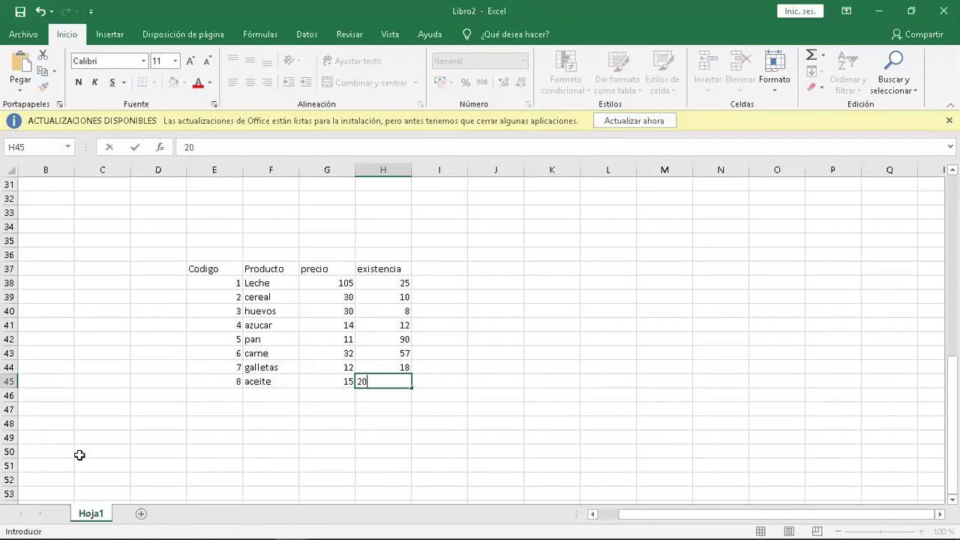
key(Return)
Step: Enter the headers Codigo and Producto in cells K38 and L38, beside the product table
key(Right)
key(Right)
key(Right)
key(Right)
key(Right)
key(Up)
key(Up)
key(Up)
key(Up)
key(Up)
key(Up)
key(Left)
key(Left)
key(Up)
key(Up)
text(Codigo)
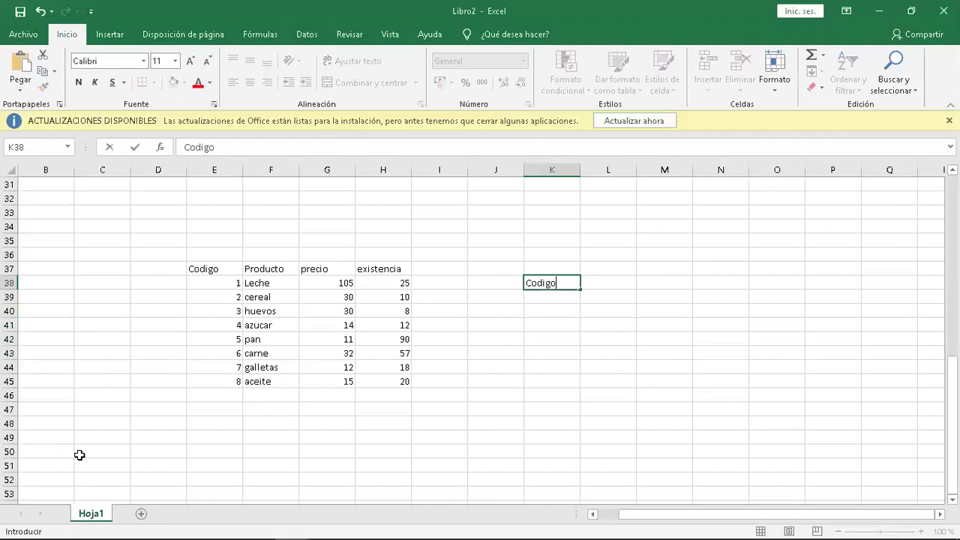
key(Right)
text(Producto)
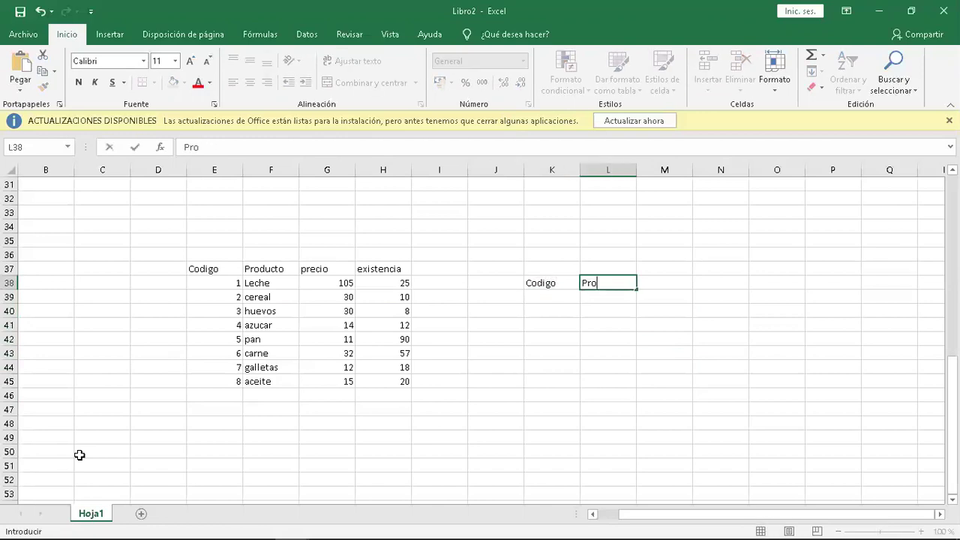
key(Down)
key(Down)
key(Down)
key(Down)
key(Down)
key(Down)
key(Down)
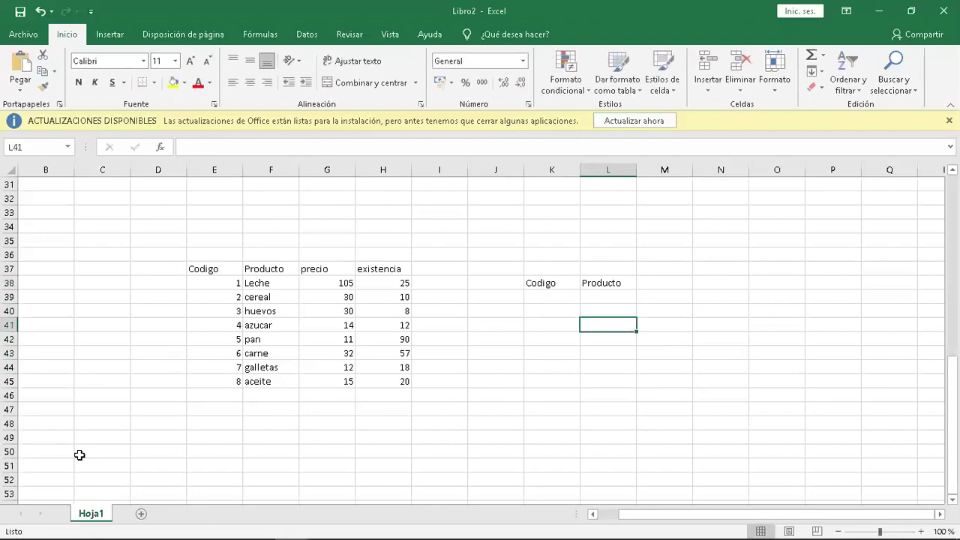
key(Left)
key(Left)
key(Right)
key(Up)
key(Up)
key(Up)
key(Up)
key(Up)
key(Up)
key(Up)
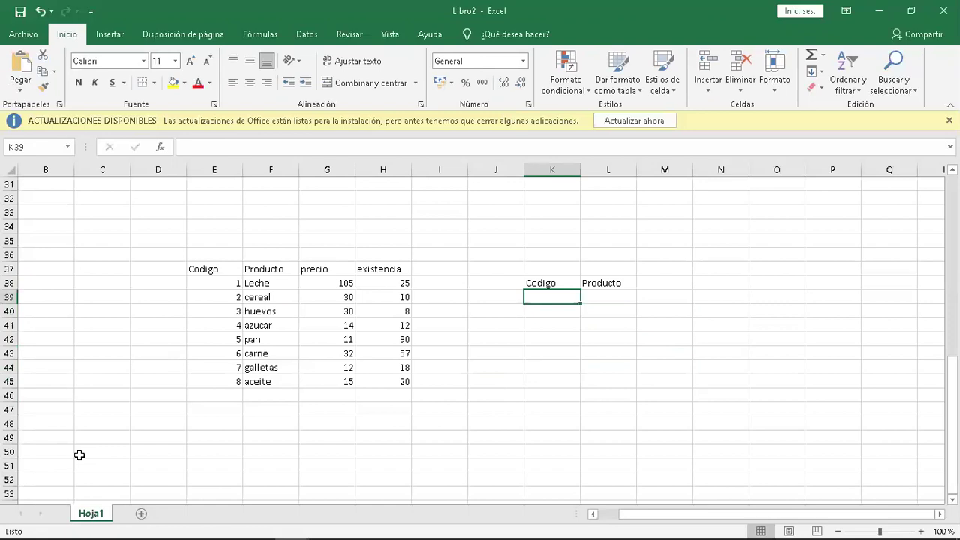
Step: Enter the headers Producto and Precio in cells N38 and O38, one column away from the Codigo/Producto pair
key(Right)
key(Right)
key(Right)
text(Producto)
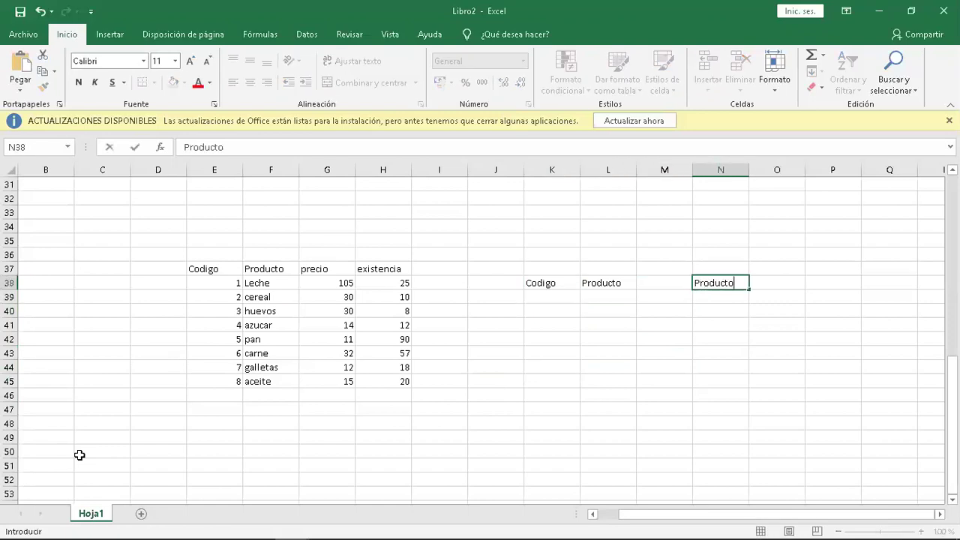
key(Tab)
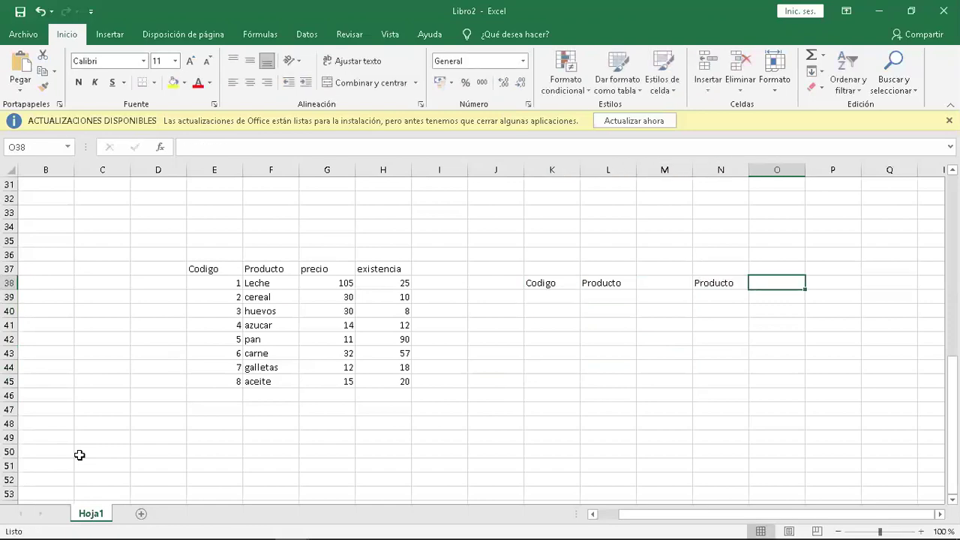
text(Precio)
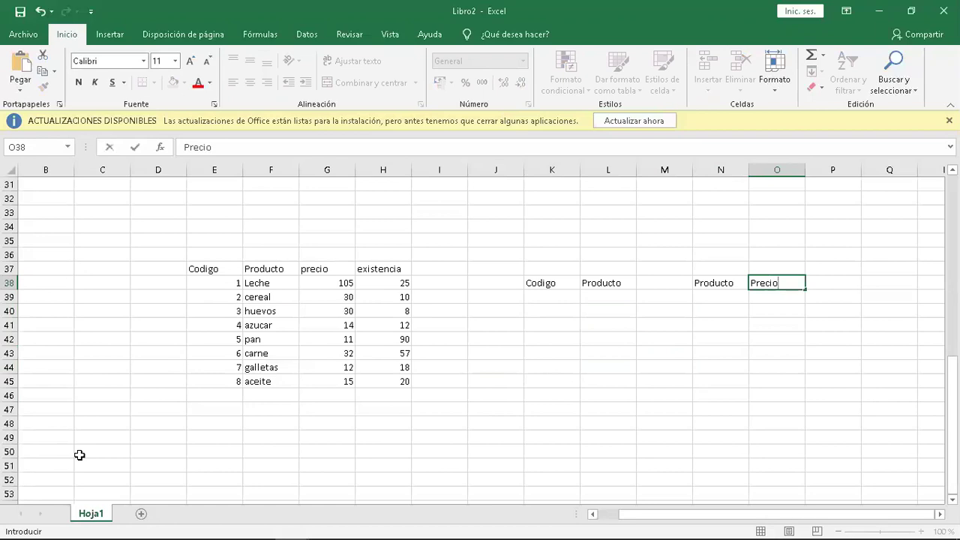
key(Return)
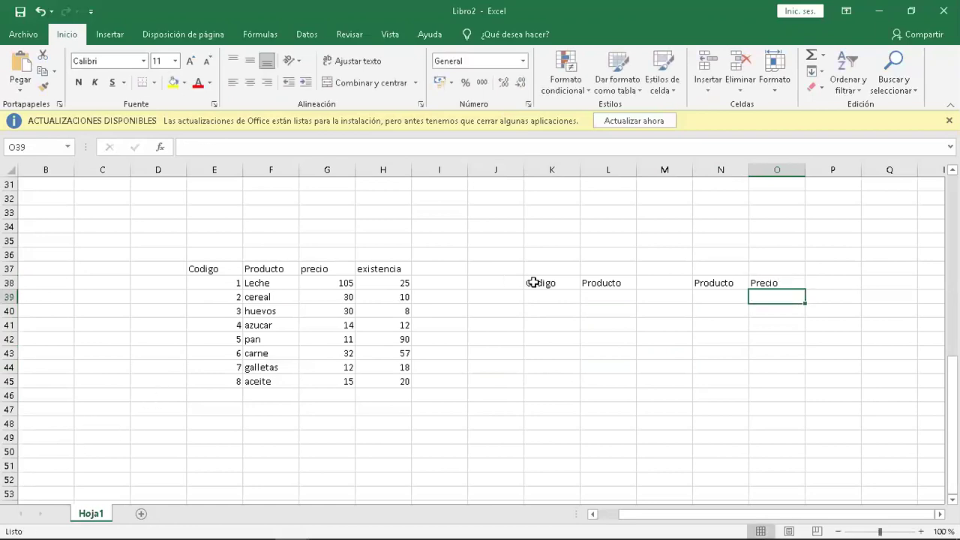
Step: Apply outside borders to the small Codigo/Producto block in cells K38 to L39
click(568, 282)
drag(568, 283, 602, 300)
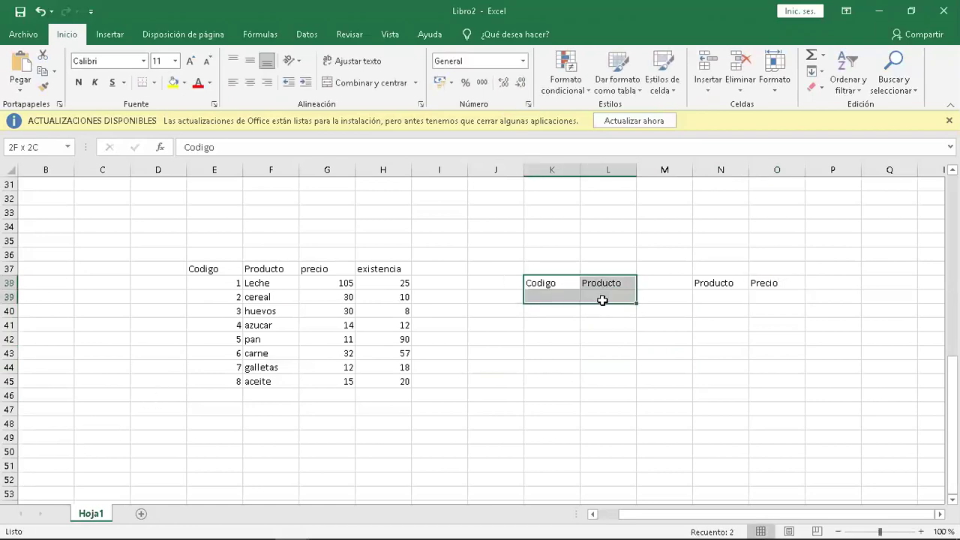
click(155, 83)
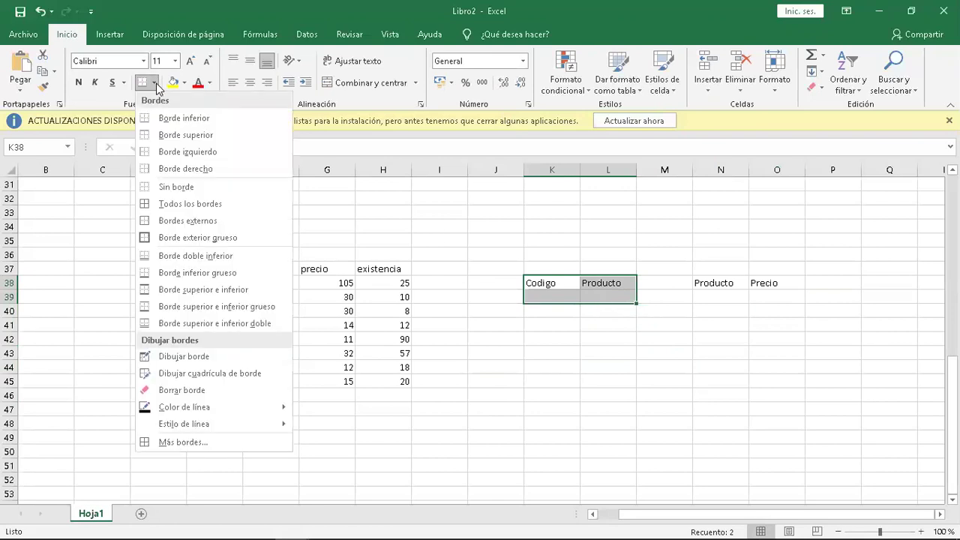
click(188, 221)
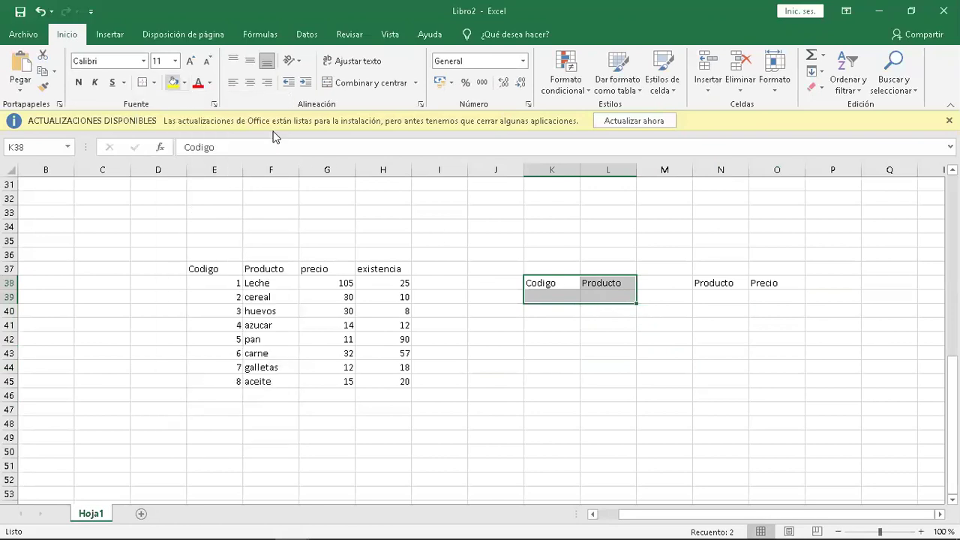
Step: Apply all borders to the Codigo/Producto block in cells K38 to L39 and fill its two header cells yellow
click(155, 82)
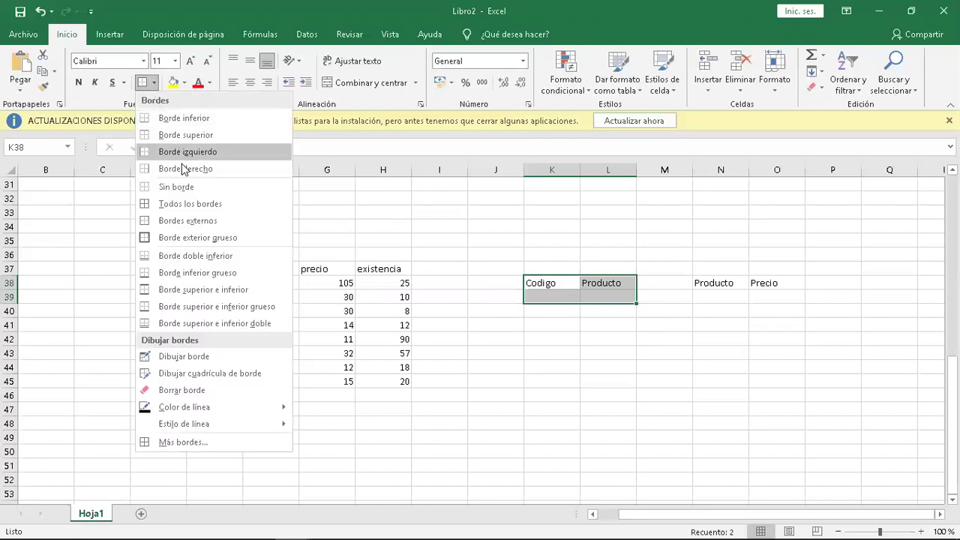
click(184, 204)
drag(553, 284, 593, 283)
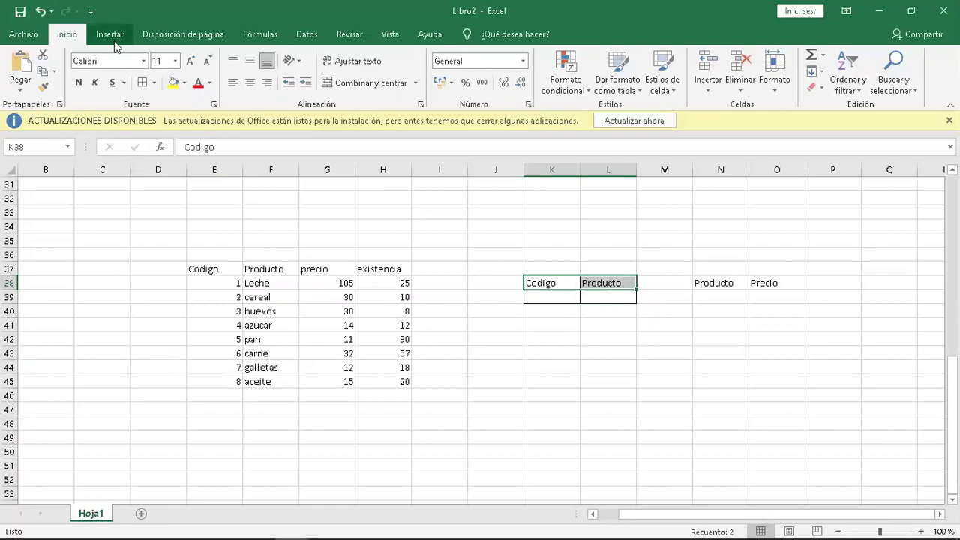
click(174, 83)
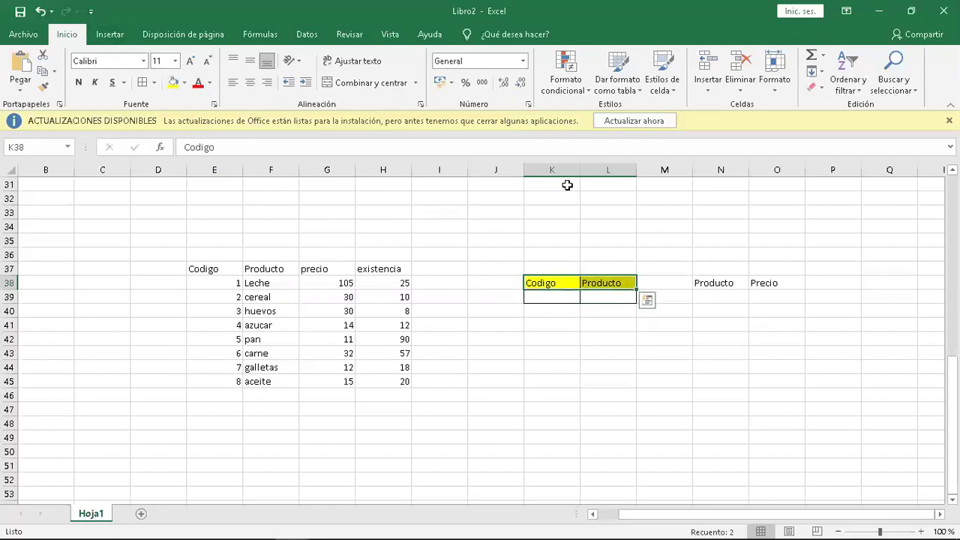
Step: Widen columns K and L of the Codigo/Producto block
drag(582, 172, 717, 171)
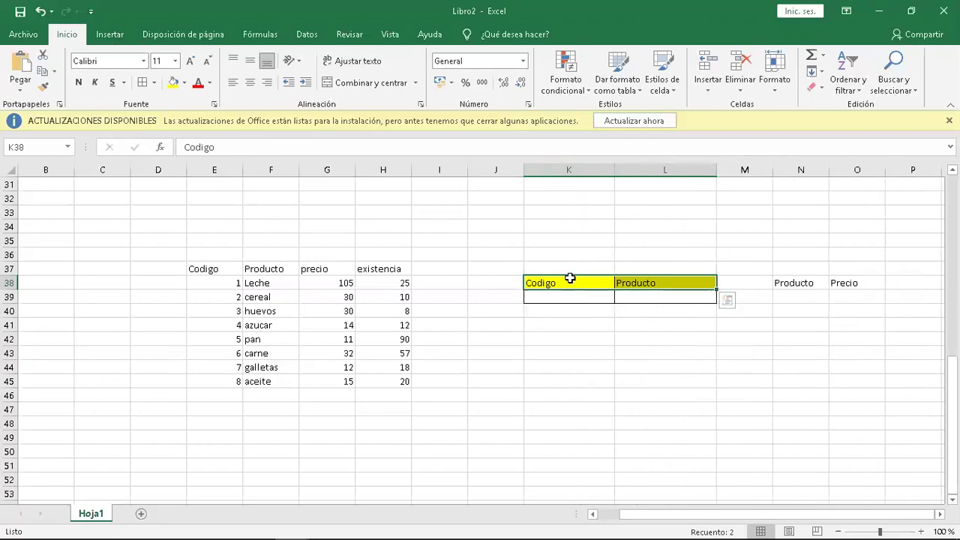
click(570, 294)
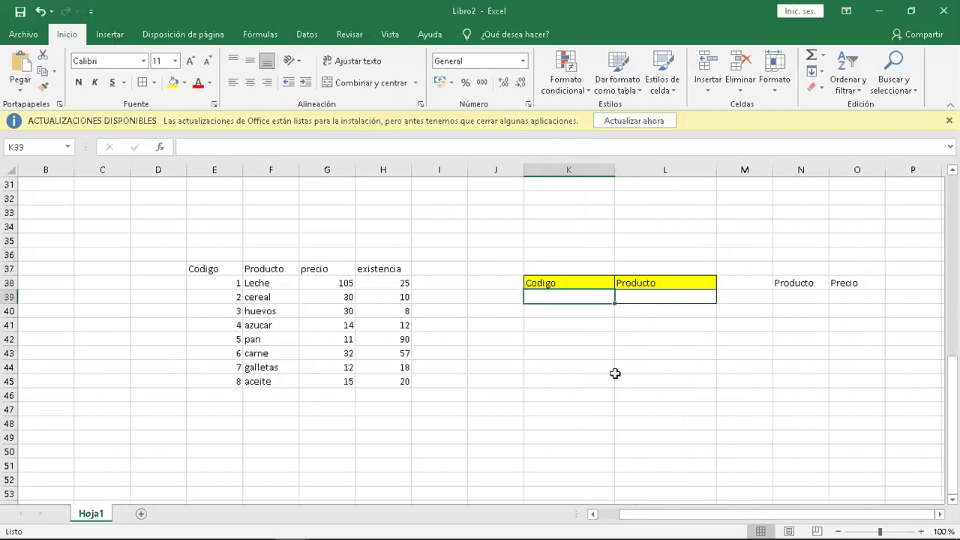
key(Right)
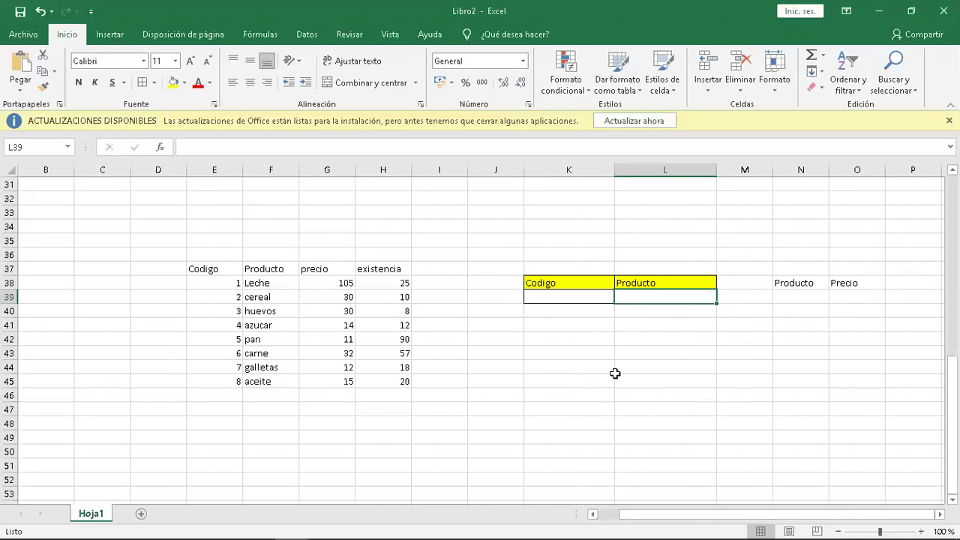
key(Left)
Step: Begin a BUSCARV formula in cell L39, under the Producto header of the yellow block
key(Right)
text(+)
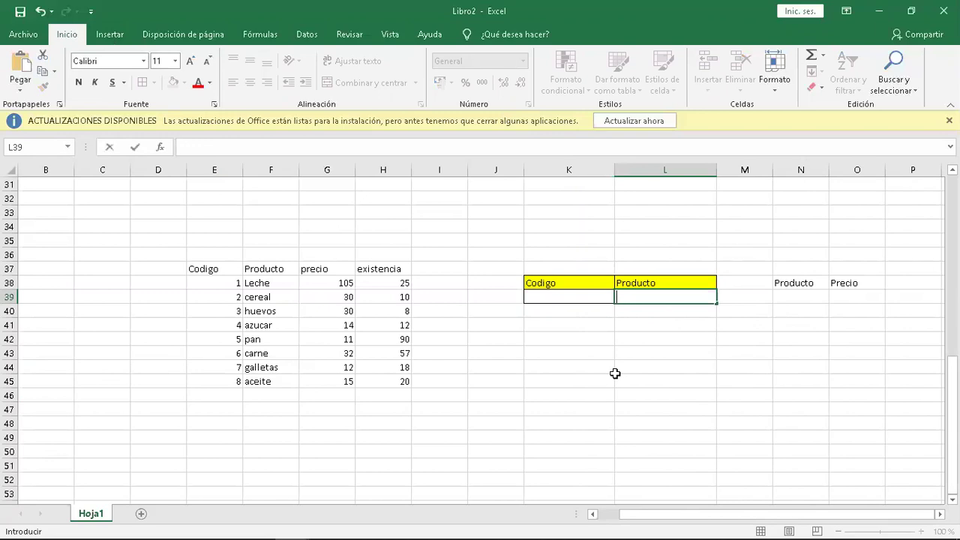
key(BackSpace)
text(=)
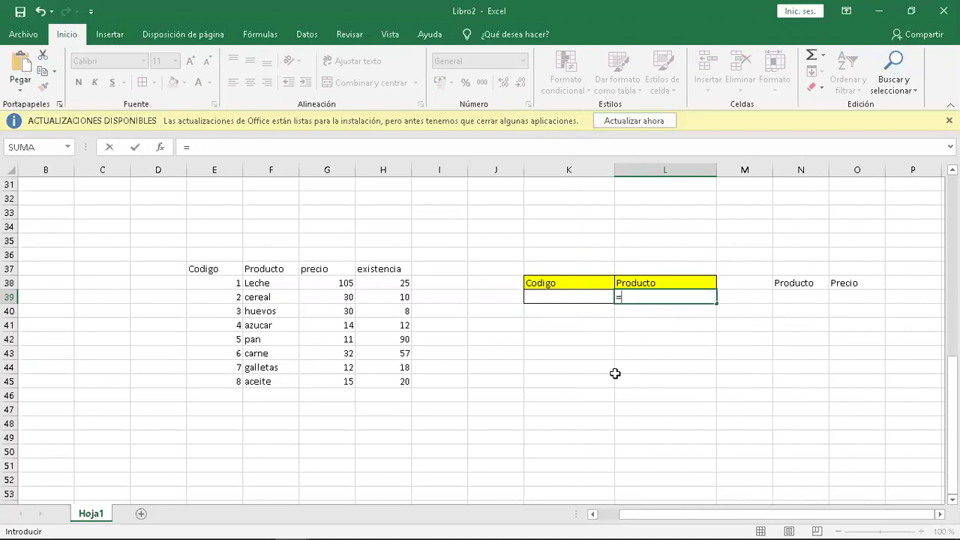
text(blusca)
key(BackSpace)
key(BackSpace)
key(BackSpace)
key(BackSpace)
key(BackSpace)
text(i)
key(BackSpace)
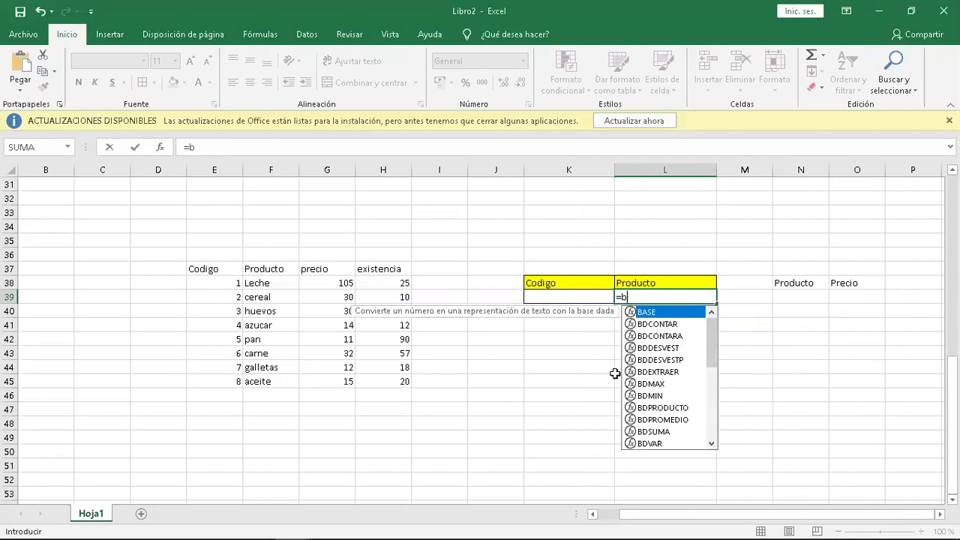
text(usca)
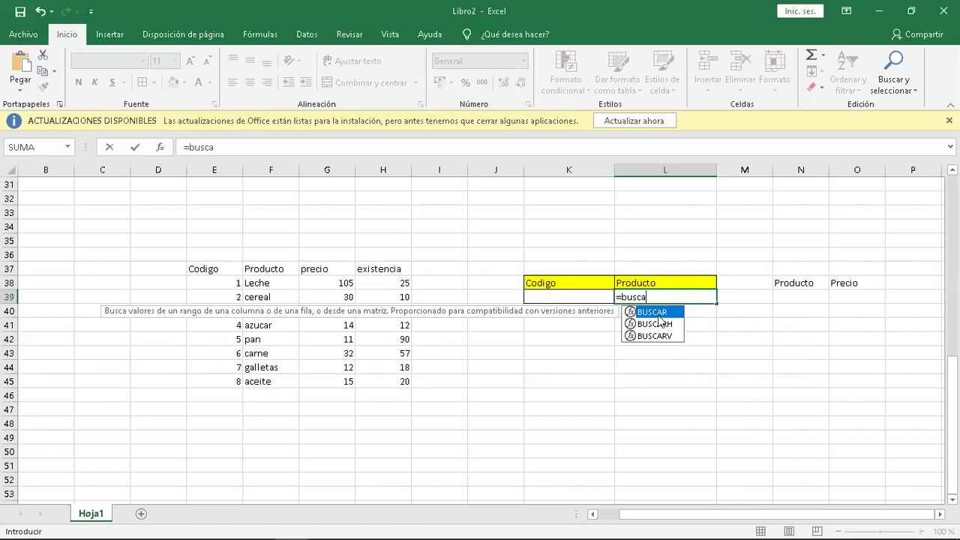
click(655, 337)
double_click(654, 337)
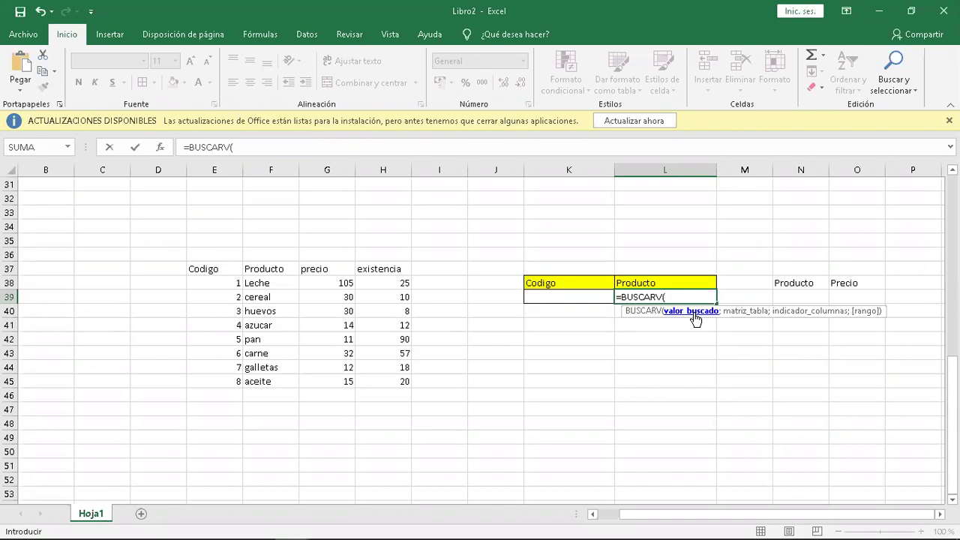
click(580, 297)
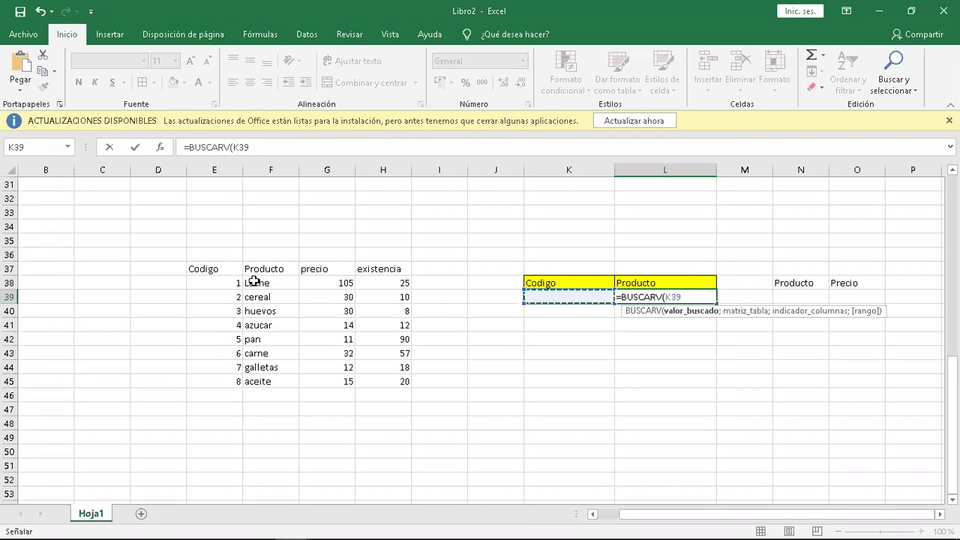
drag(228, 282, 403, 384)
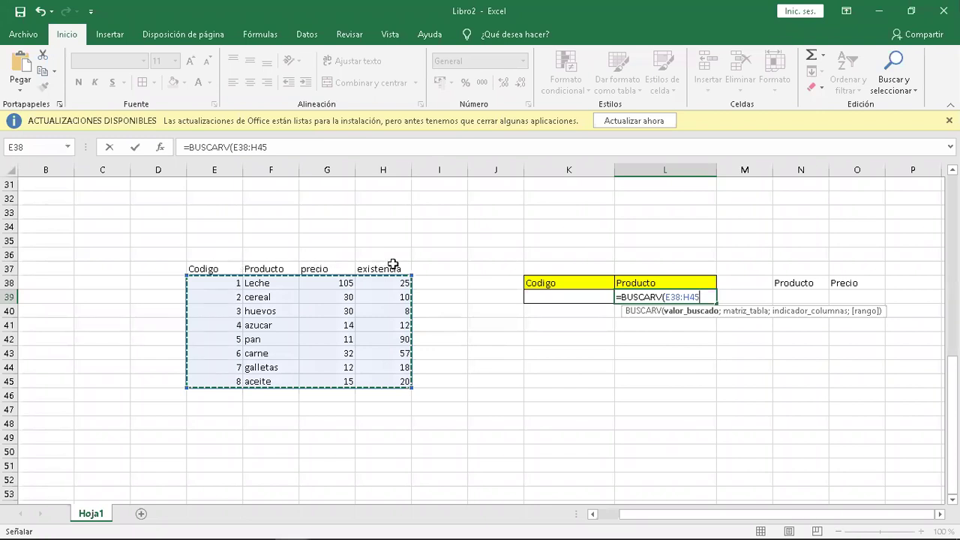
text(;)
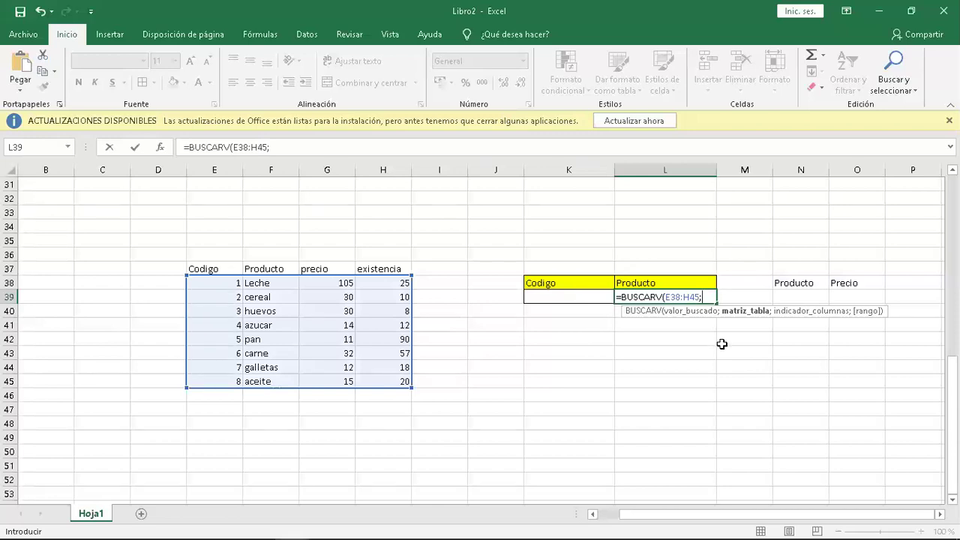
key(BackSpace)
key(BackSpace)
key(BackSpace)
key(BackSpace)
key(BackSpace)
key(BackSpace)
key(BackSpace)
key(BackSpace)
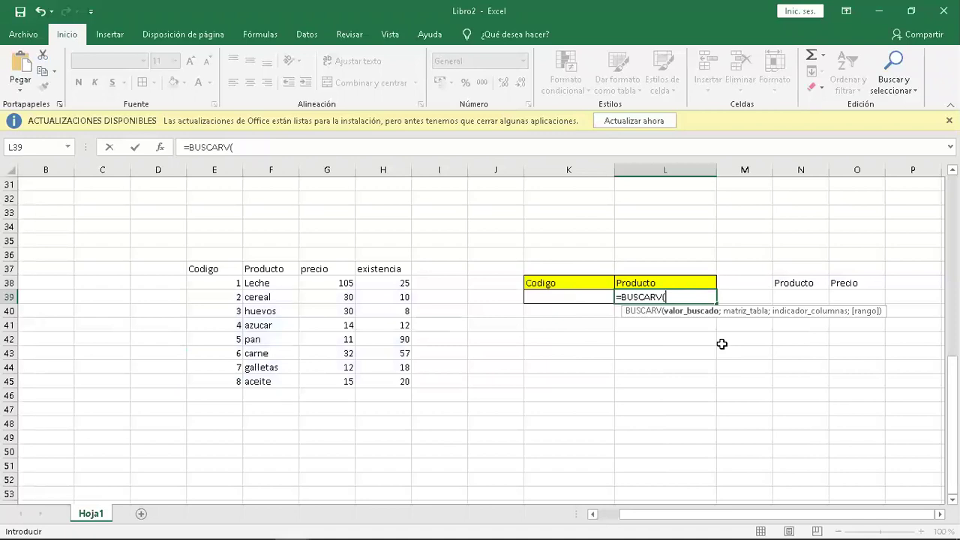
Step: Give the BUSCARV formula K39 as lookup value, E38:H45 as table range and 2 as column index
click(579, 298)
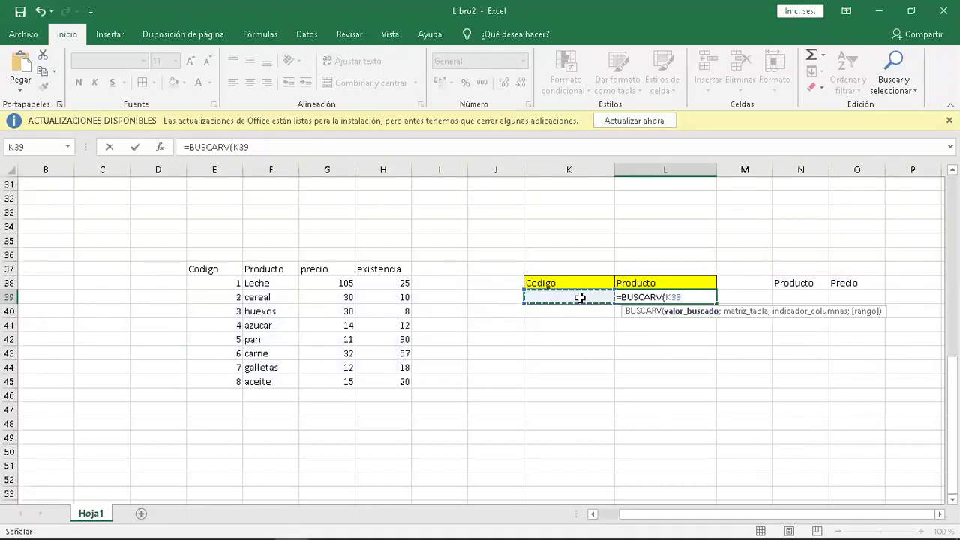
text(;)
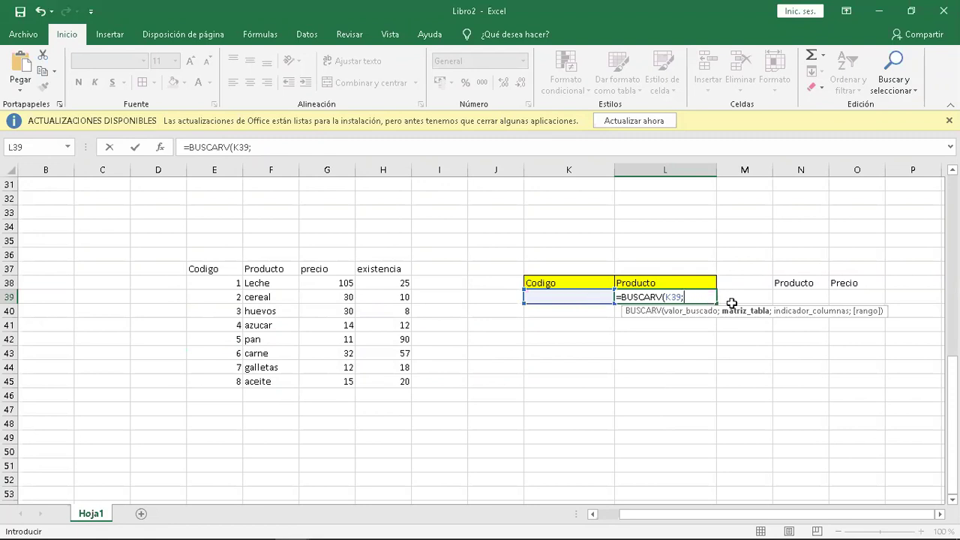
drag(232, 284, 381, 380)
text(;2:)
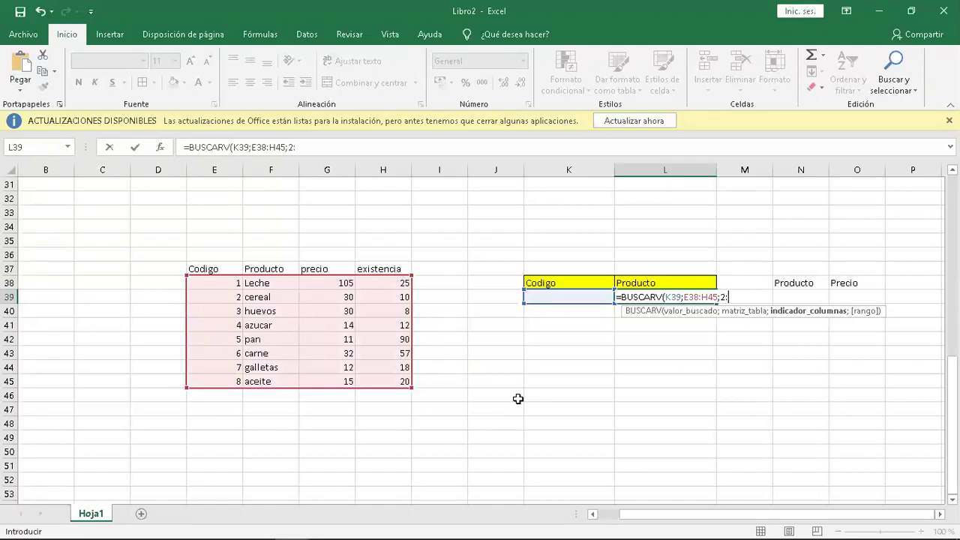
key(BackSpace)
text(;)
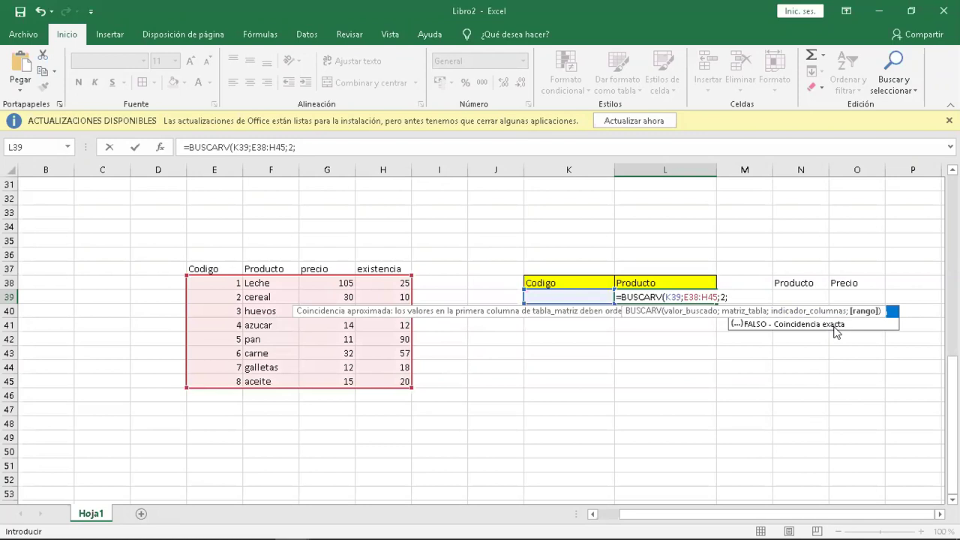
Step: Set the BUSCARV match argument to FALSO for an exact match and complete the formula in L39
click(754, 329)
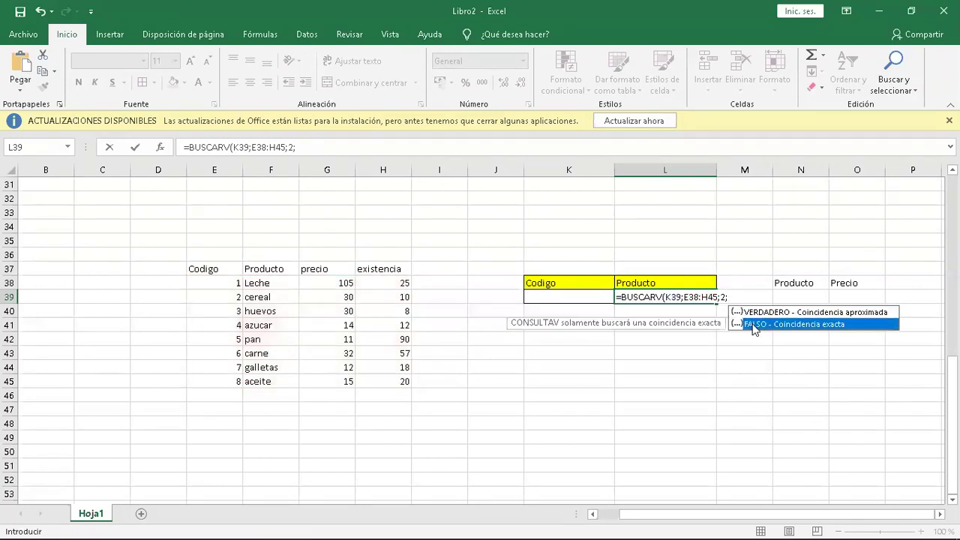
double_click(754, 327)
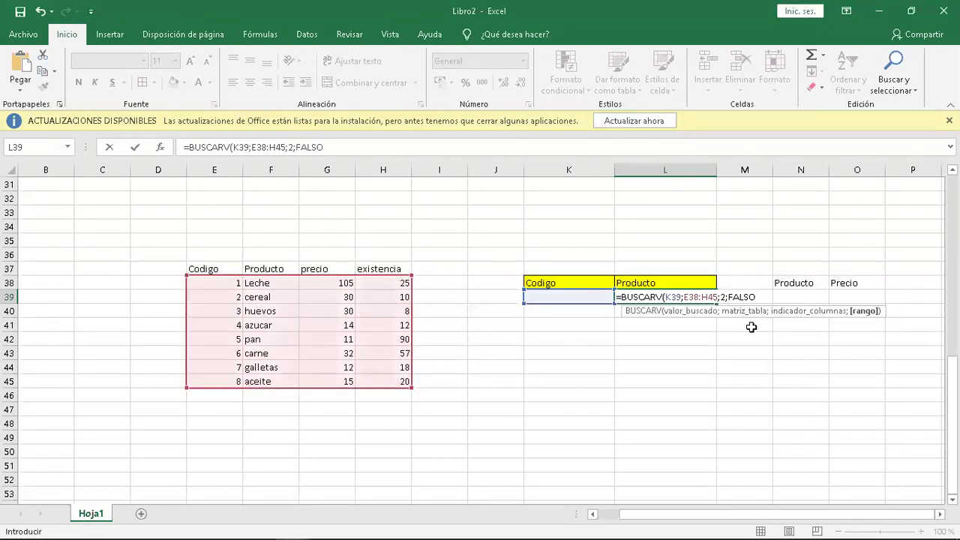
text(()
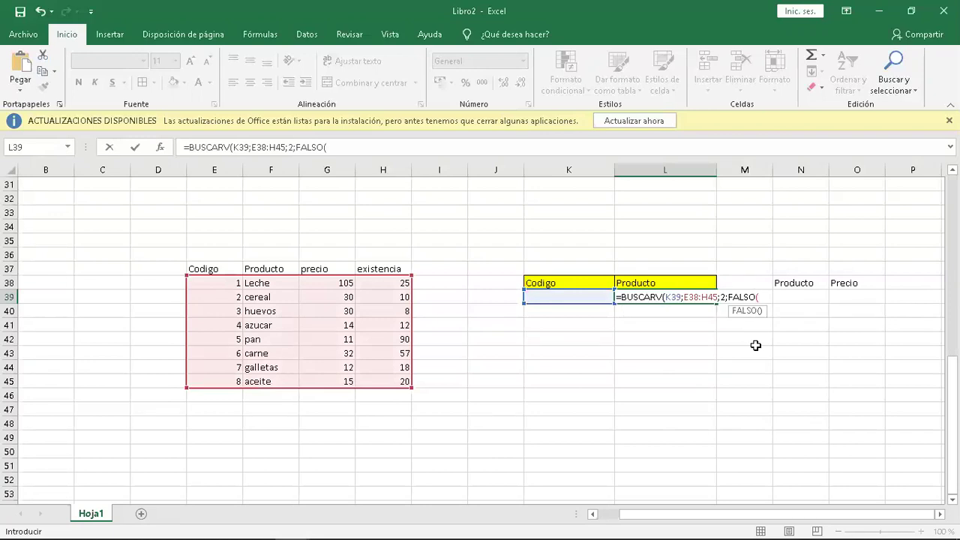
key(BackSpace)
text())
key(Return)
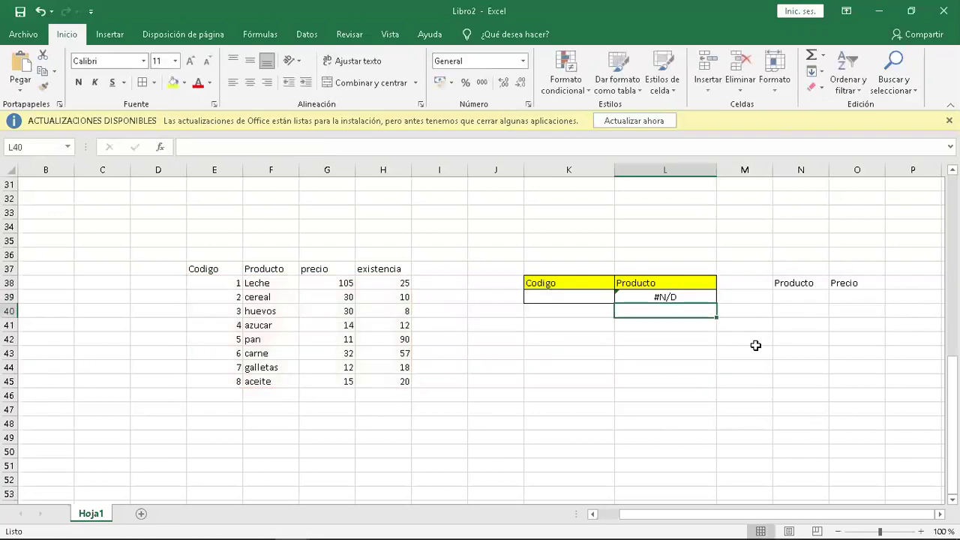
Step: Test the product lookup by entering the codes 3, 7 and 2 in turn in cell K39
key(Up)
key(Left)
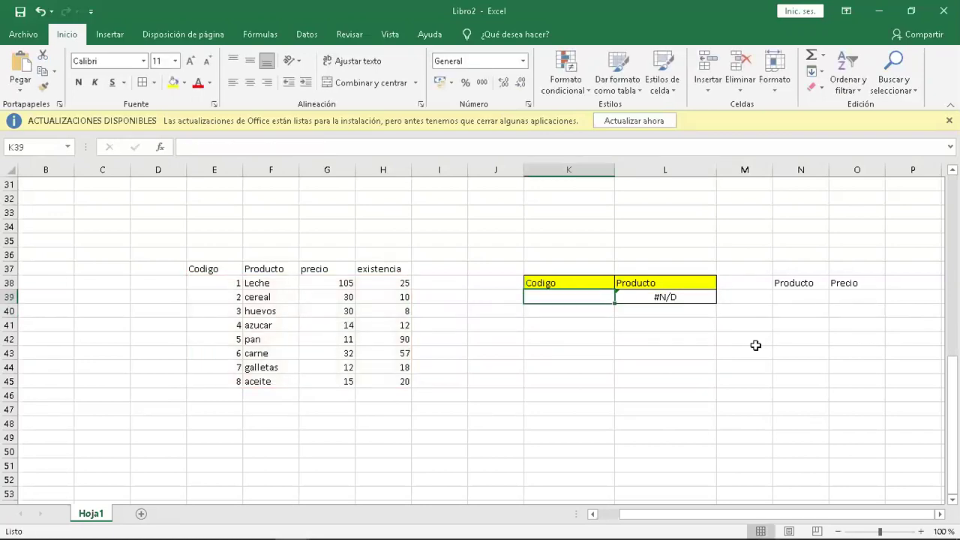
text(3)
key(Return)
key(Up)
key(Down)
key(Up)
key(Right)
key(Left)
text(7)
key(Return)
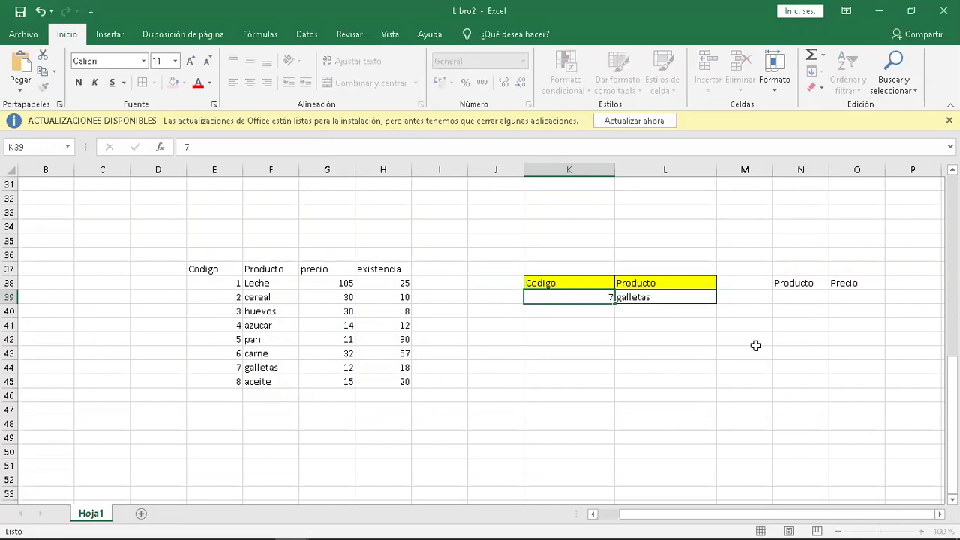
key(Up)
key(Right)
key(Left)
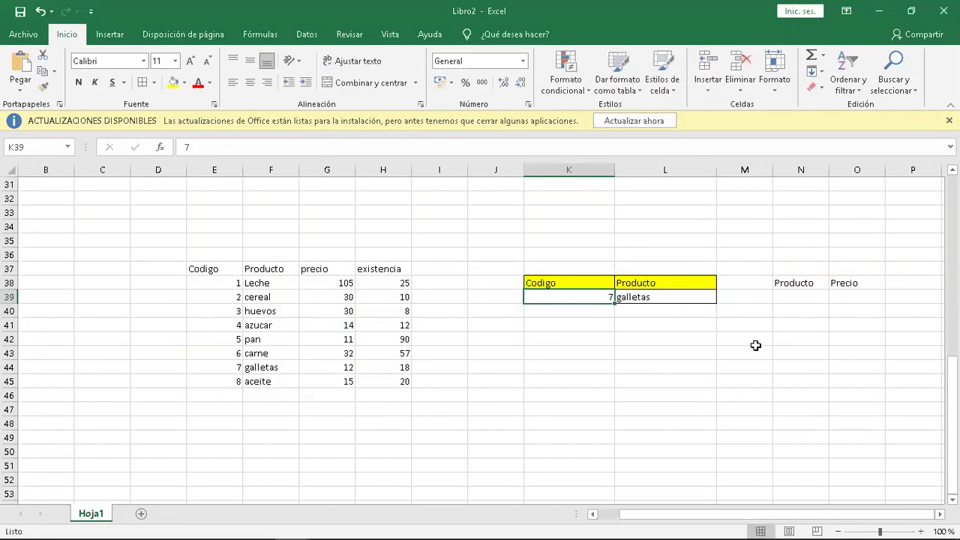
text(2)
key(Return)
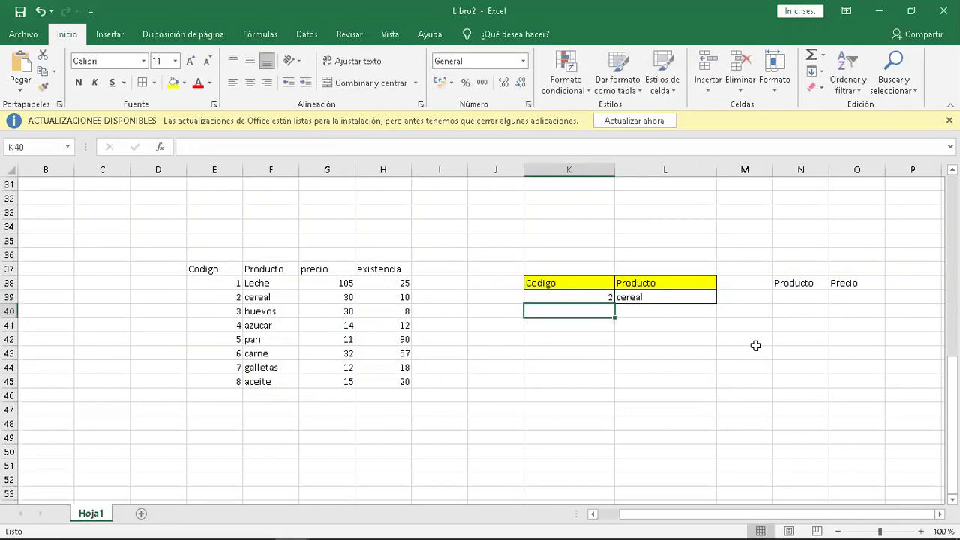
Step: Enter the code 8 in cell K39 to look up its product
key(Up)
text(8)
key(Return)
key(Up)
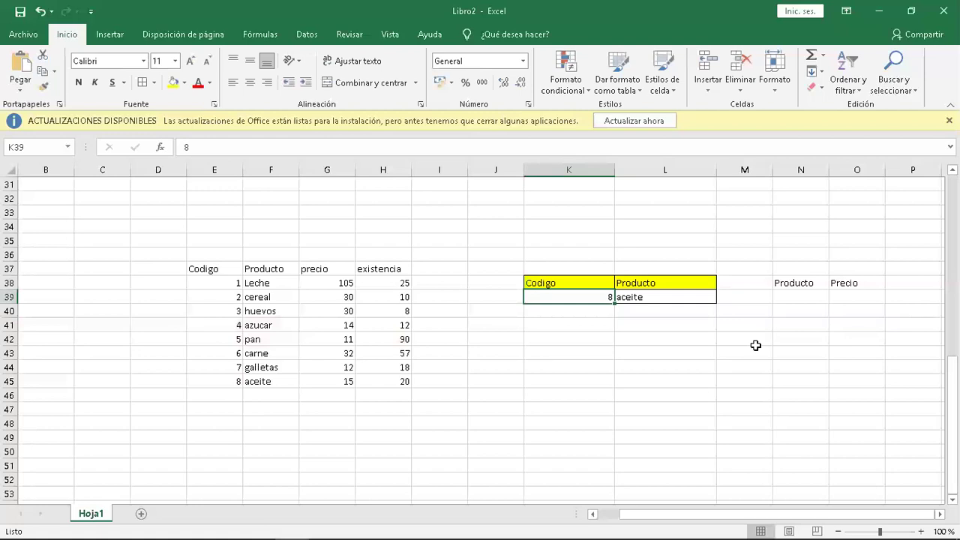
key(Down)
key(Up)
key(Right)
key(Left)
key(Right)
key(Left)
key(F2)
key(Return)
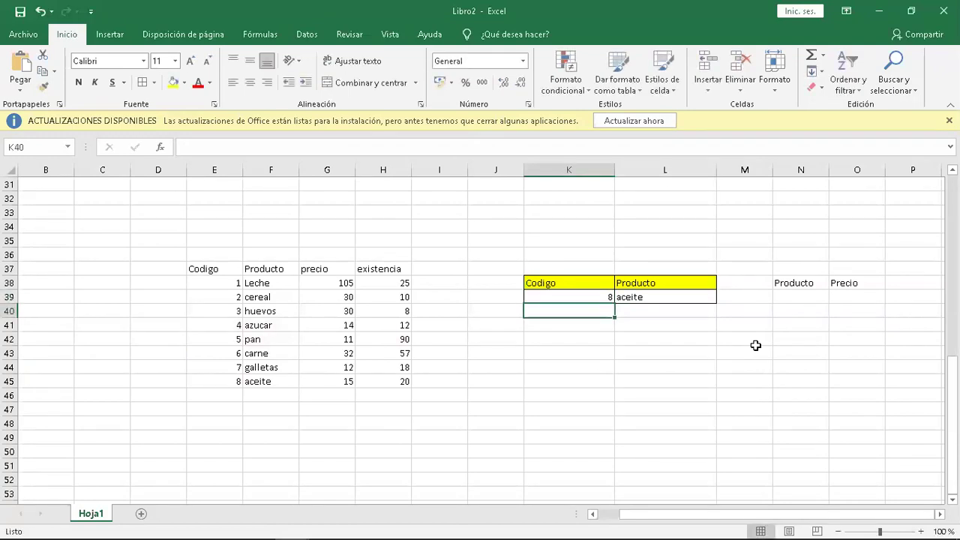
Step: Apply all borders to the Producto/Precio block in cells N38 to O39
click(798, 283)
drag(798, 283, 843, 299)
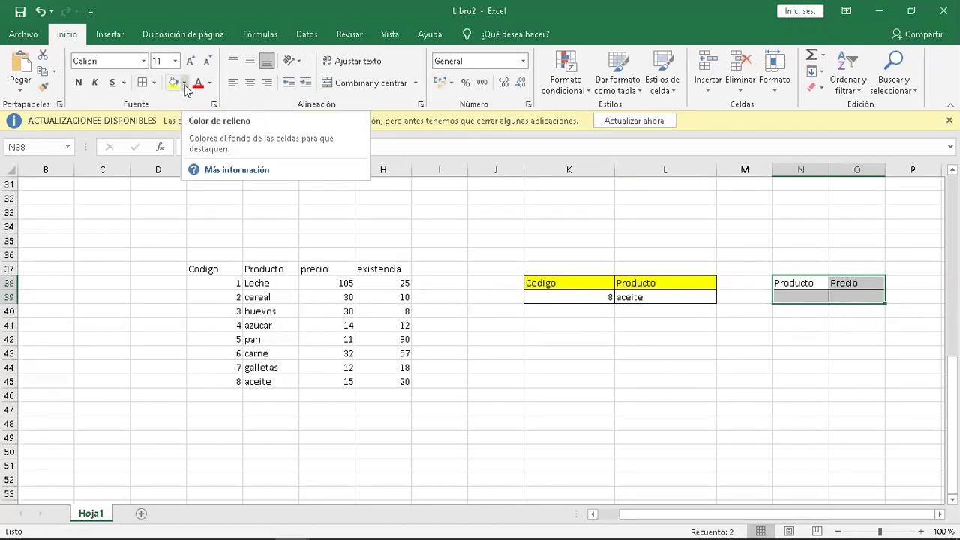
click(765, 342)
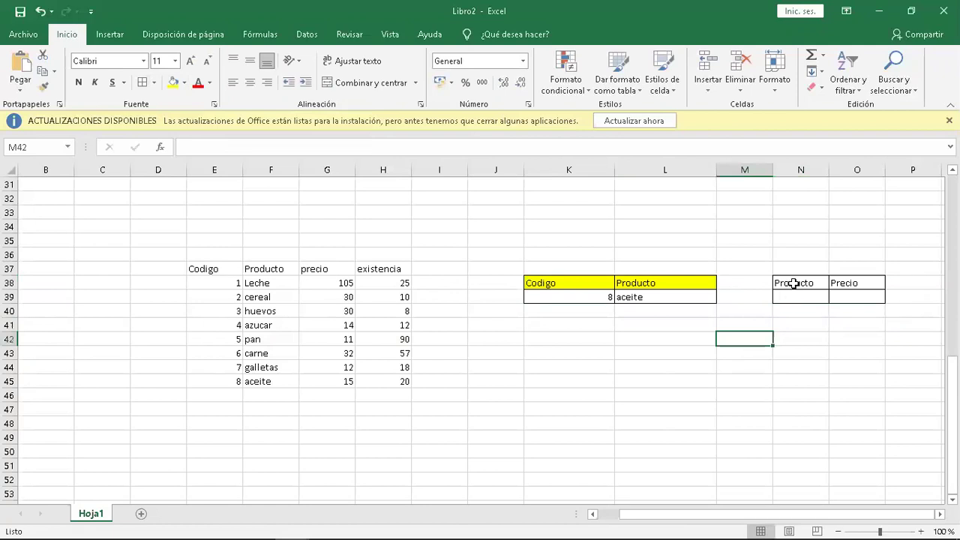
Step: Fill the Producto and Precio headers in N38 and O38 with standard light blue and widen columns N and O
drag(793, 284, 846, 283)
click(184, 83)
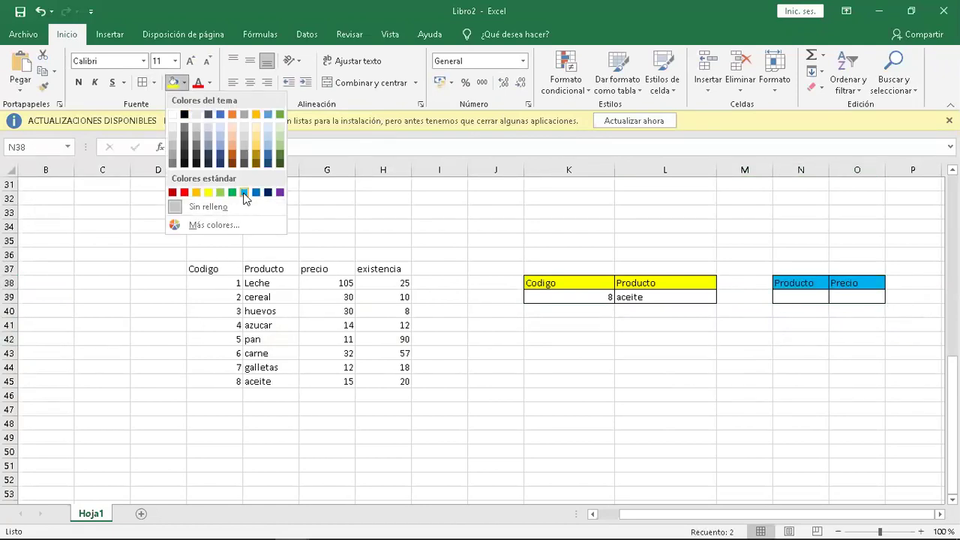
click(244, 193)
drag(829, 170, 927, 170)
click(821, 297)
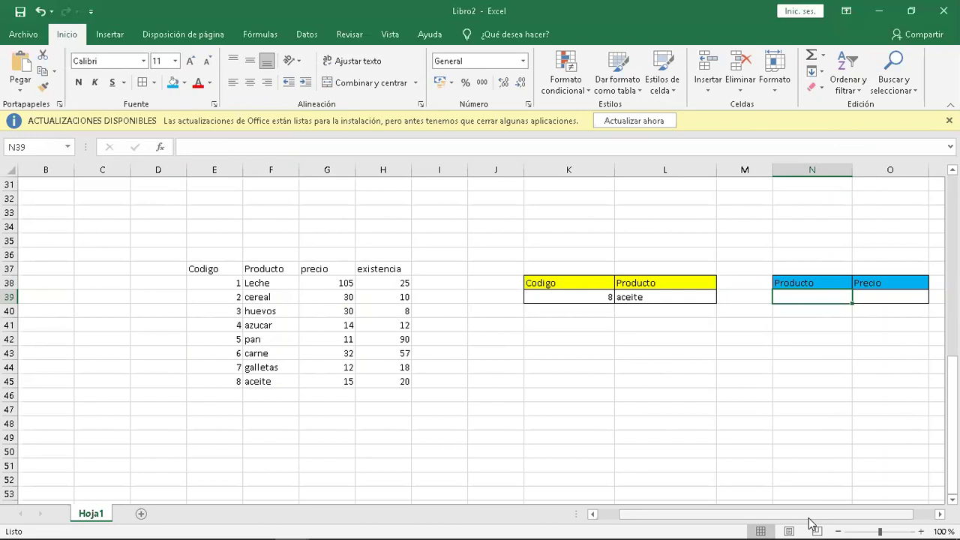
text(ceral)
key(Return)
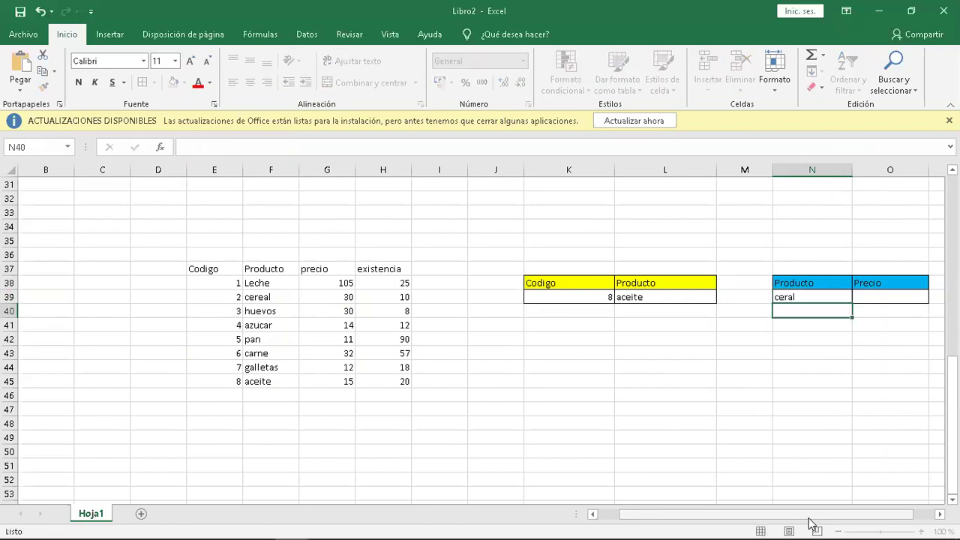
key(Up)
key(Delete)
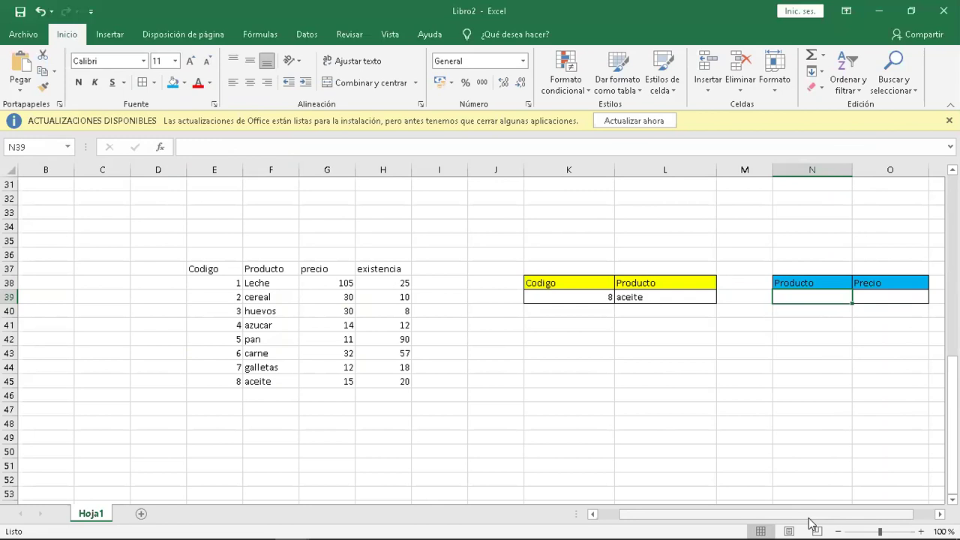
Step: Enter the formula =BUSCARV(N39;E38:H45;3;FALSO) in cell O39 to look up the product's price
key(shift+Down)
key(shift+Up)
key(Right)
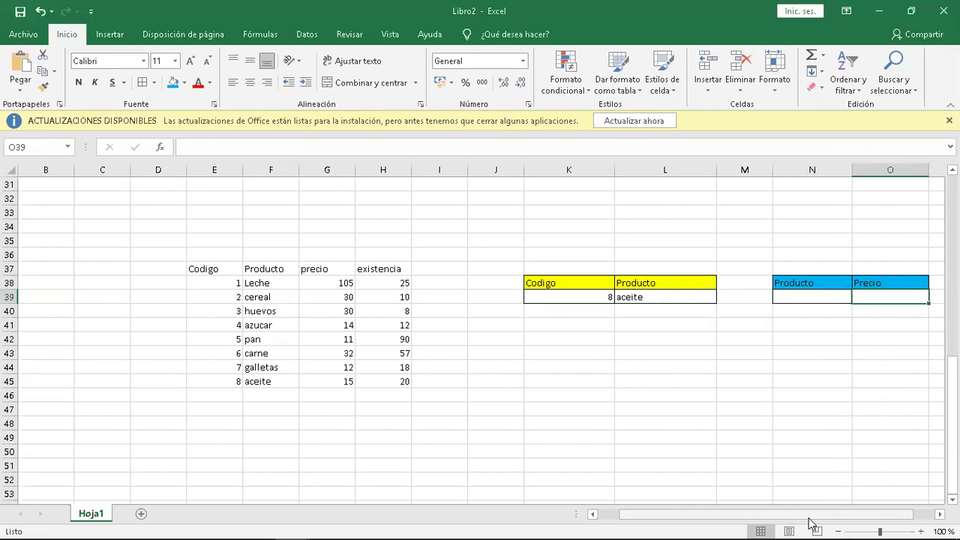
text(=bus)
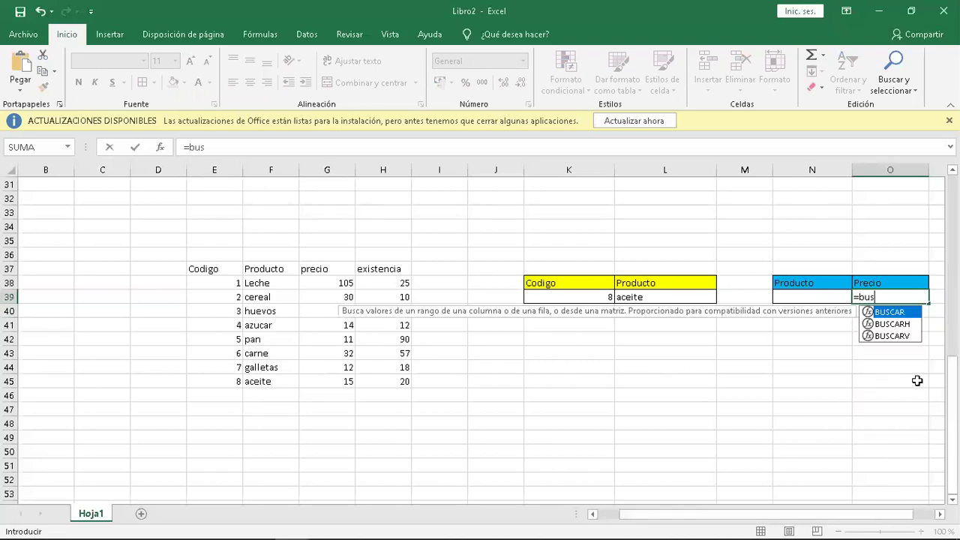
double_click(898, 336)
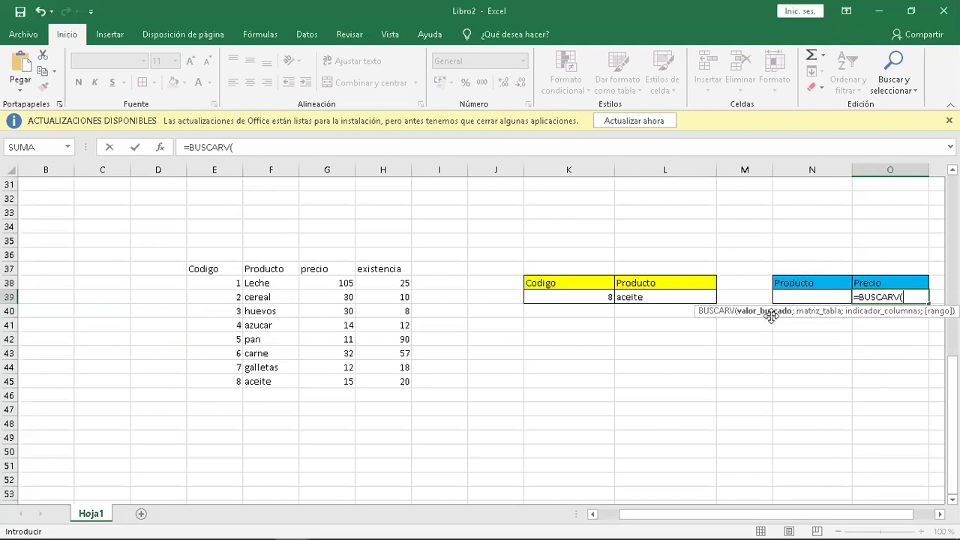
click(805, 296)
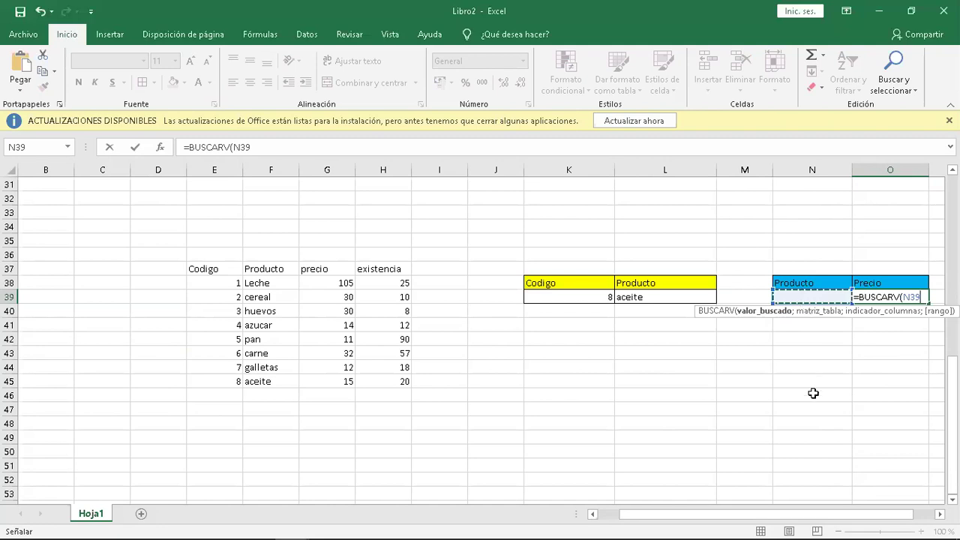
text(;)
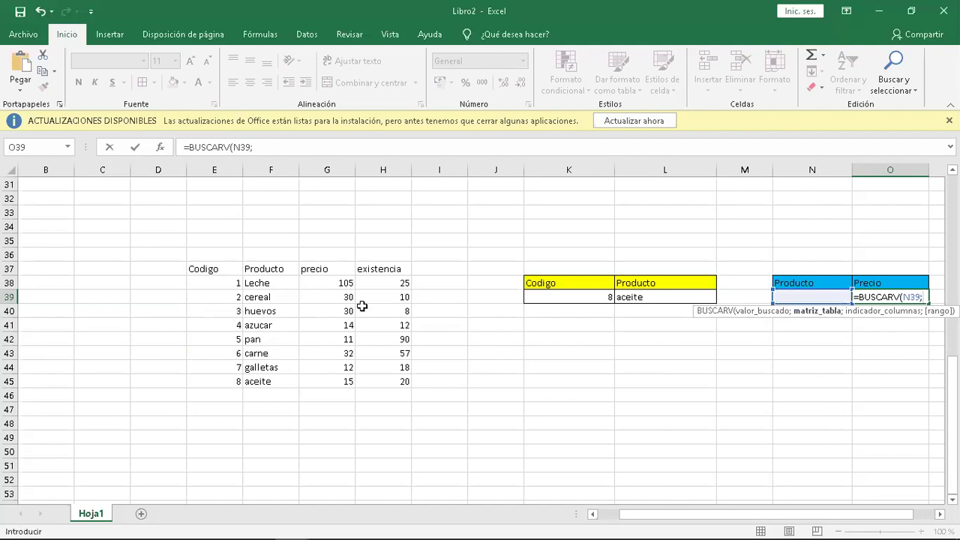
drag(231, 288, 406, 377)
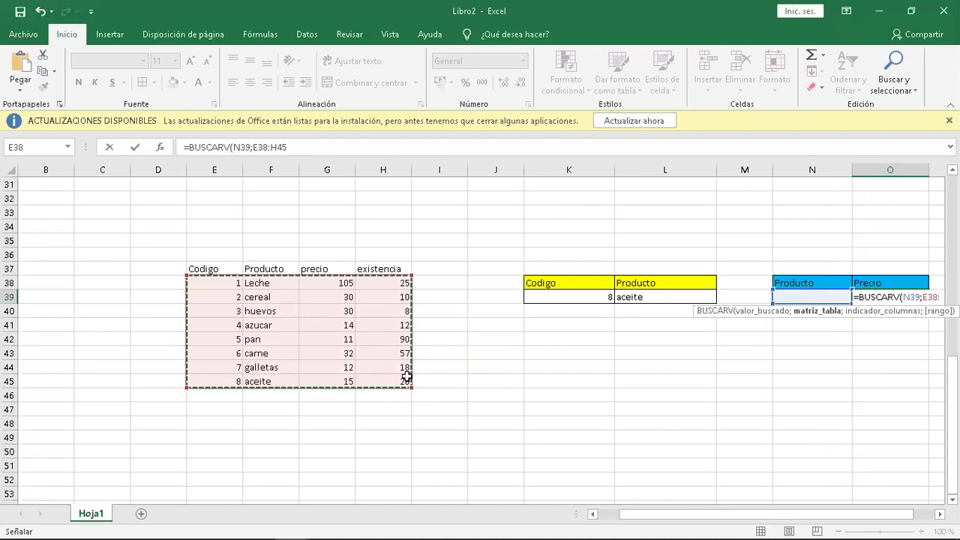
text(;3)
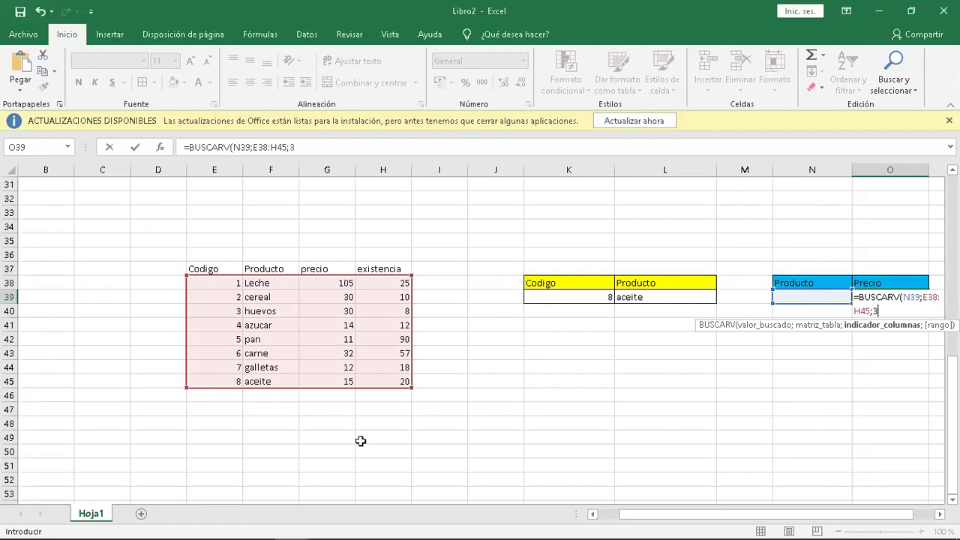
text(;)
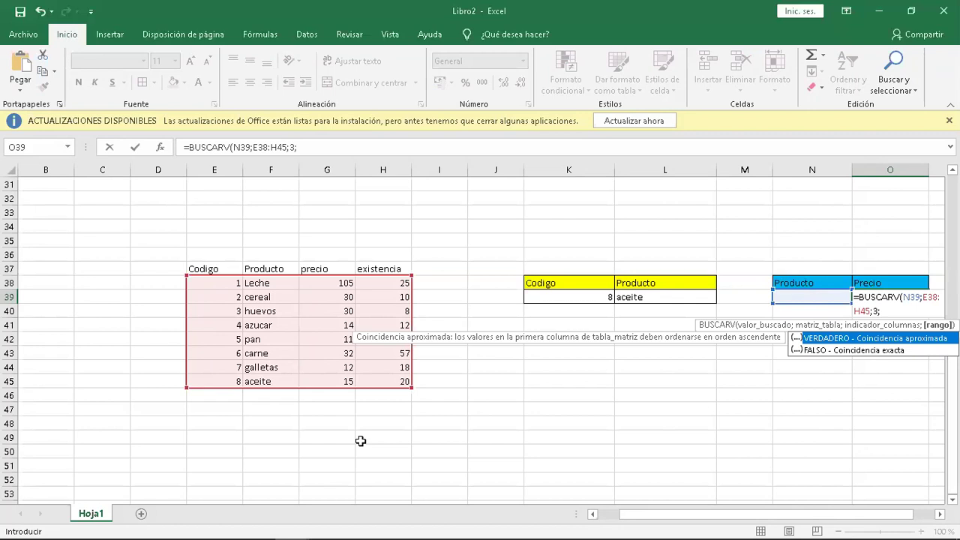
double_click(860, 351)
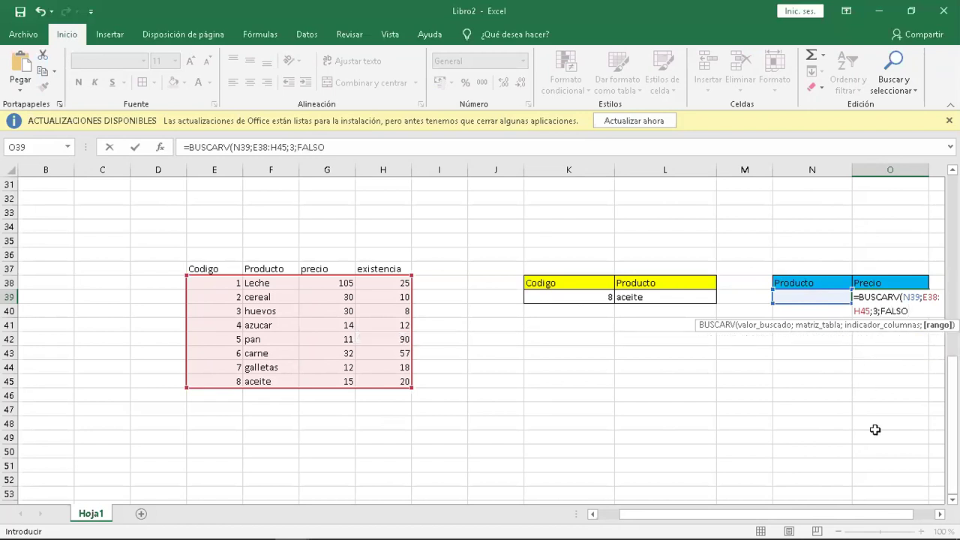
text())
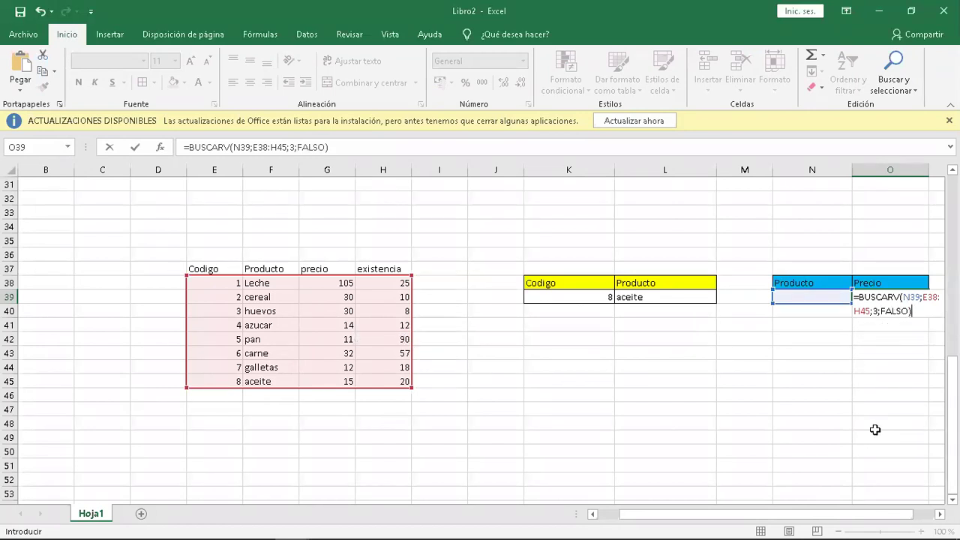
key(Return)
Step: Test the price lookup by entering aceite as the product in cell N39
key(Up)
key(Left)
text(aceite)
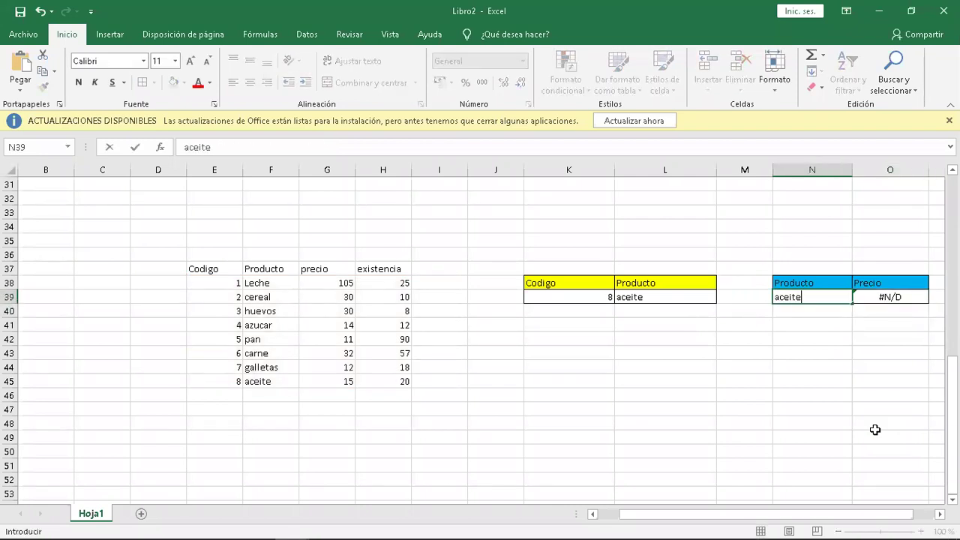
key(Return)
key(Up)
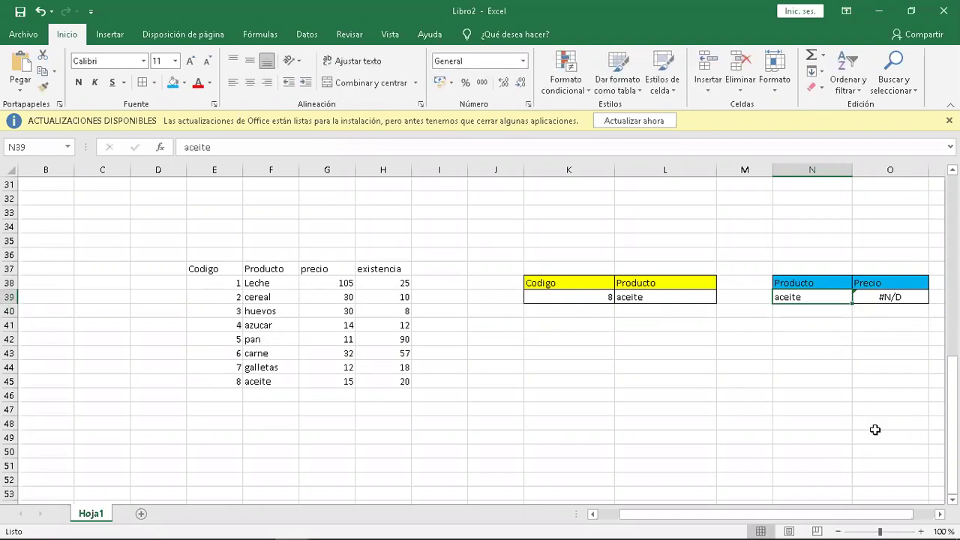
Step: Replace the product in cell N39 with galletas and check the price formula's result in O39
key(BackSpace)
text(Ga)
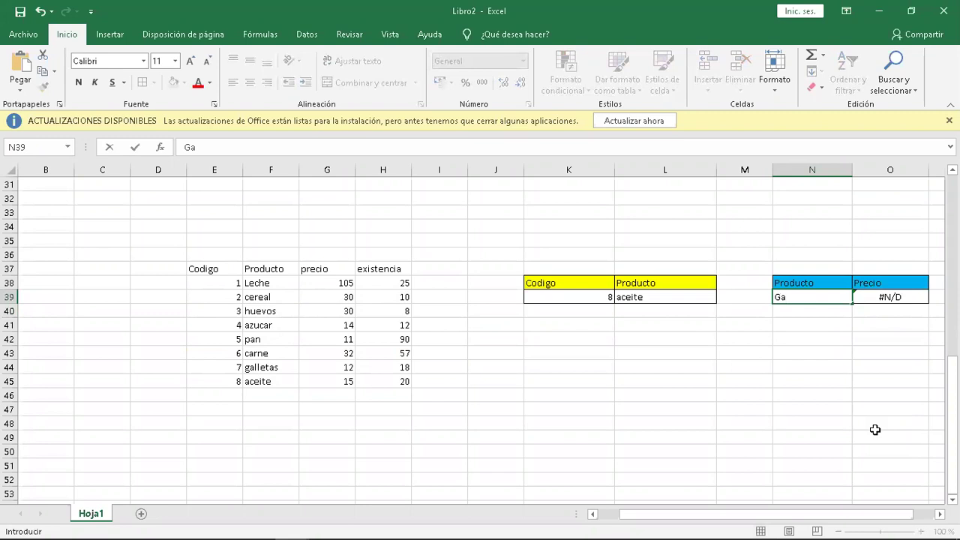
key(BackSpace)
key(BackSpace)
text(galletas)
key(Return)
key(Up)
key(Right)
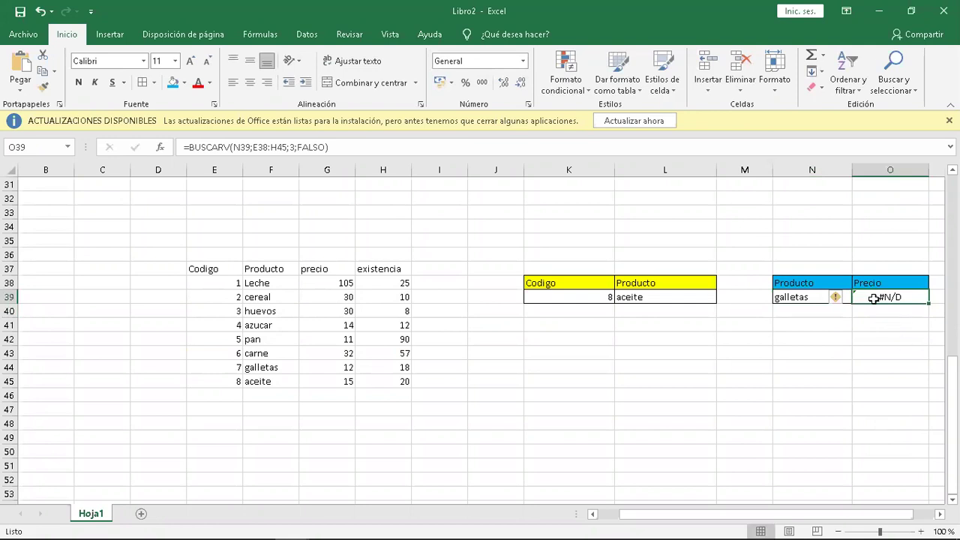
right_click(874, 297)
click(879, 296)
Step: Build a second price lookup in cell O40 with the formula =BUSCARV(N39;E38:H45;3;FALSO)
click(891, 312)
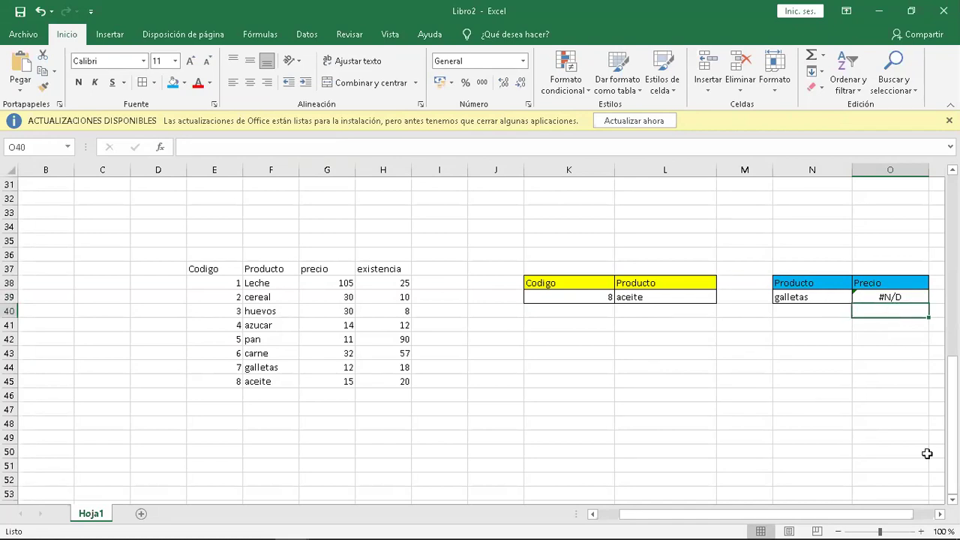
text(=)
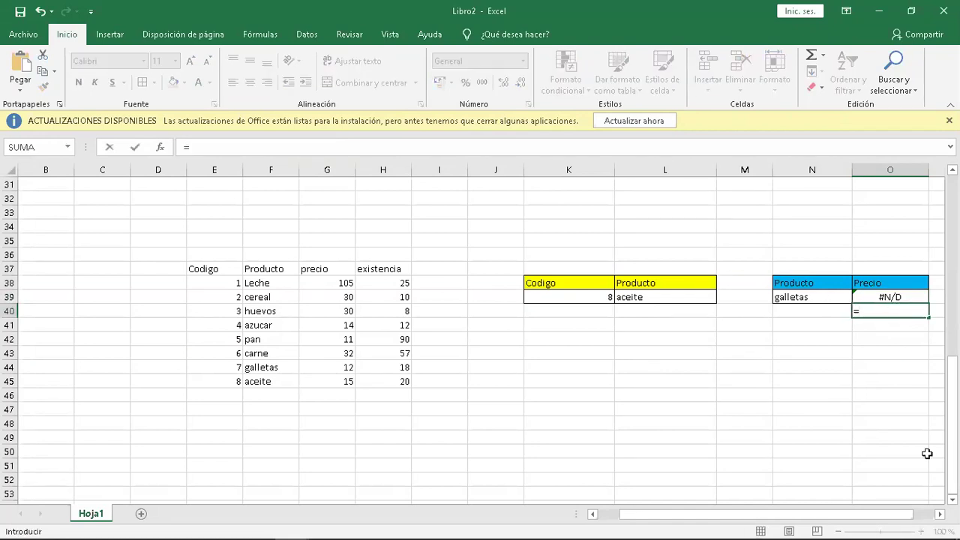
text(bus)
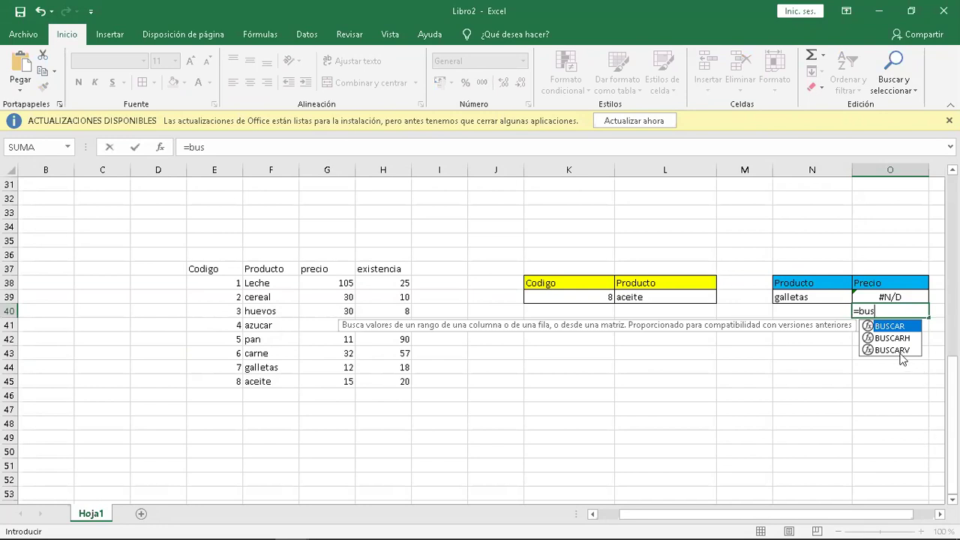
double_click(899, 351)
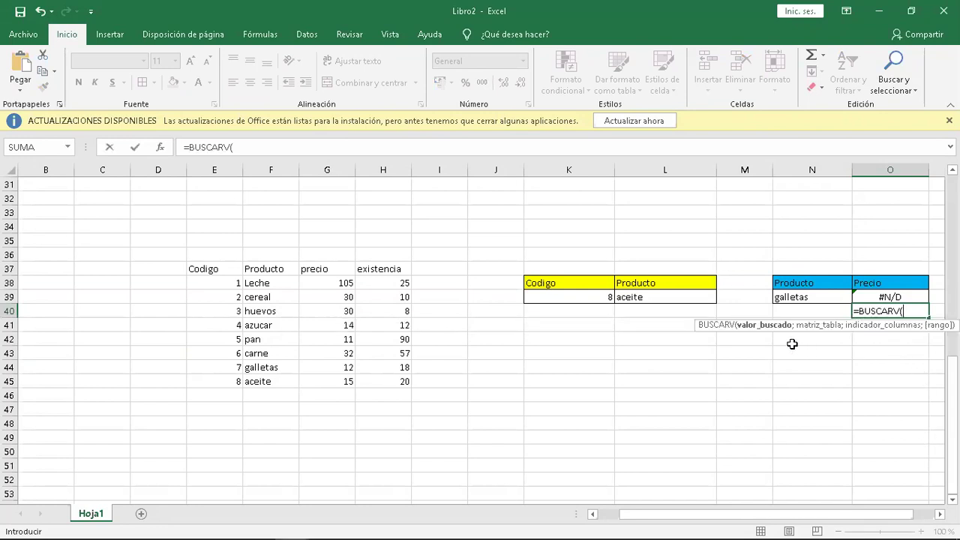
click(802, 298)
text(;)
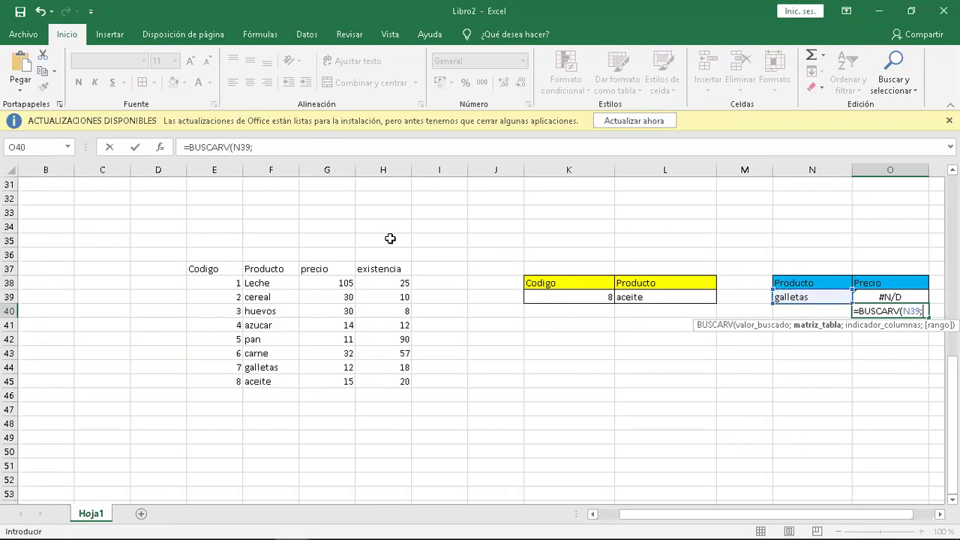
drag(227, 285, 401, 389)
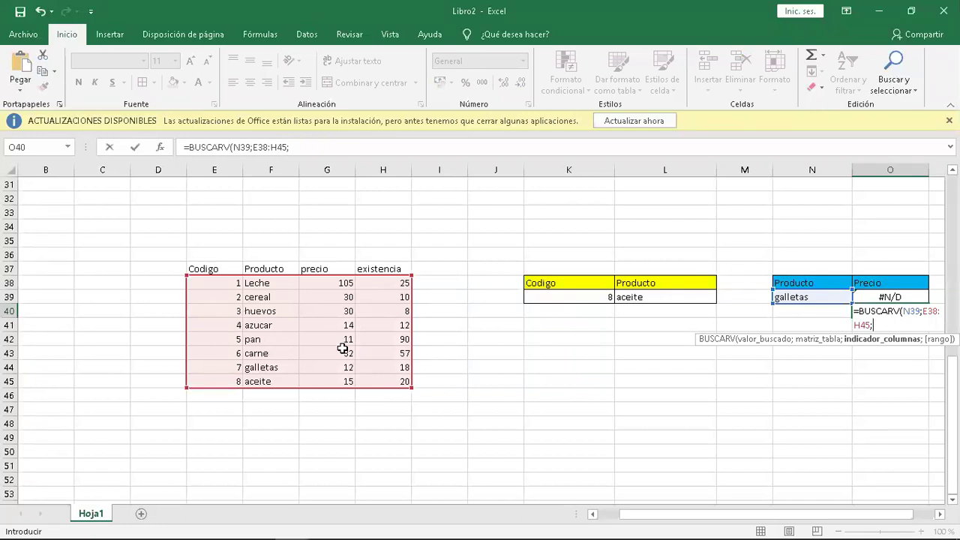
text(3;)
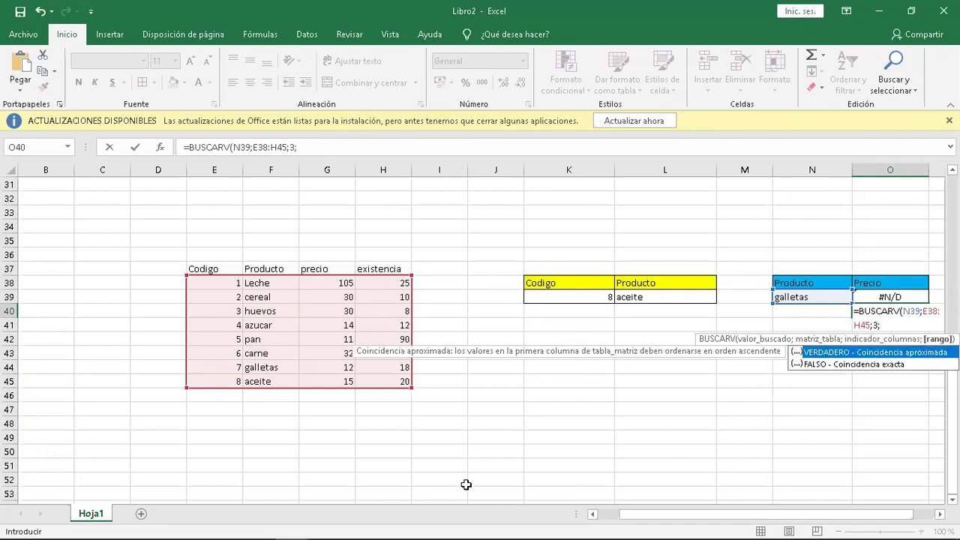
double_click(866, 364)
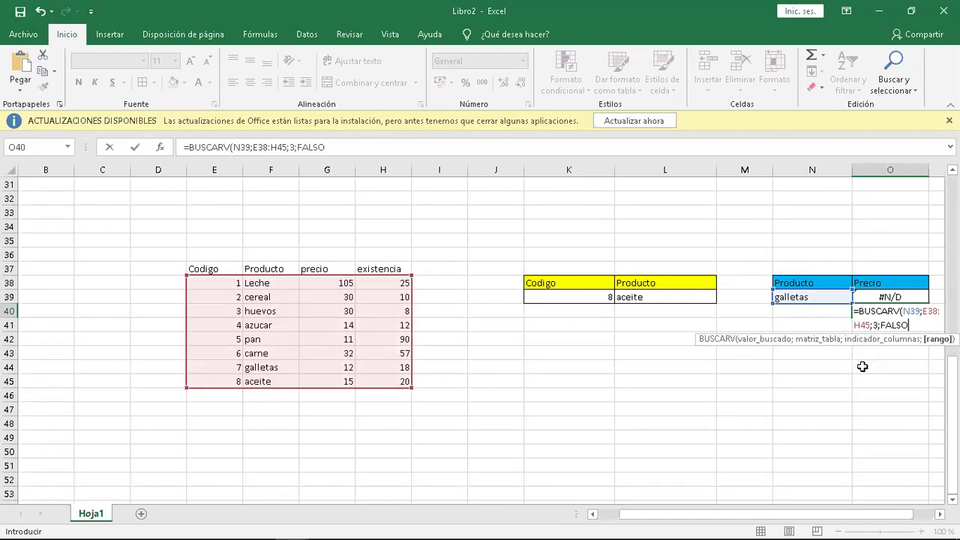
text(()
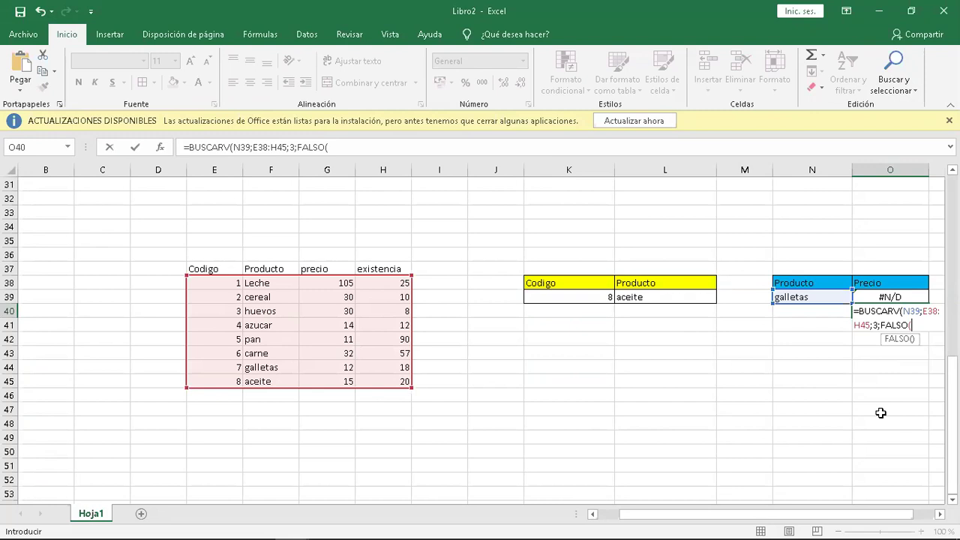
key(BackSpace)
text())
key(Return)
Step: Enter leche as the product in cell N39 to test both price formulas
key(Up)
key(Left)
key(Up)
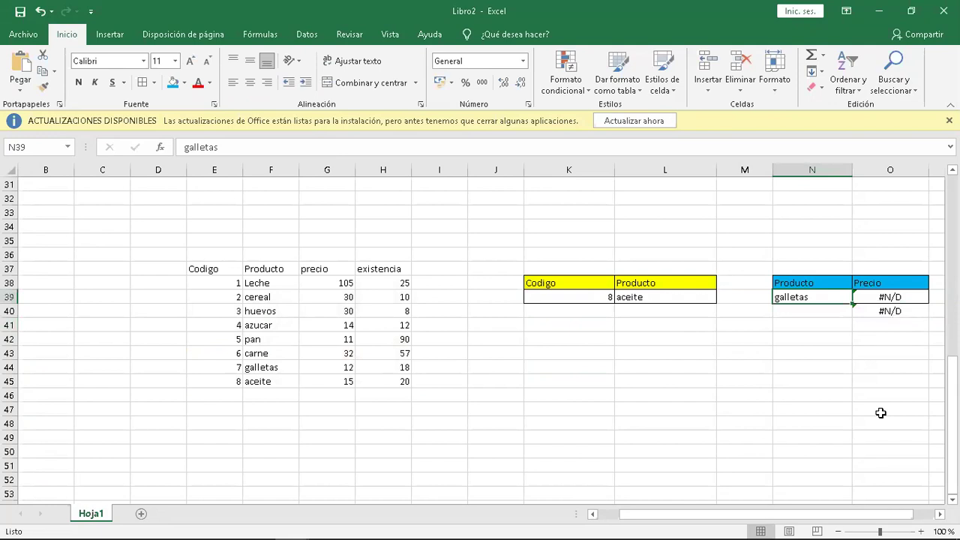
text(leche)
key(Return)
key(Down)
key(Down)
key(Down)
key(Down)
key(Down)
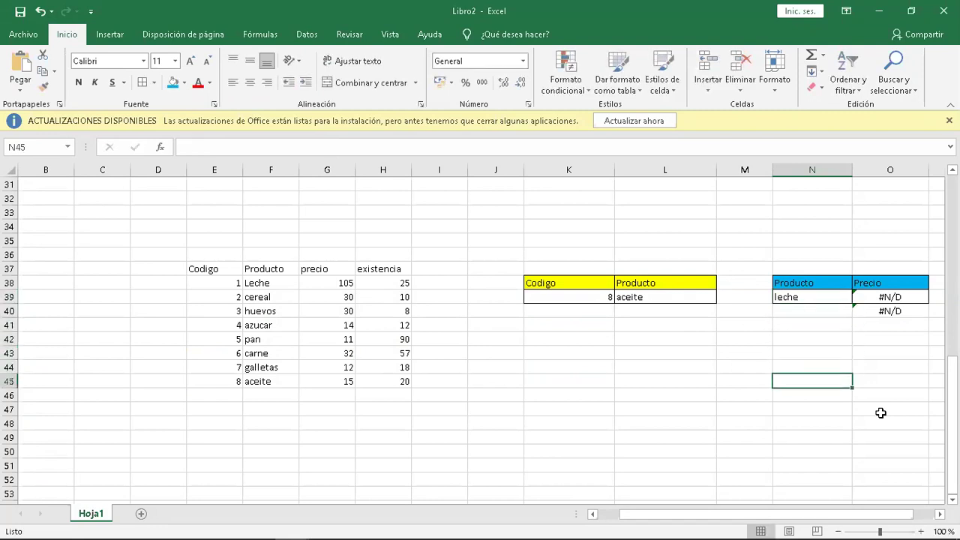
key(Left)
key(Left)
key(Left)
key(Left)
key(Right)
key(Up)
key(Up)
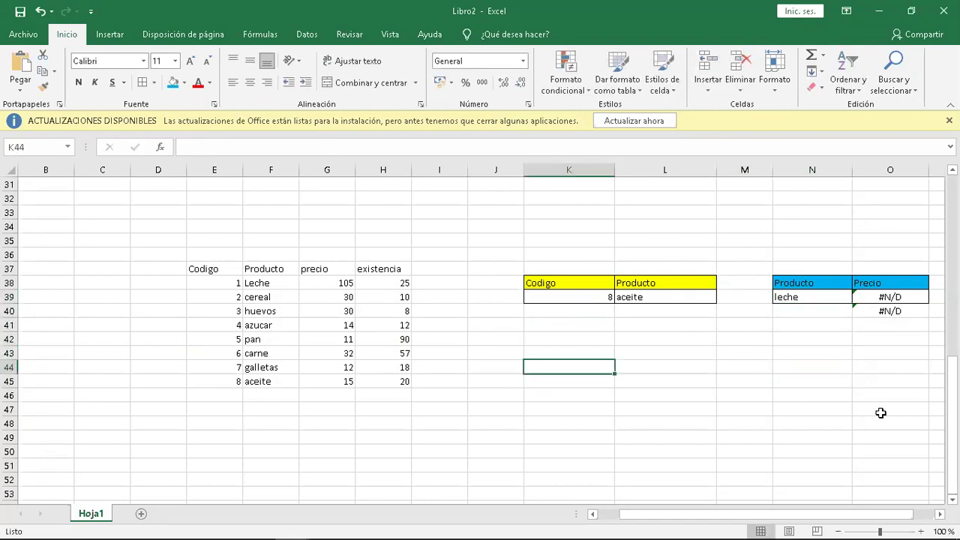